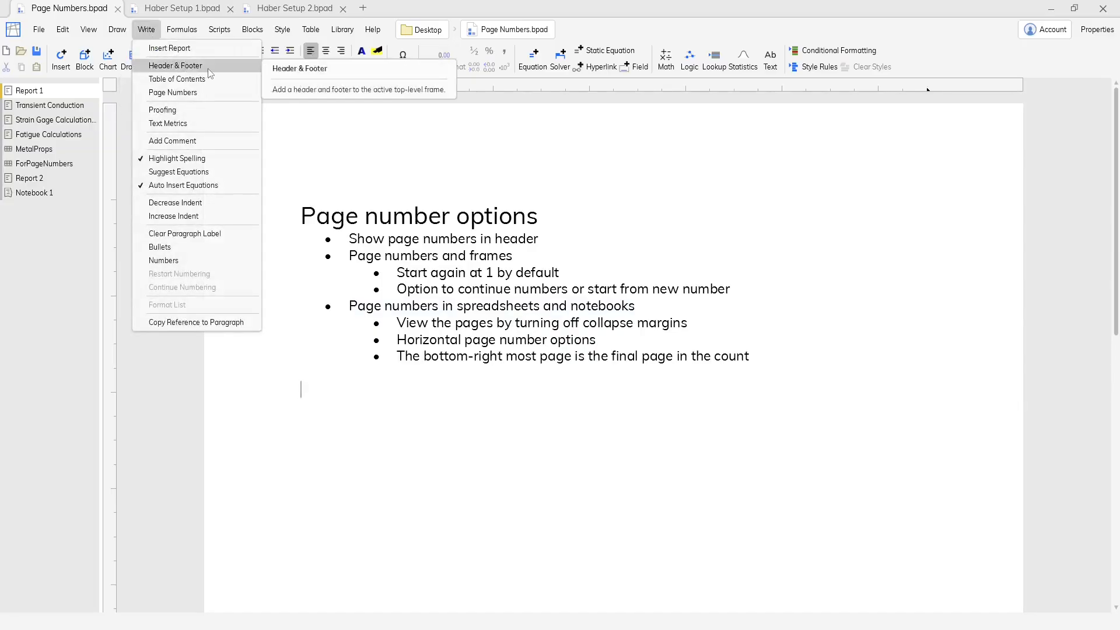
# Add a basic header to Report 1 with the page number, a slash and the page count in its right section.
pyautogui.click(175, 65)
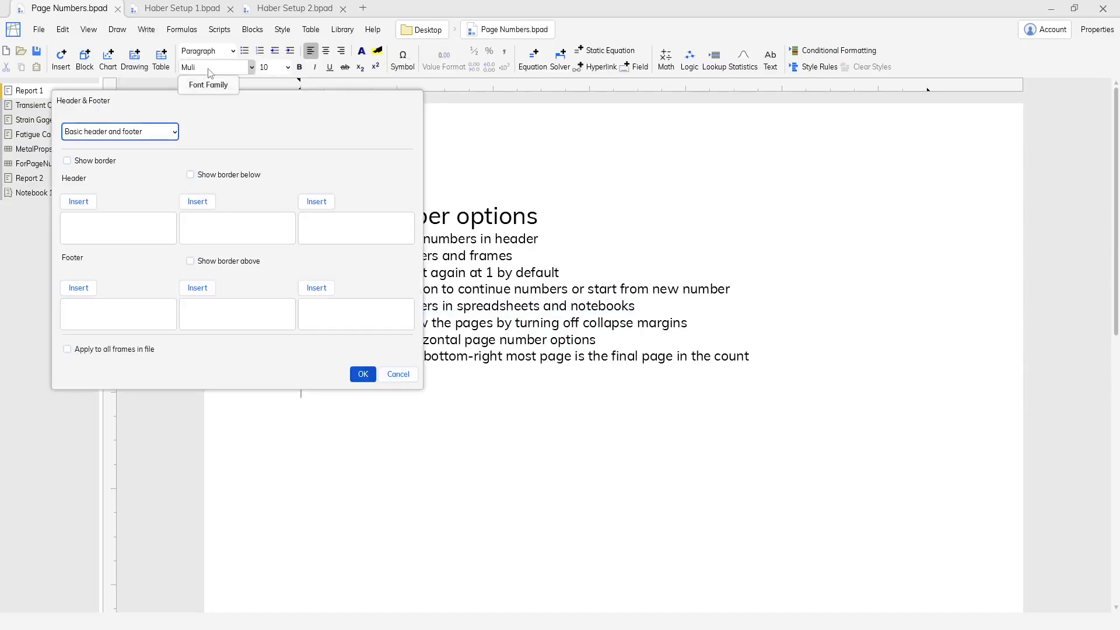
pyautogui.click(399, 222)
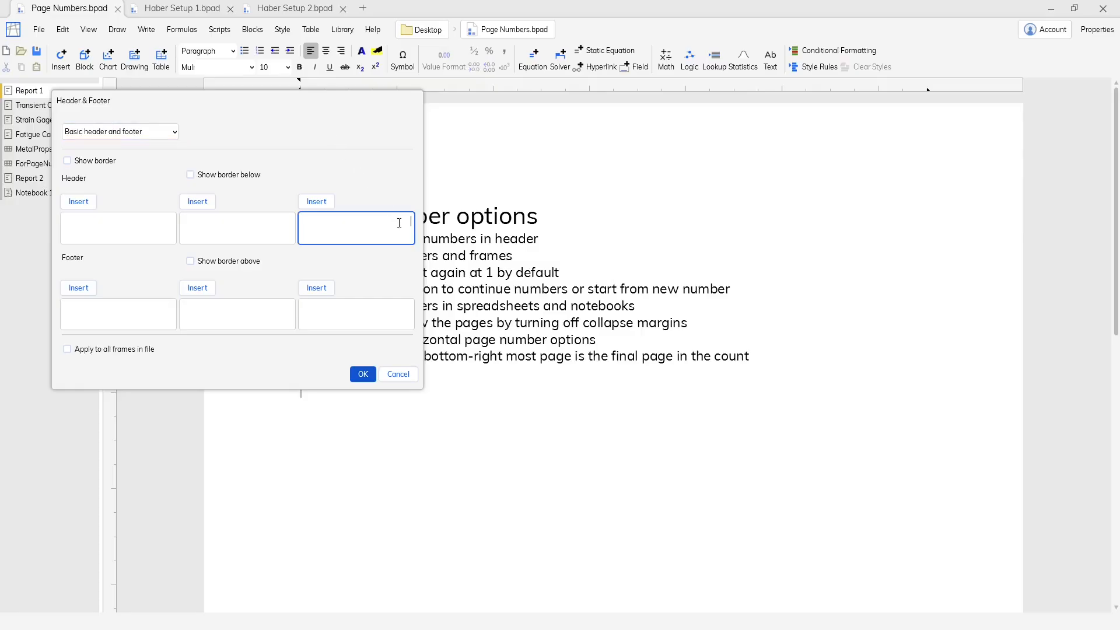
pyautogui.click(322, 201)
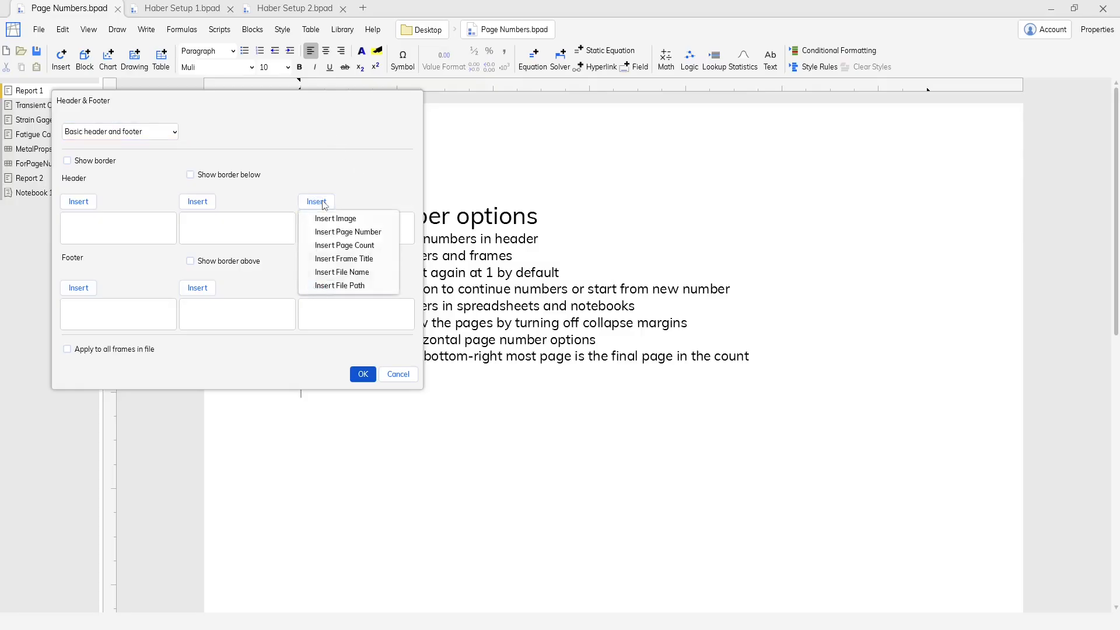
pyautogui.click(349, 232)
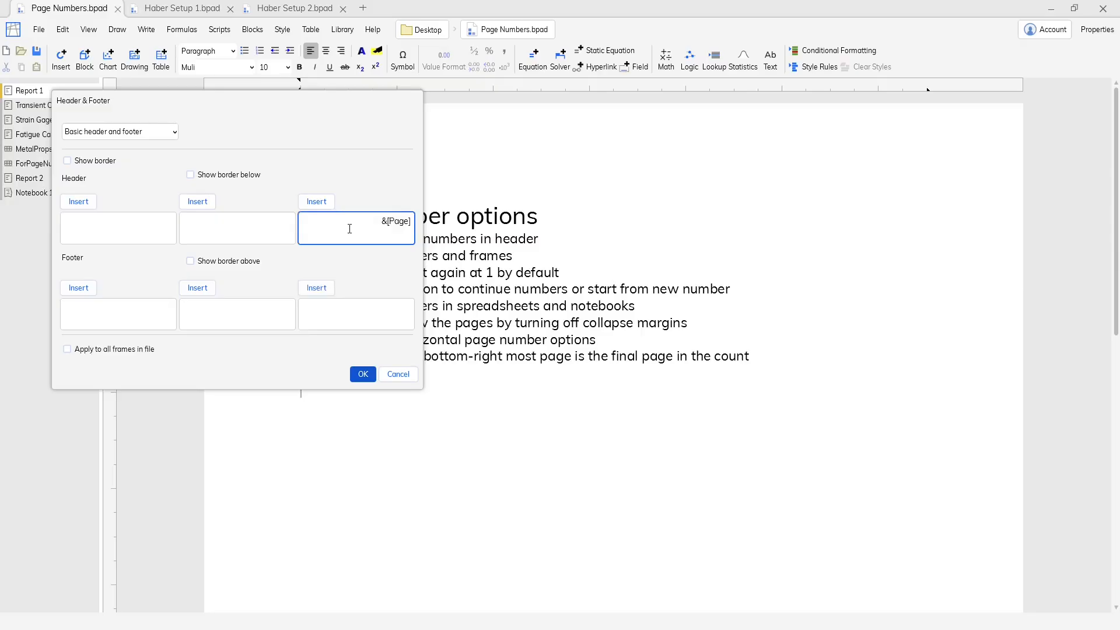
pyautogui.write('/')
pyautogui.click(320, 201)
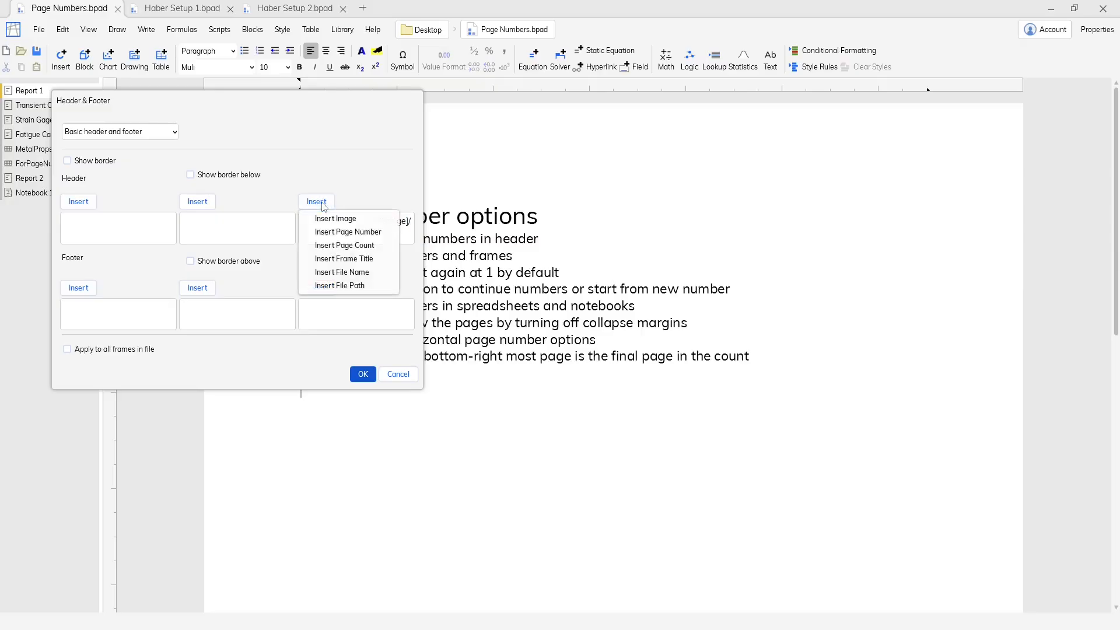
pyautogui.click(344, 245)
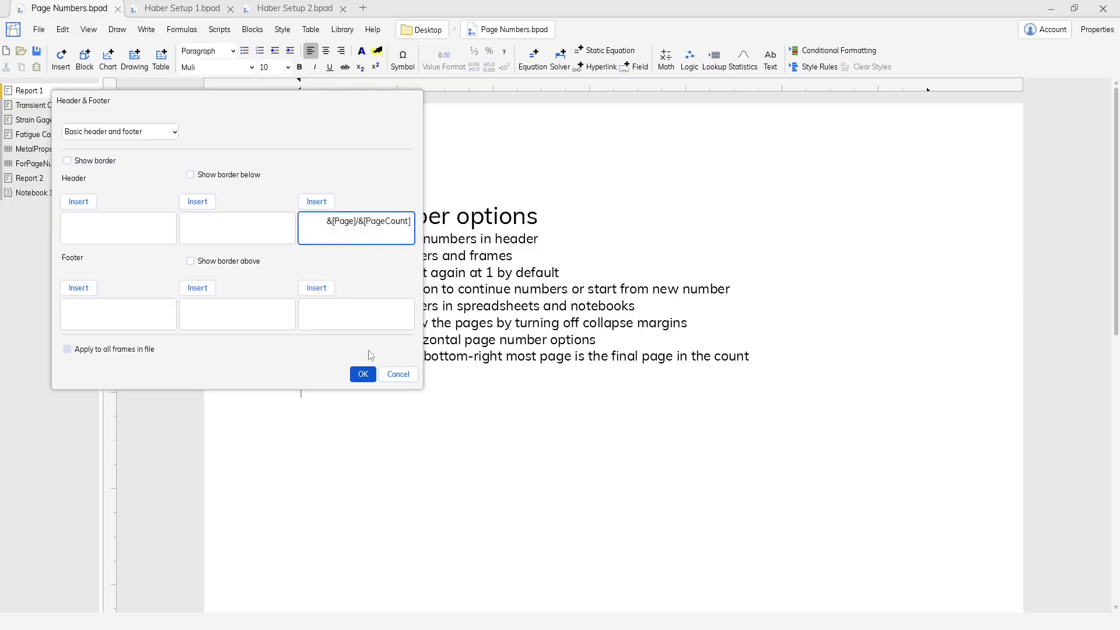
pyautogui.click(363, 373)
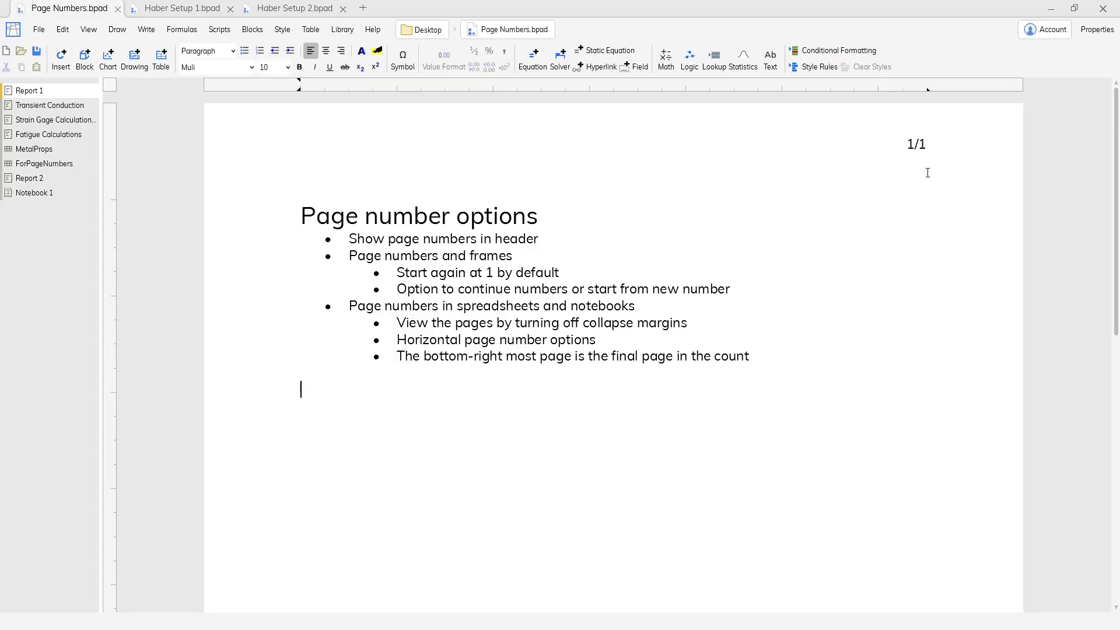
# Prefix the page number in Report 1's right header section with "Page" and enter the author's initials in the left header section.
pyautogui.click(135, 39)
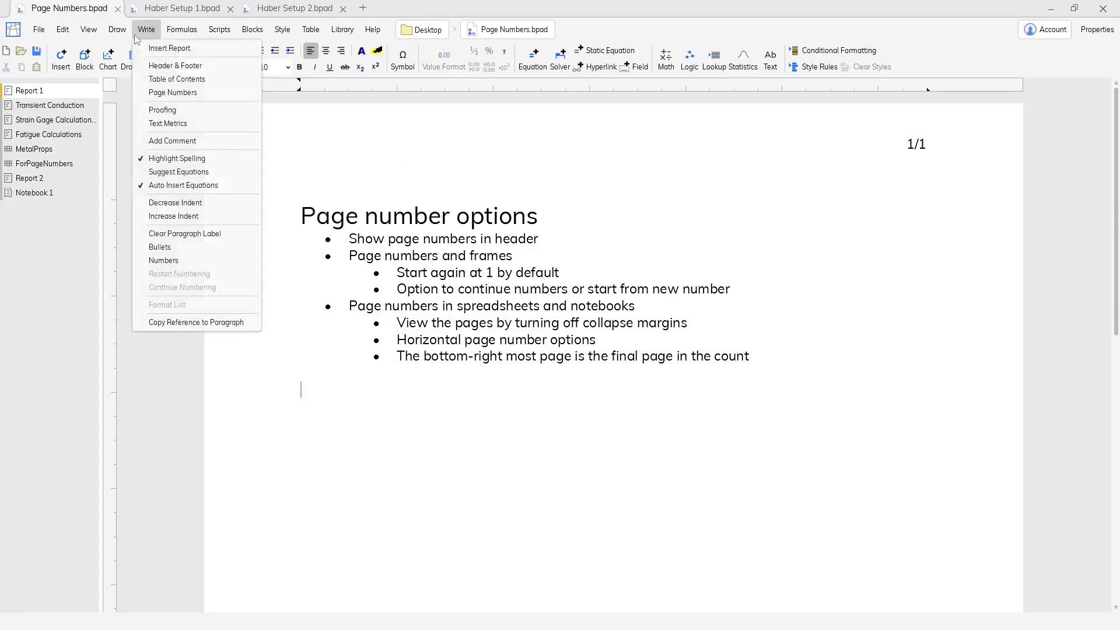
pyautogui.click(220, 66)
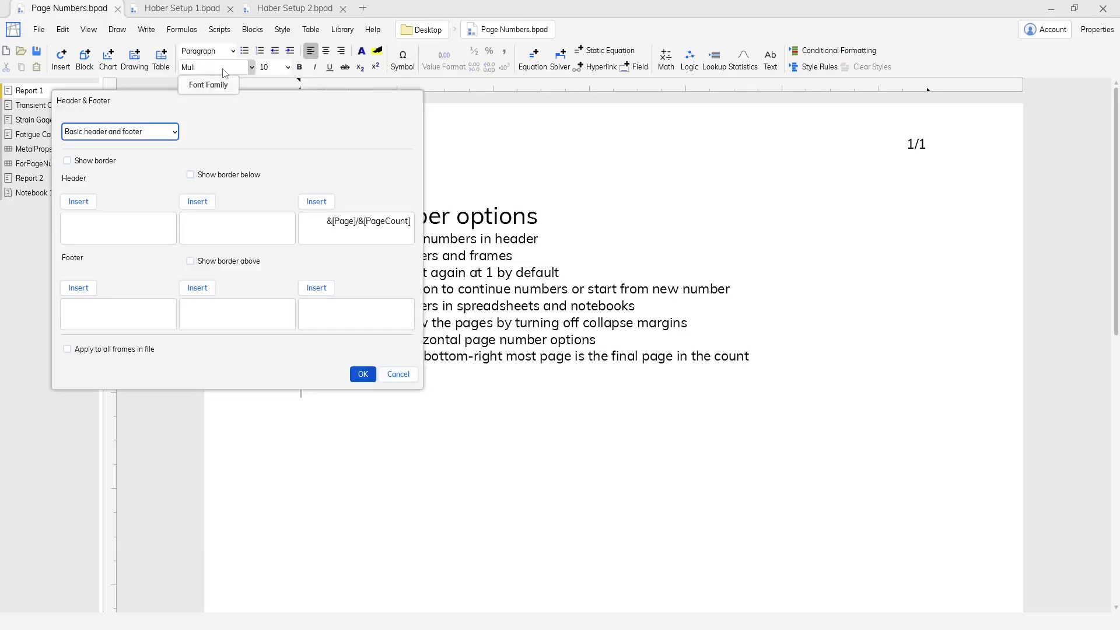
pyautogui.click(317, 222)
pyautogui.write('Page')
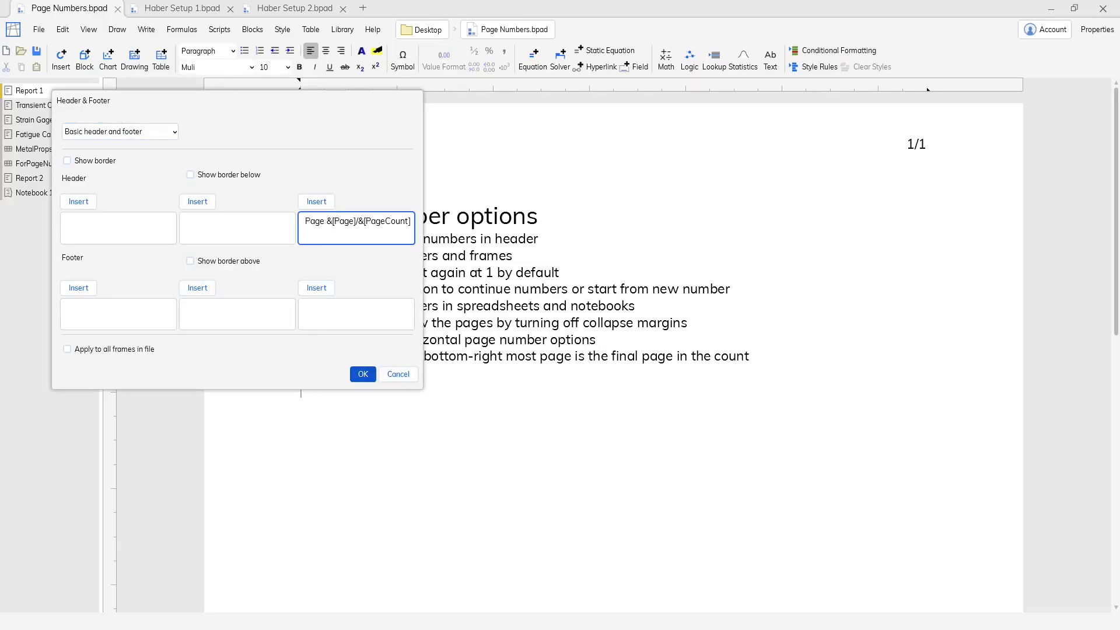
pyautogui.click(67, 231)
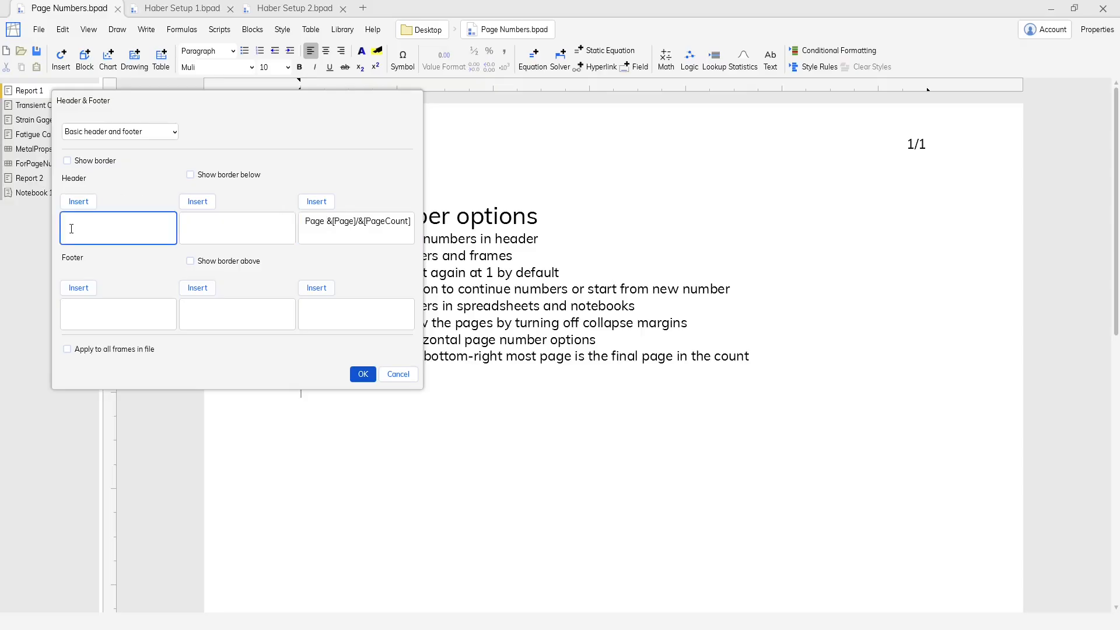
pyautogui.click(363, 373)
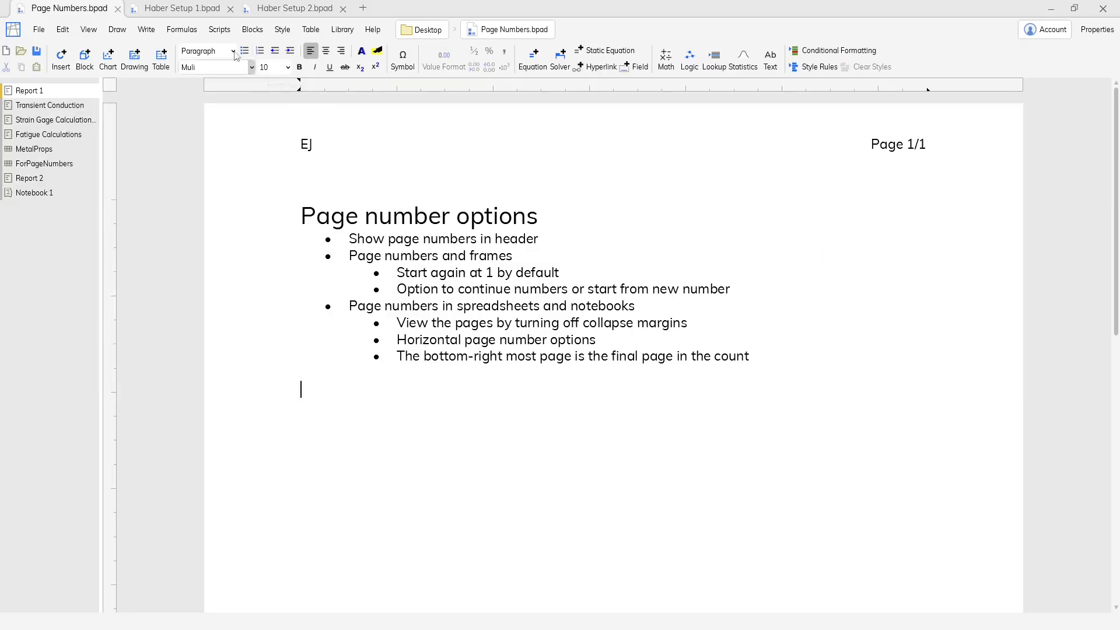
# Examine the sheet number in the Haber Setup 1.bpad header, and return to Report 1 in Page Numbers.bpad to view its page numbering.
pyautogui.click(189, 16)
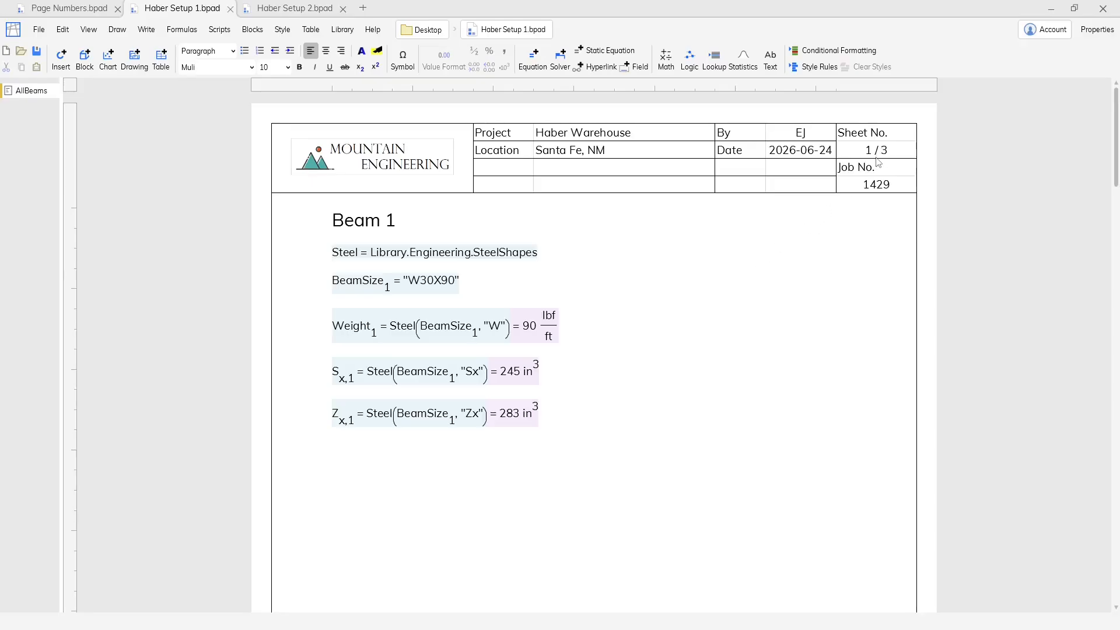
pyautogui.click(61, 7)
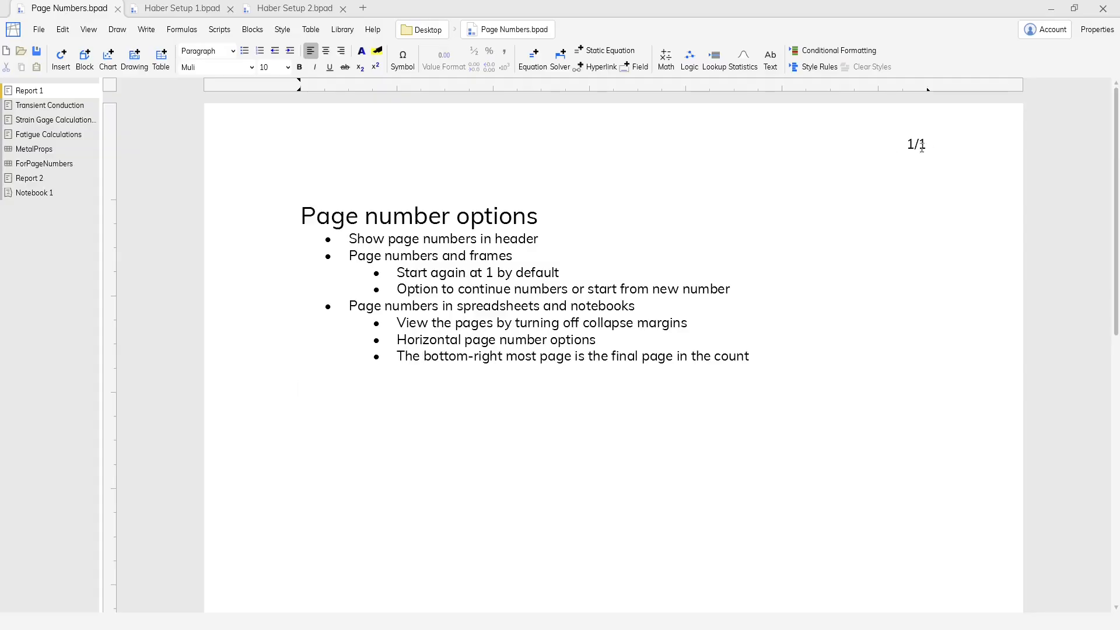
pyautogui.scroll(-10, 917, 199)
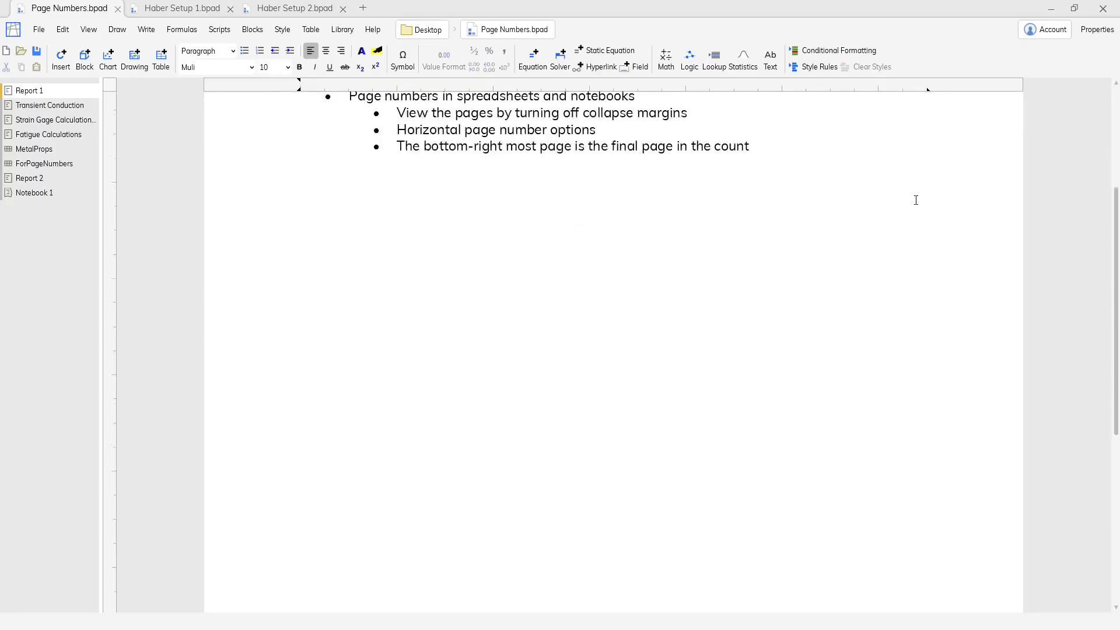
pyautogui.scroll(10, 915, 200)
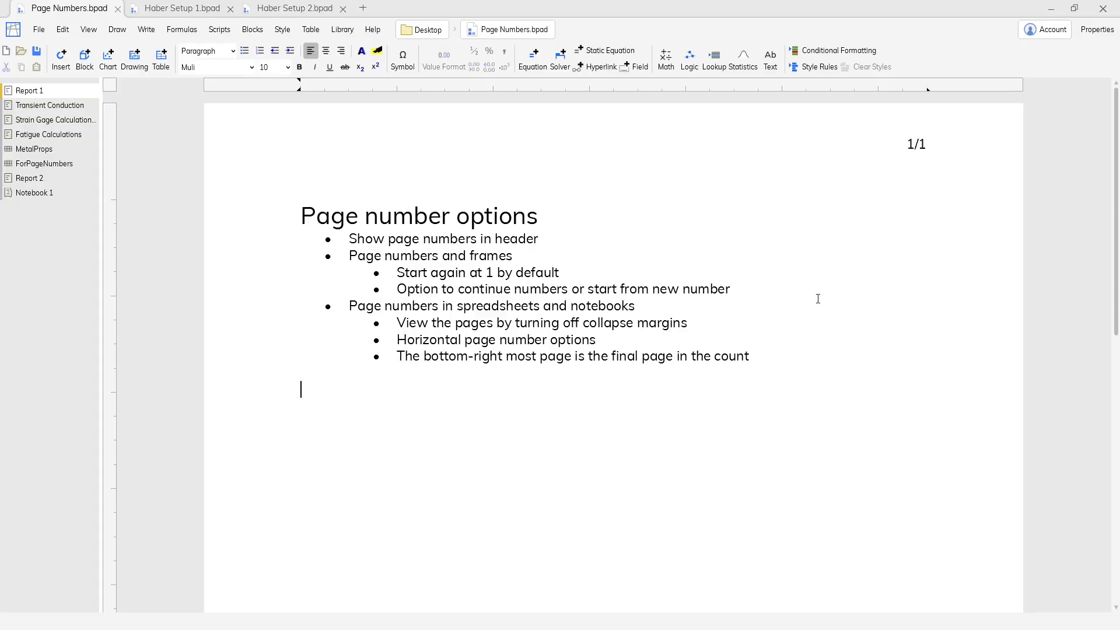
# Insert blank lines above "Some extra text" at the end of Report 1 to push it onto a second page.
pyautogui.scroll(-10, 817, 298)
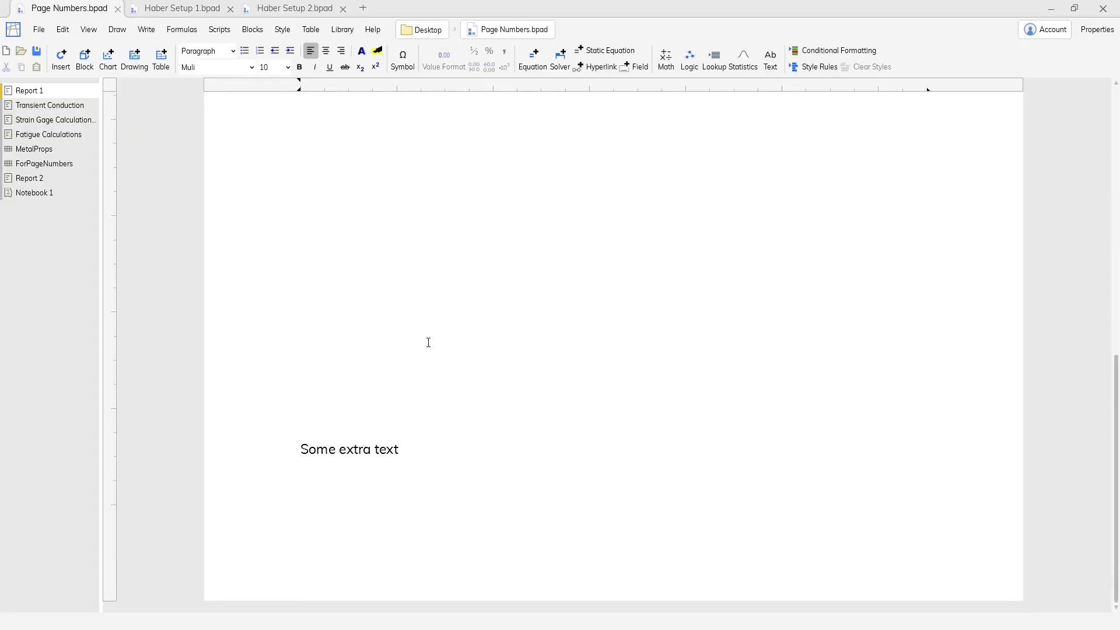
pyautogui.press('Return')
pyautogui.press('Return')
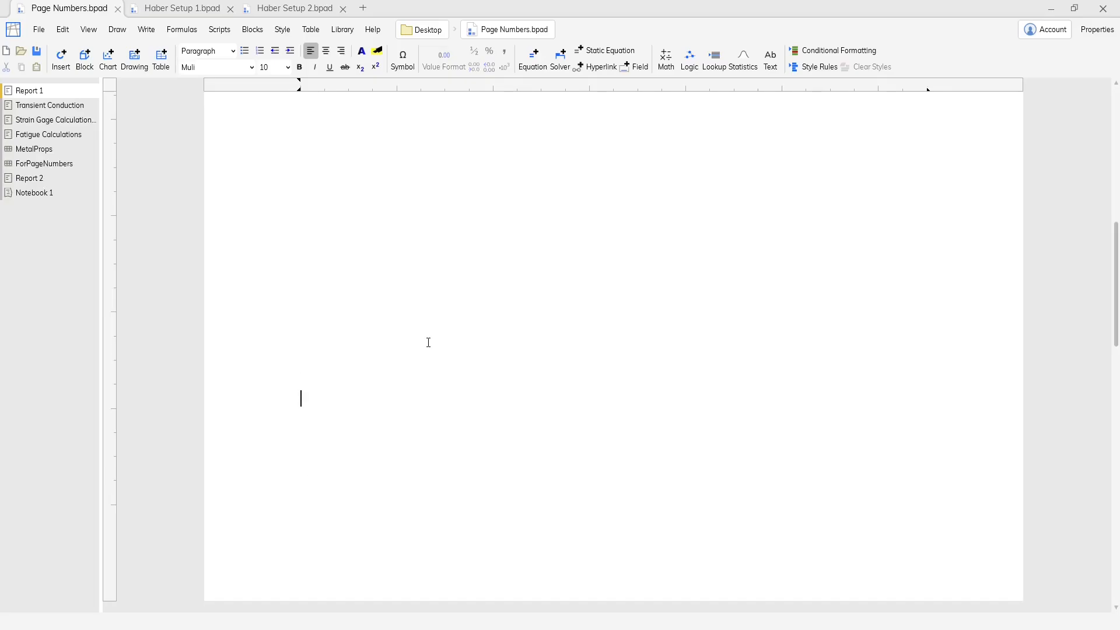
pyautogui.scroll(-5, 940, 267)
pyautogui.scroll(-2, 940, 267)
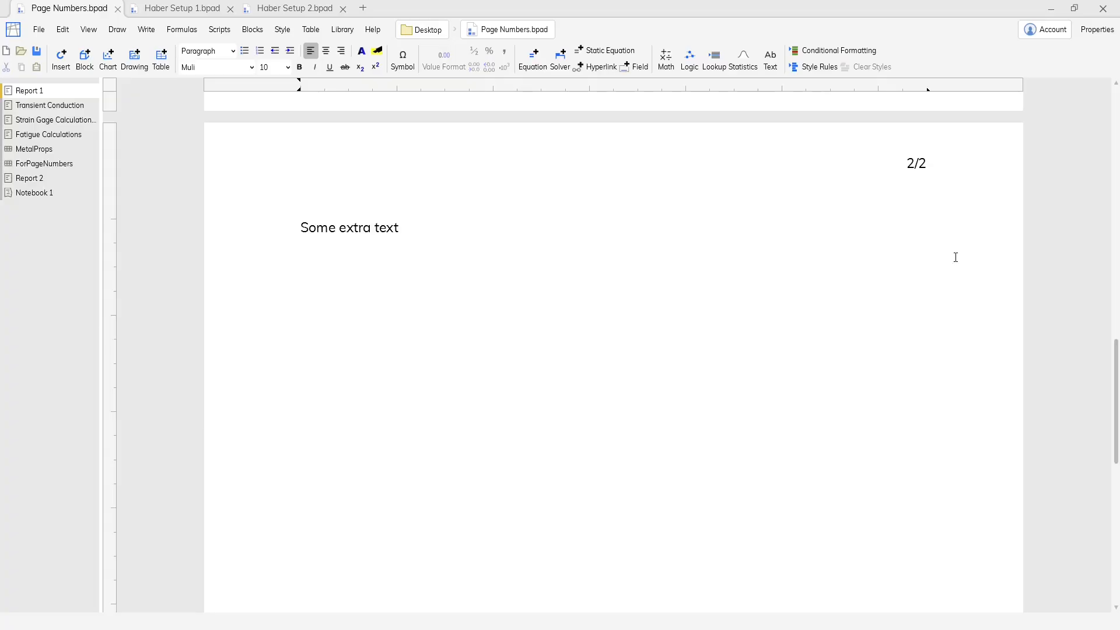
pyautogui.scroll(10, 955, 257)
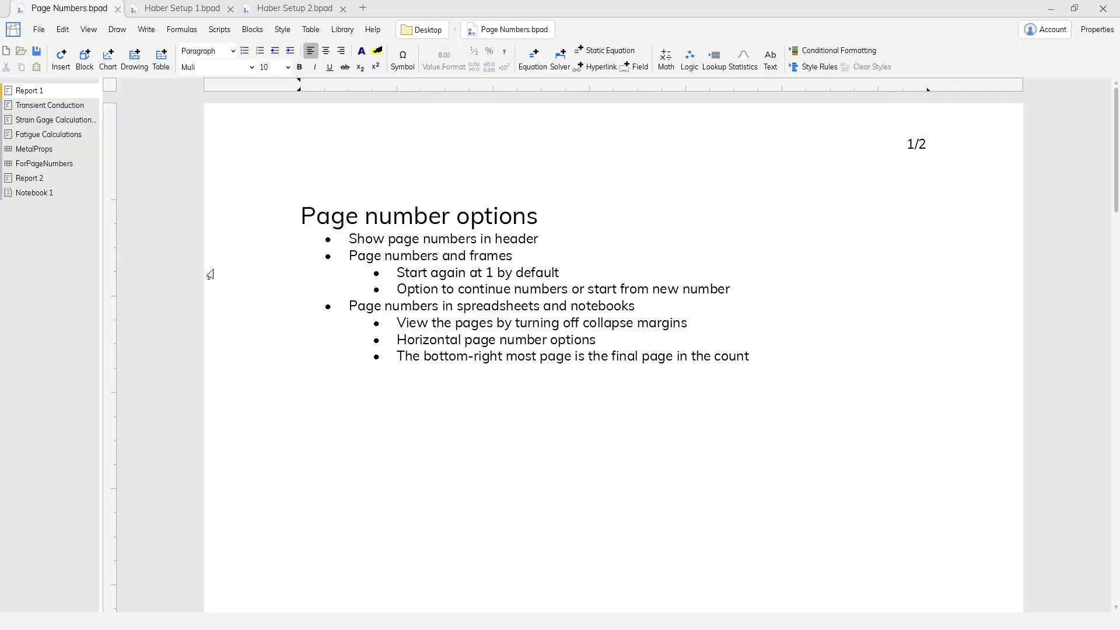
# Try the A, B, C page number pattern on Report 1 and undo the change.
pyautogui.click(141, 26)
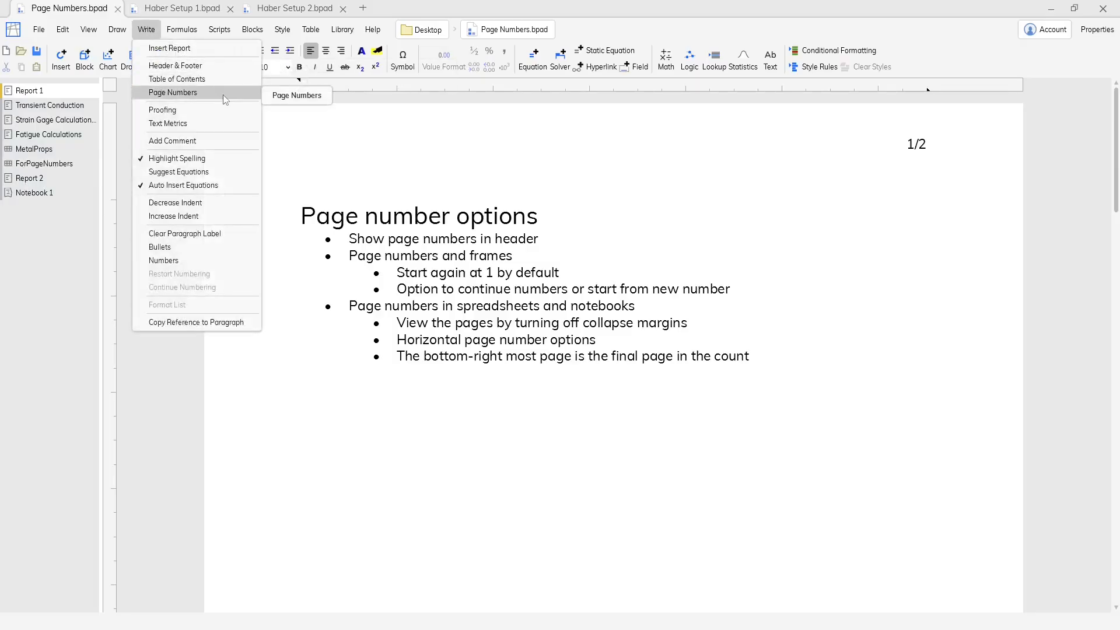
pyautogui.click(251, 92)
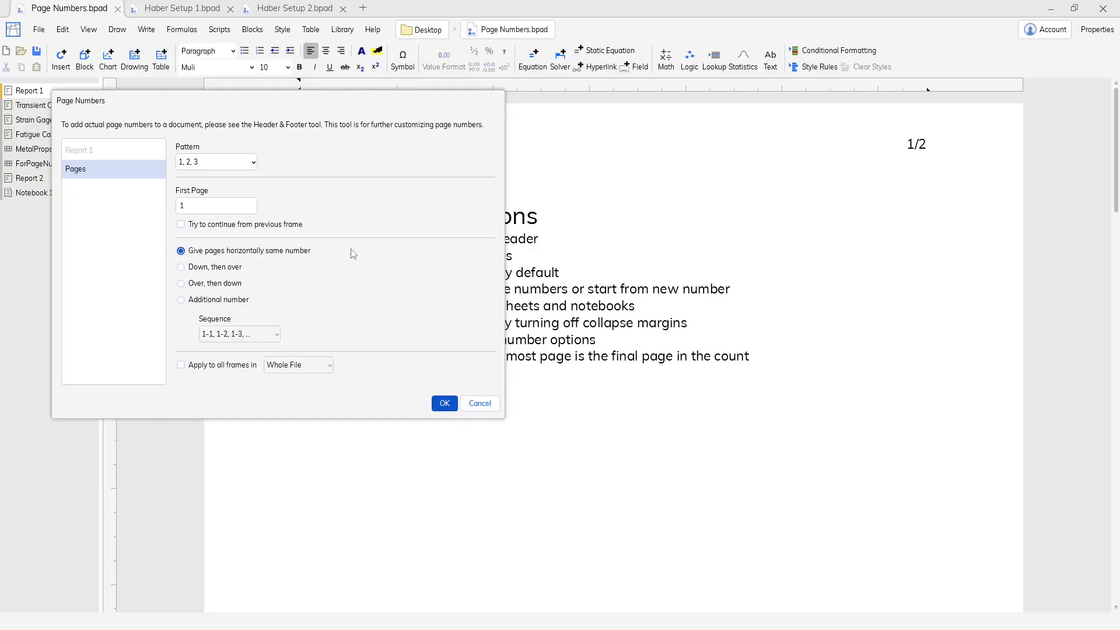
pyautogui.click(227, 164)
pyautogui.click(213, 207)
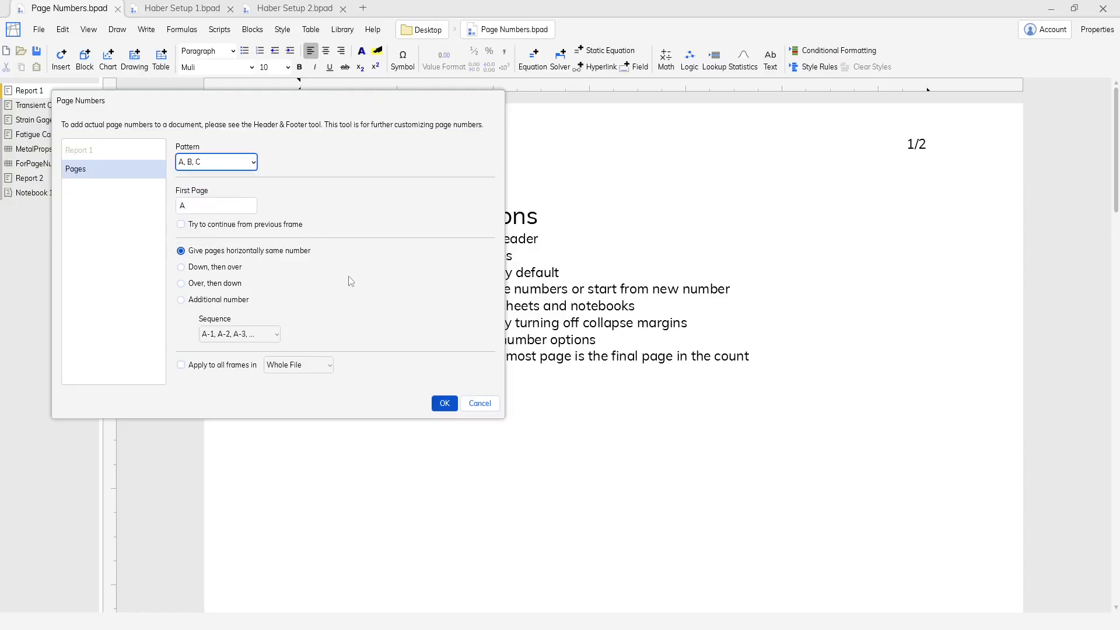
pyautogui.click(445, 404)
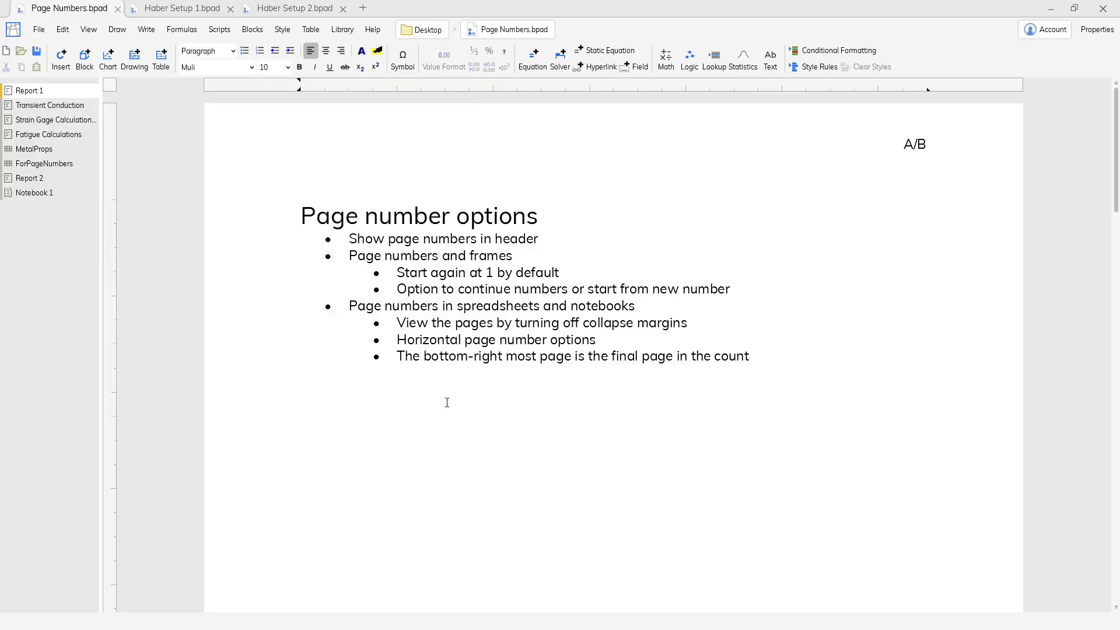
pyautogui.hotkey('ctrl', 'z')
pyautogui.click(147, 31)
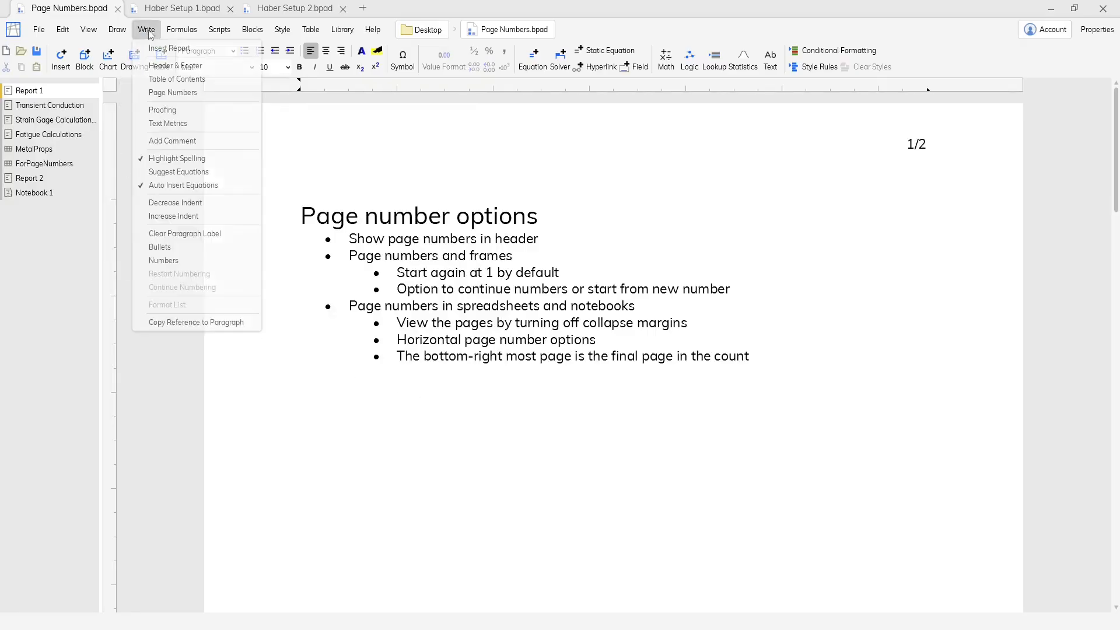
pyautogui.click(175, 92)
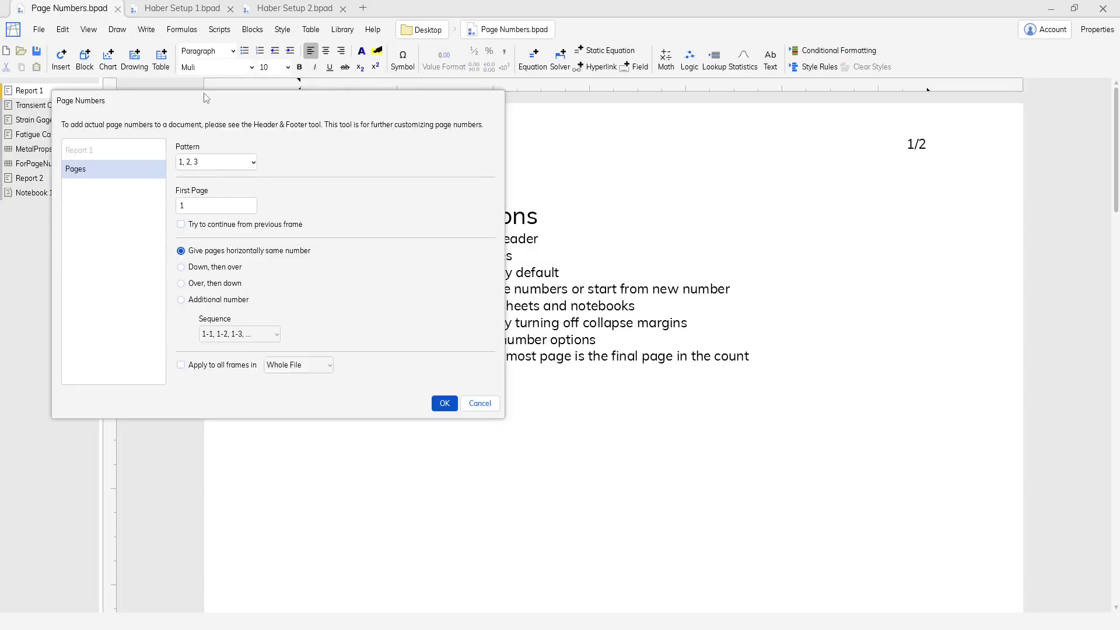
pyautogui.click(204, 369)
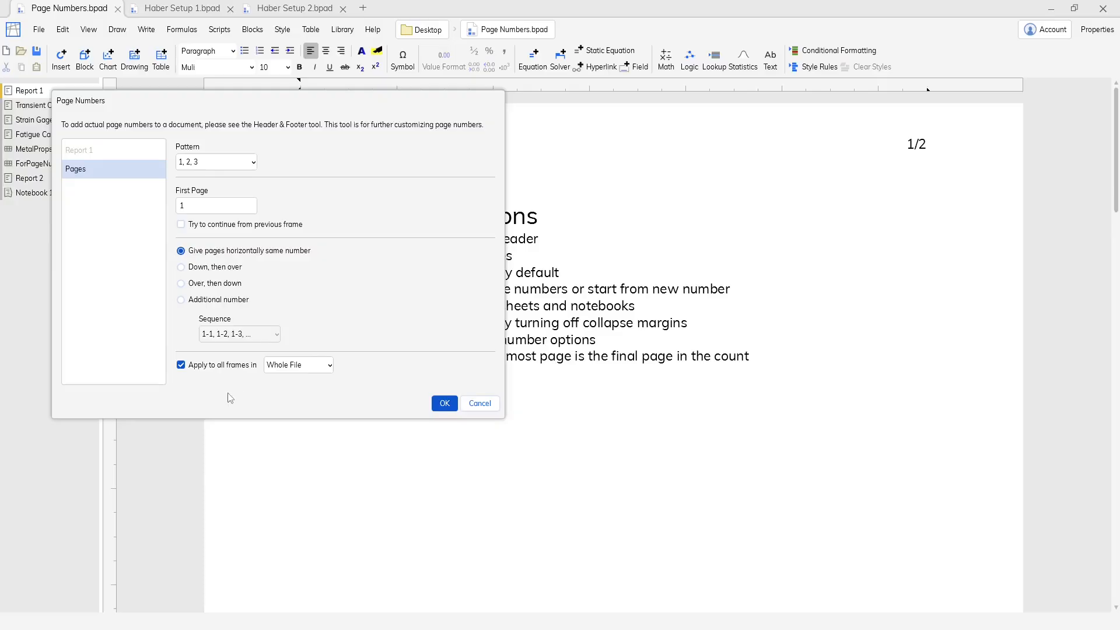
pyautogui.click(212, 367)
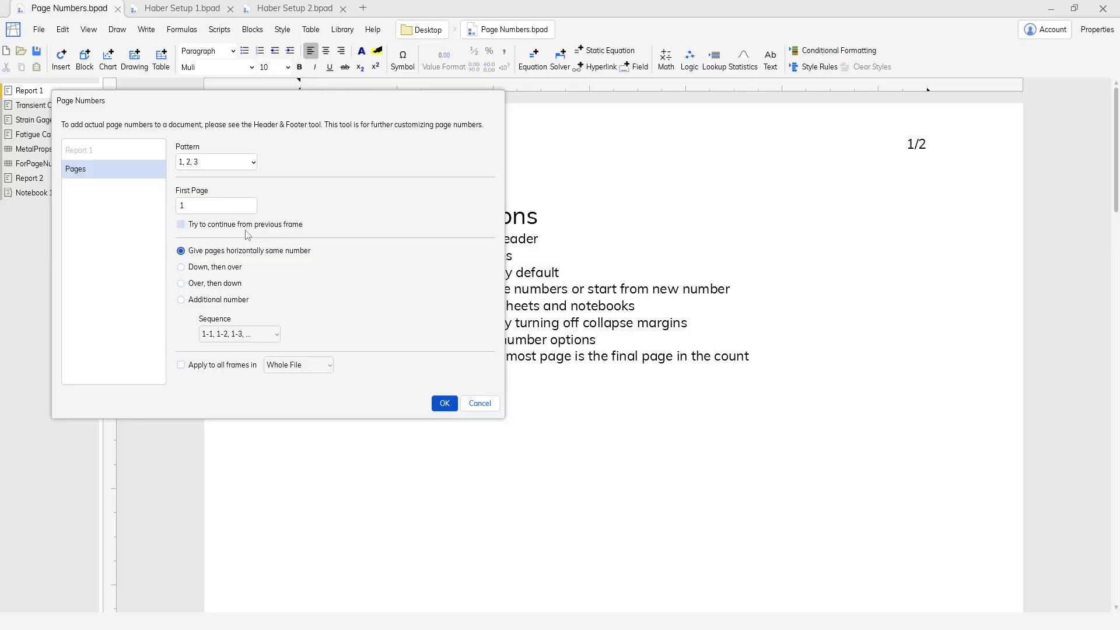
pyautogui.click(491, 403)
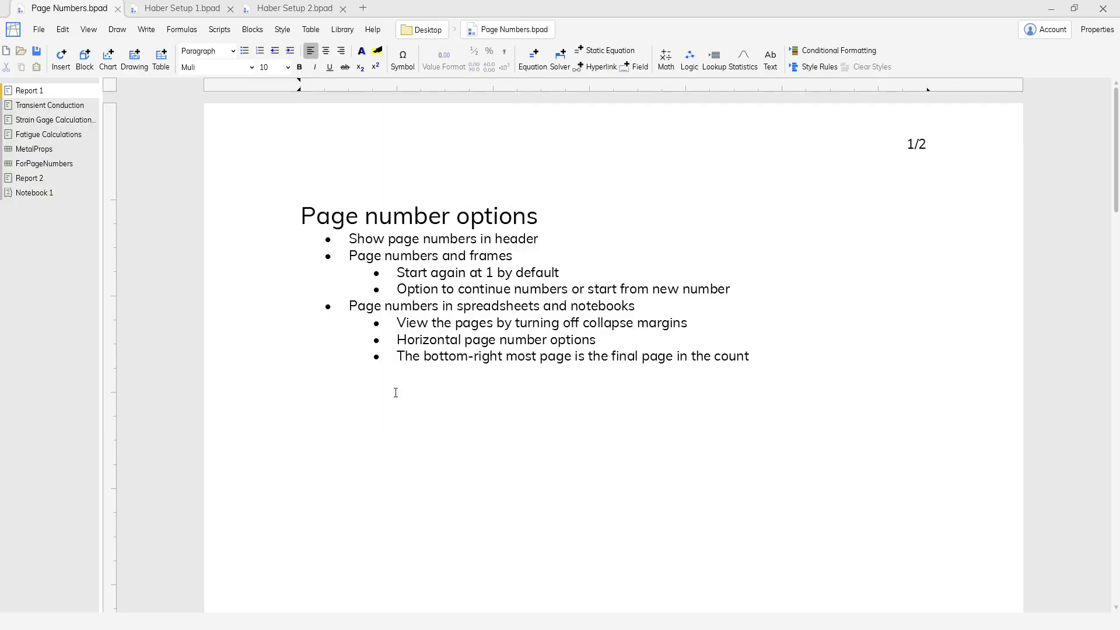
# Look through the Transient Conduction, Strain Gage Calculations, Fatigue Calculations and MetalProps frames and examine how their pages are numbered in the headers.
pyautogui.click(53, 105)
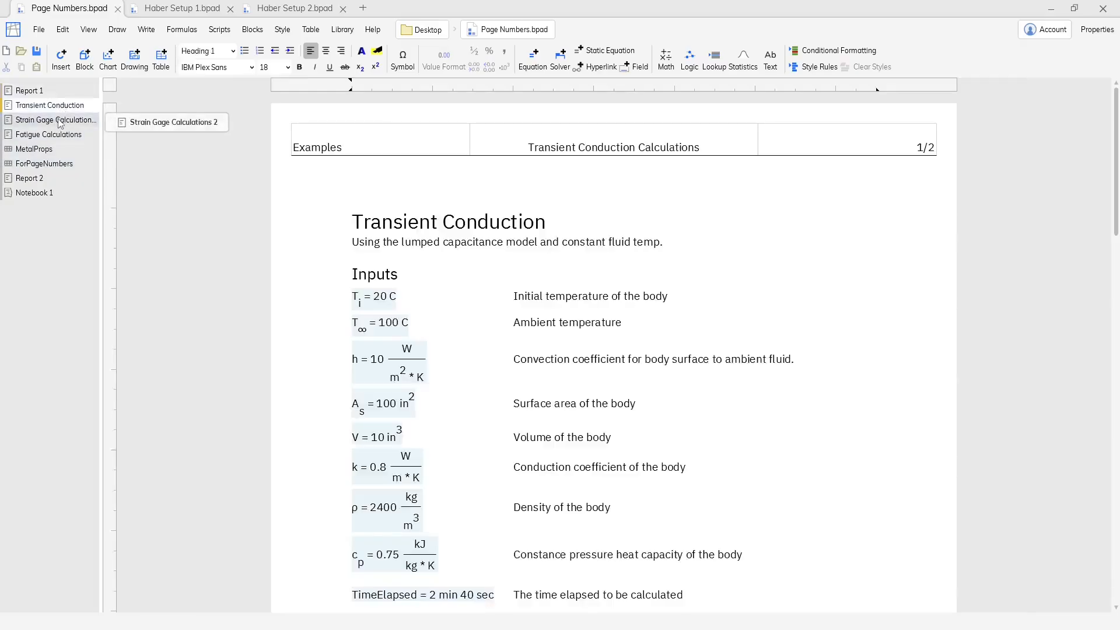
pyautogui.click(60, 121)
pyautogui.click(62, 135)
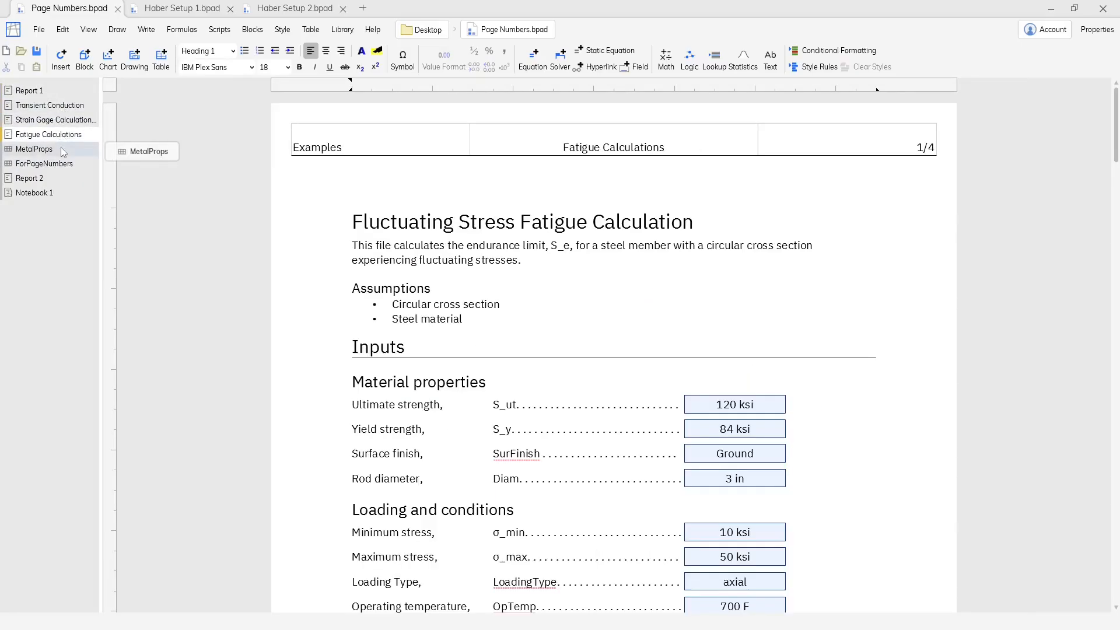
pyautogui.click(63, 151)
pyautogui.click(51, 106)
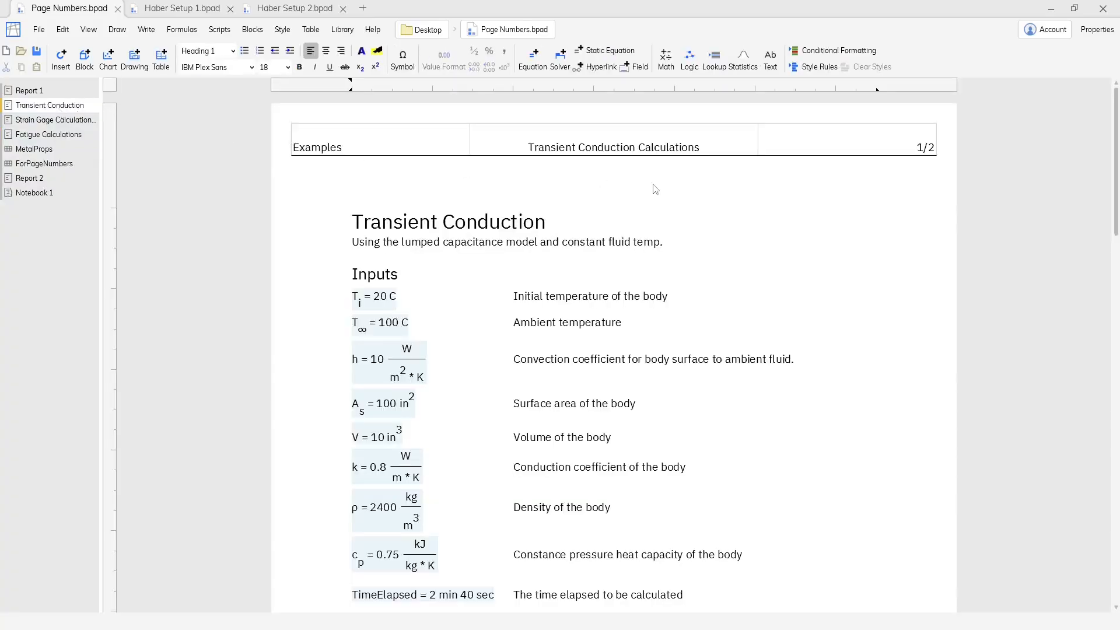
pyautogui.click(792, 212)
pyautogui.scroll(-12, 913, 165)
pyautogui.scroll(-5, 913, 165)
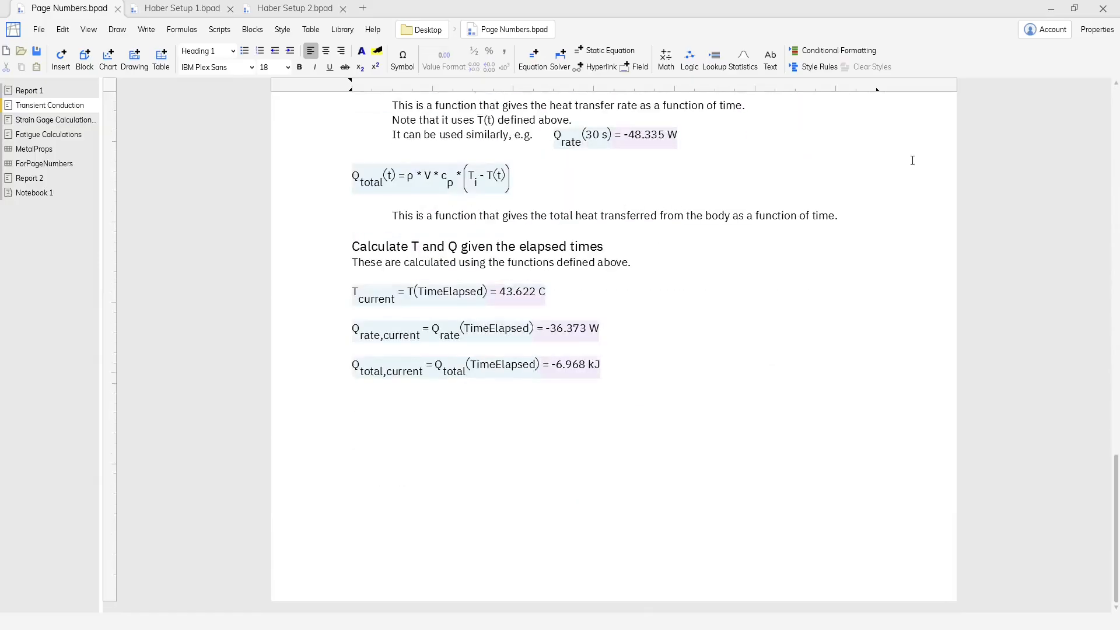
pyautogui.scroll(9, 942, 212)
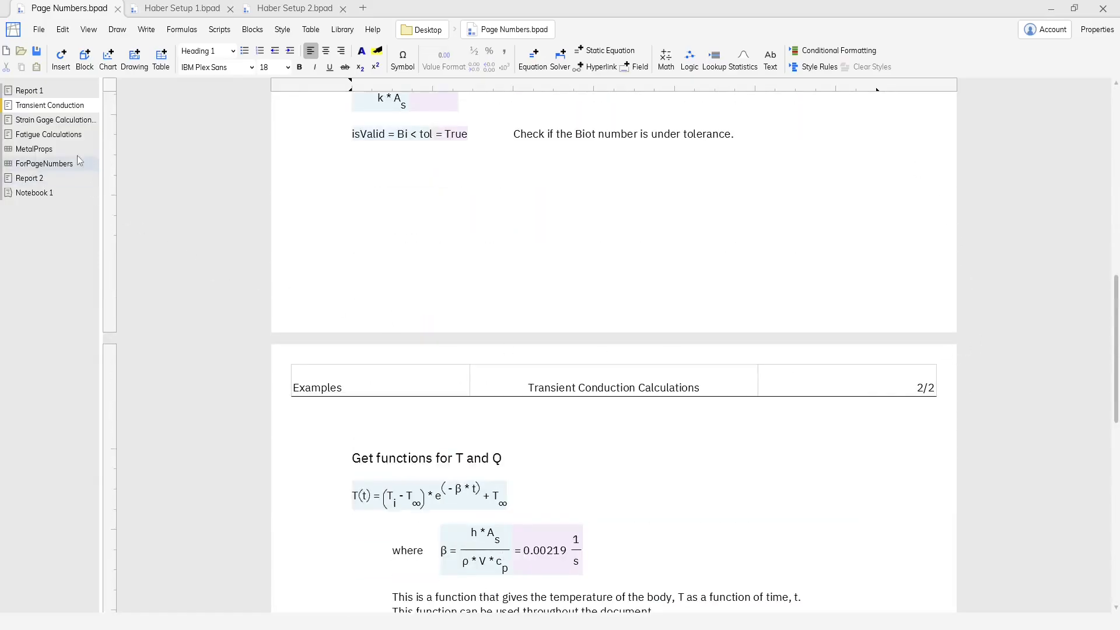
pyautogui.click(66, 122)
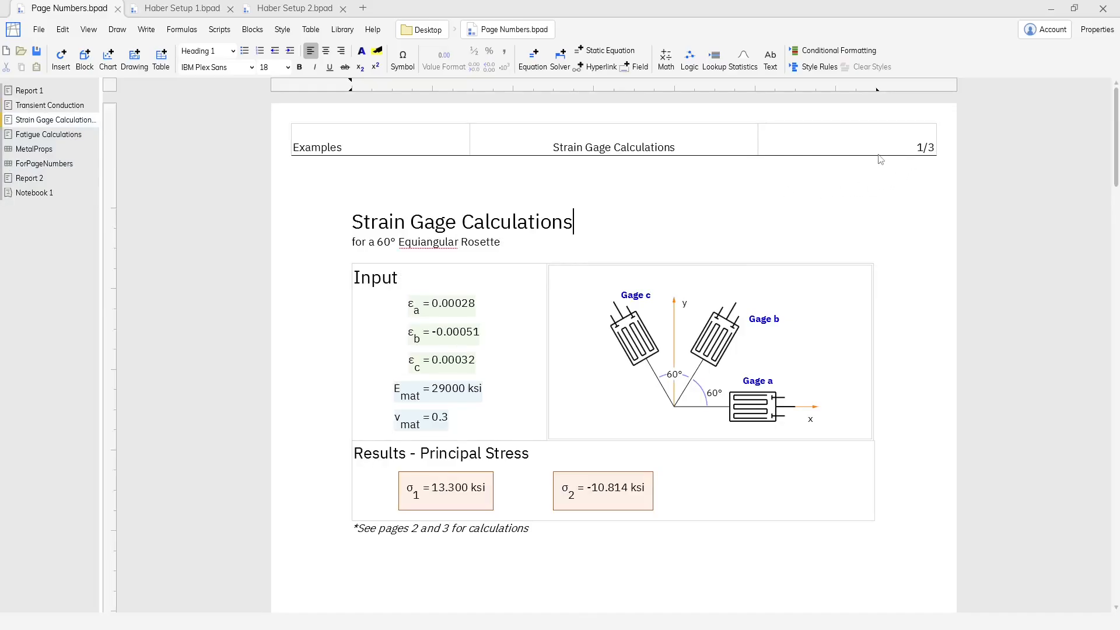
# Review the Strain Gage Calculations pages, and set the Strain Gage Calculations and Fatigue Calculations page numbers to try to continue from the previous frame.
pyautogui.scroll(-10, 880, 159)
pyautogui.scroll(-12, 879, 159)
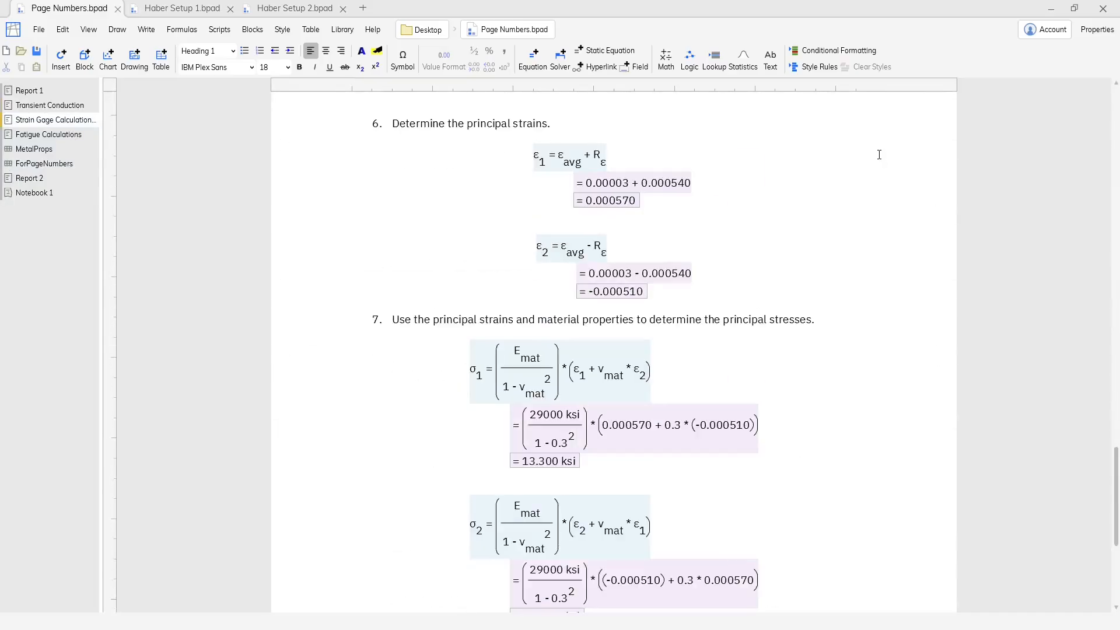
pyautogui.scroll(20, 879, 159)
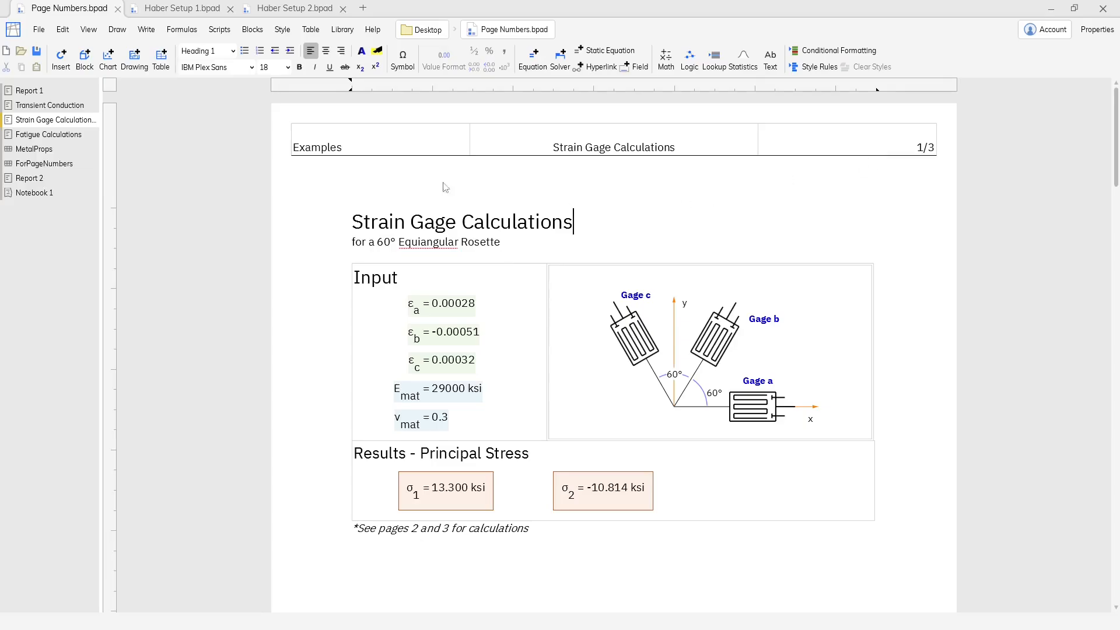
pyautogui.click(150, 38)
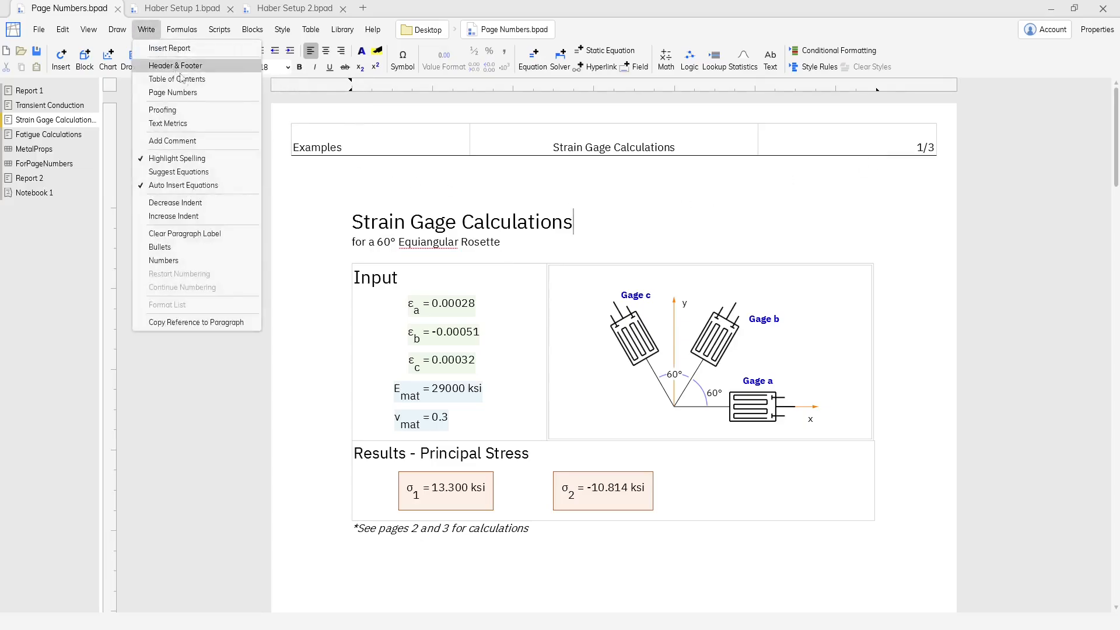
pyautogui.click(202, 91)
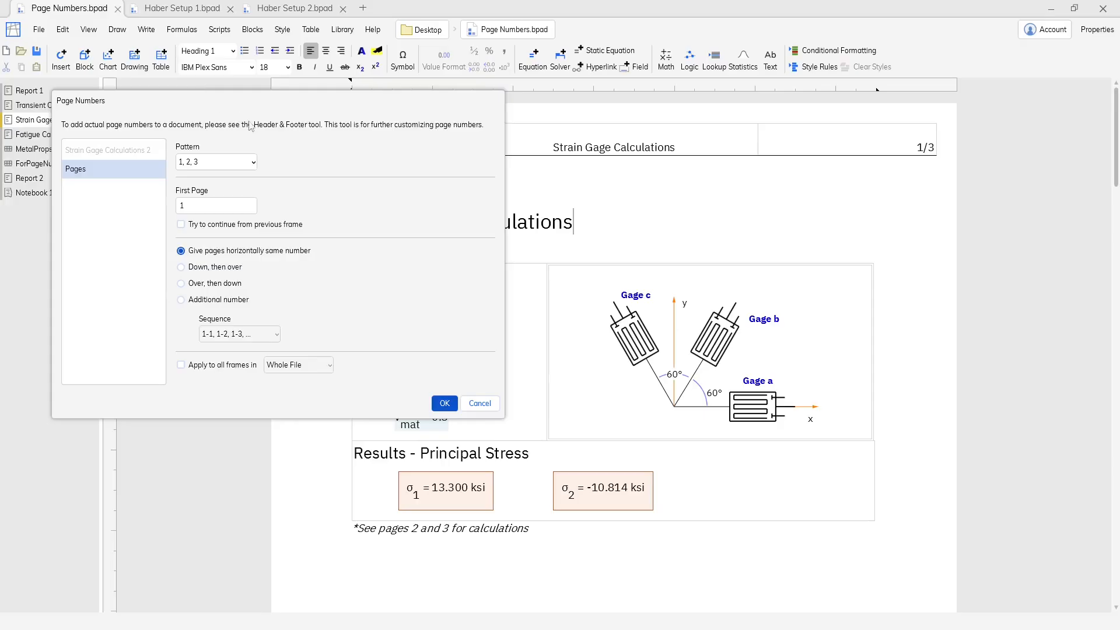
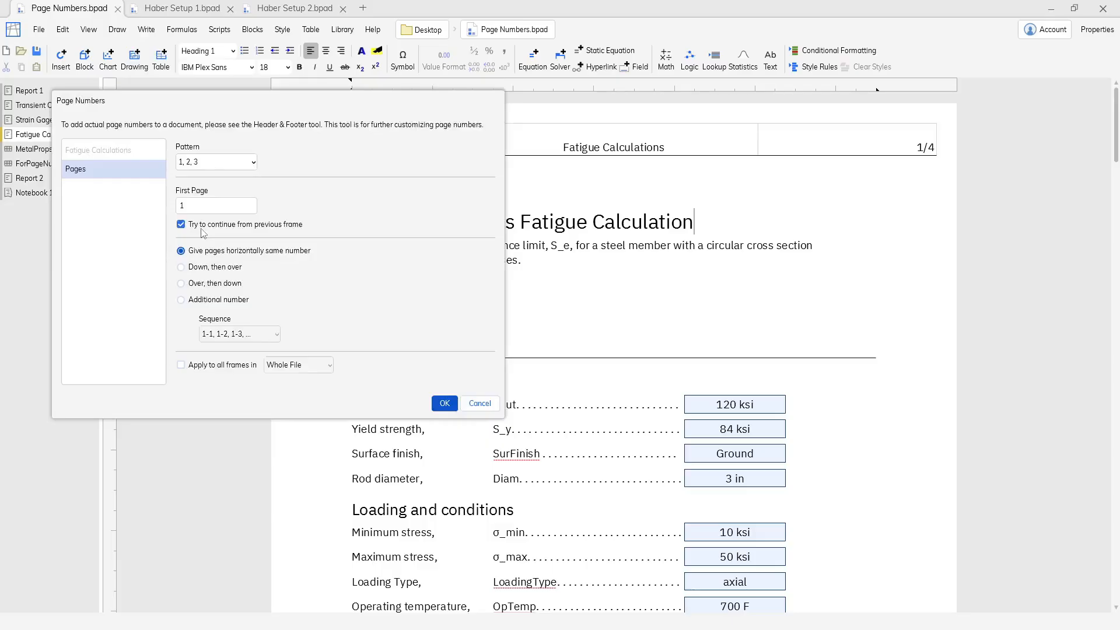
pyautogui.click(445, 403)
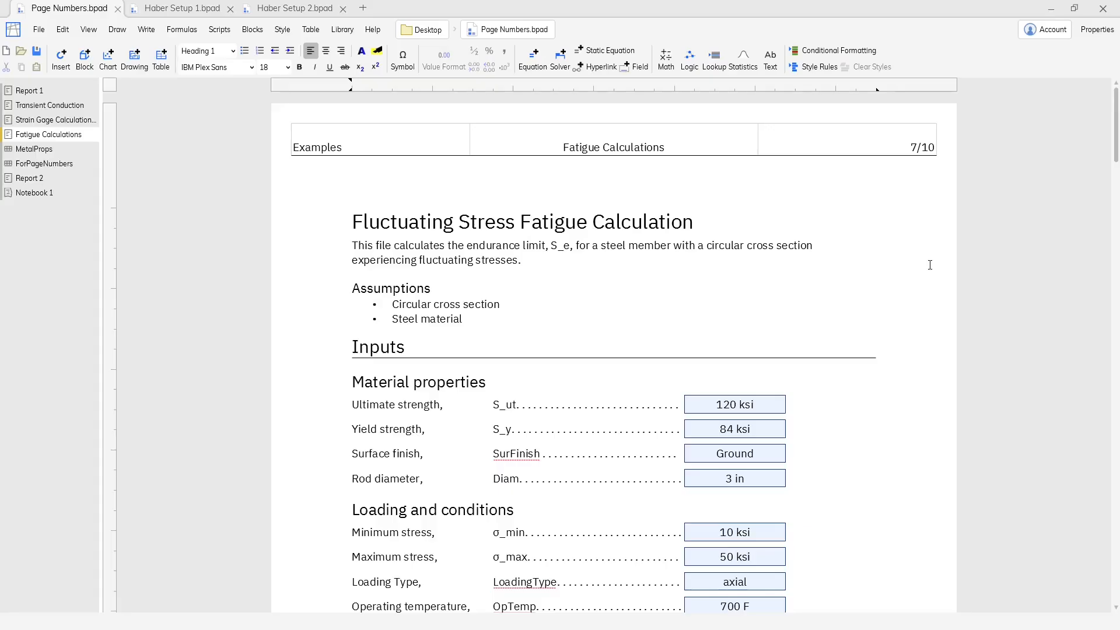
# Look through the Transient Conduction, Strain Gage Calculations and Fatigue Calculations frames to check how page numbering continues across their headers.
pyautogui.click(81, 105)
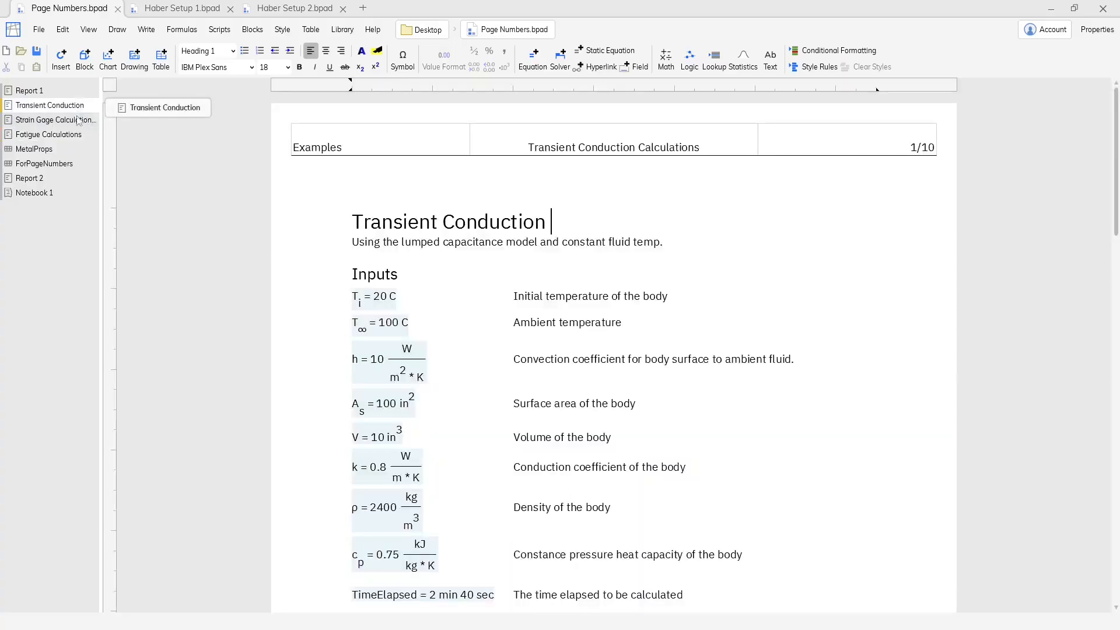
pyautogui.click(72, 121)
pyautogui.click(70, 134)
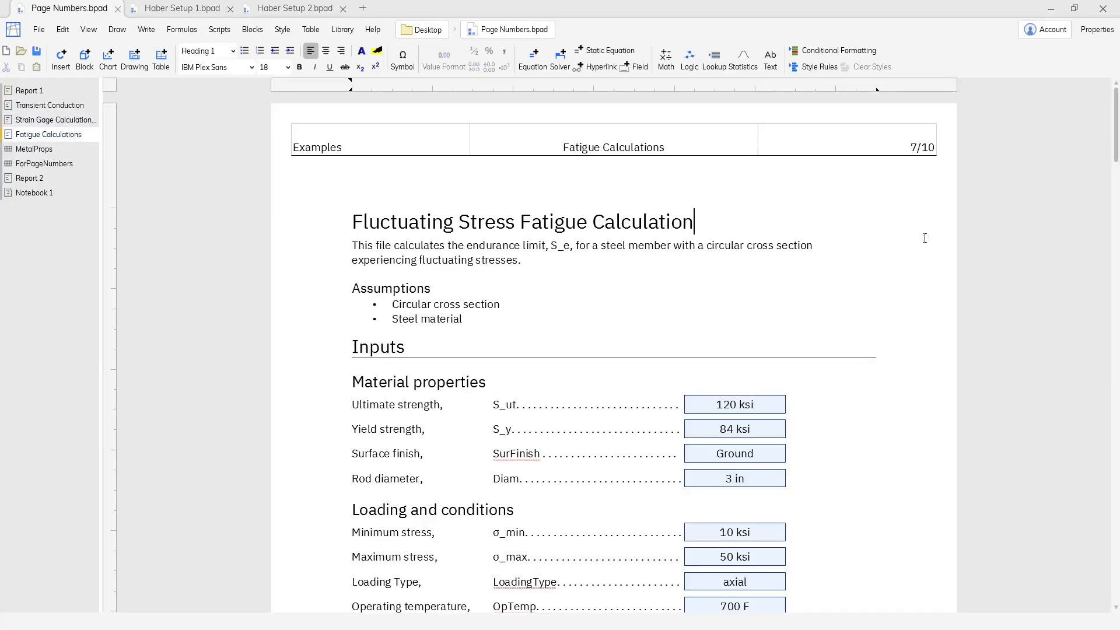
pyautogui.scroll(-10, 959, 232)
pyautogui.scroll(-15, 959, 232)
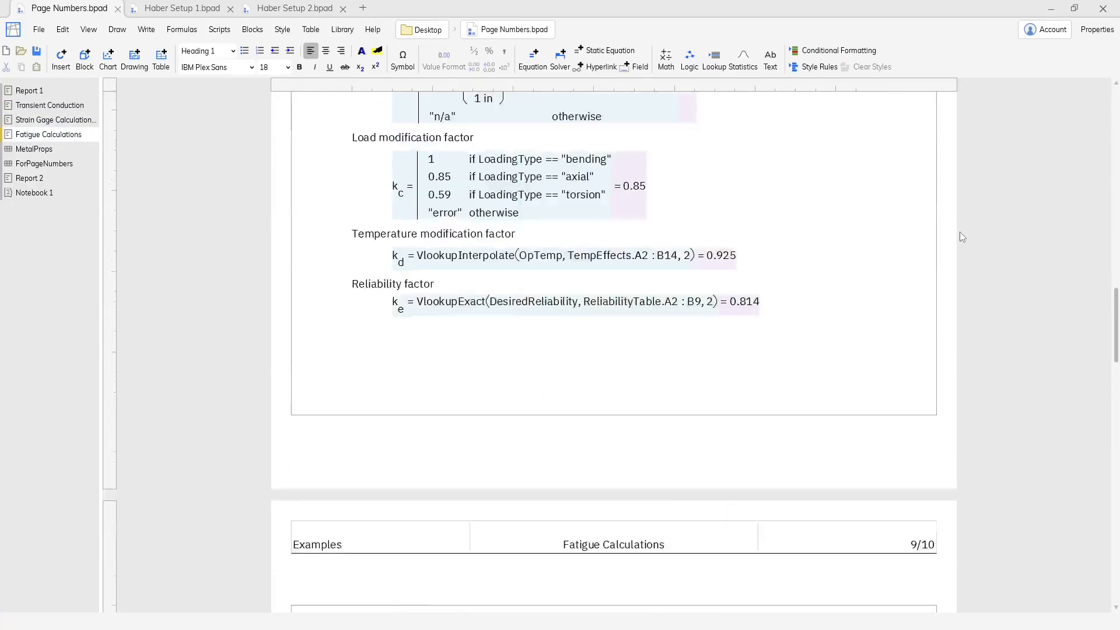
pyautogui.scroll(-5, 961, 236)
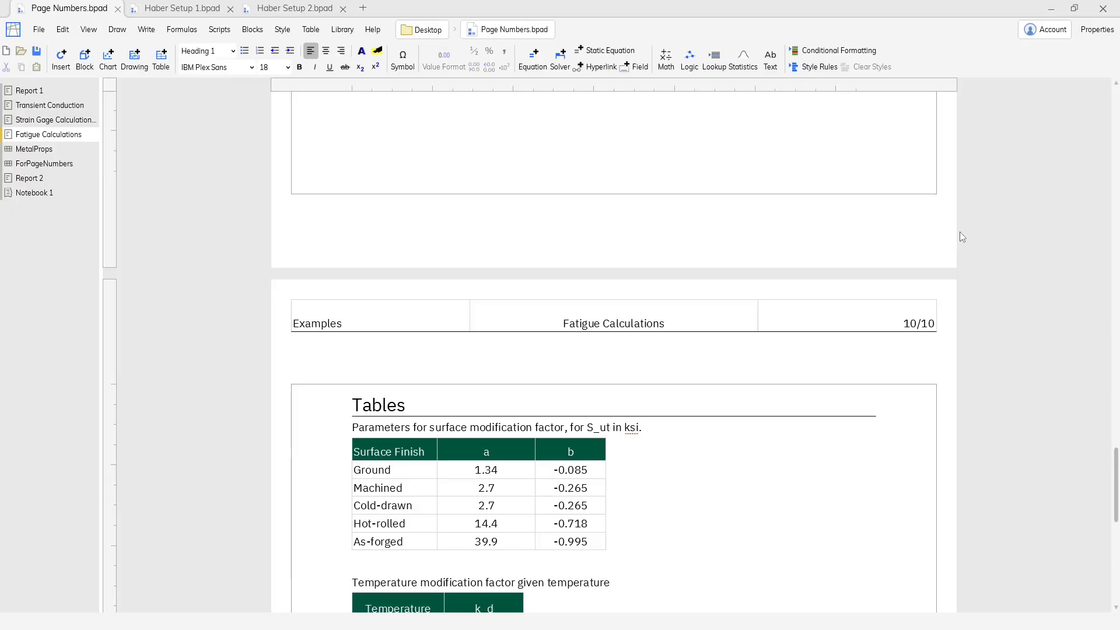
# In Haber Setup 1.bpad, examine the sheet numbers in the headers and the Page Break Before property of the Beam 2 heading.
pyautogui.click(177, 12)
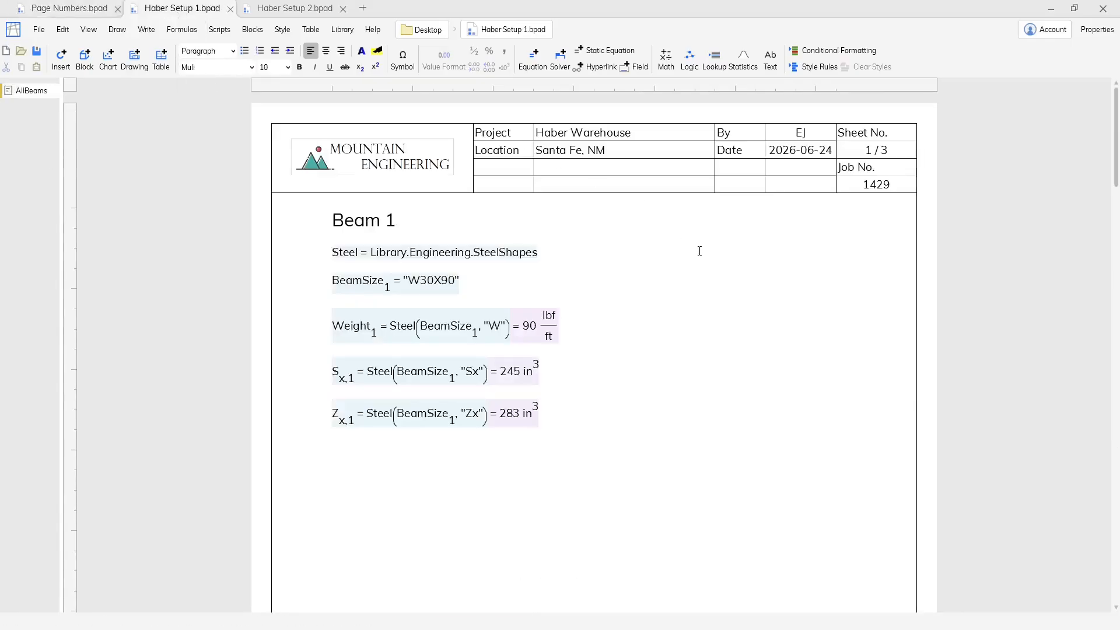
pyautogui.scroll(-12, 699, 251)
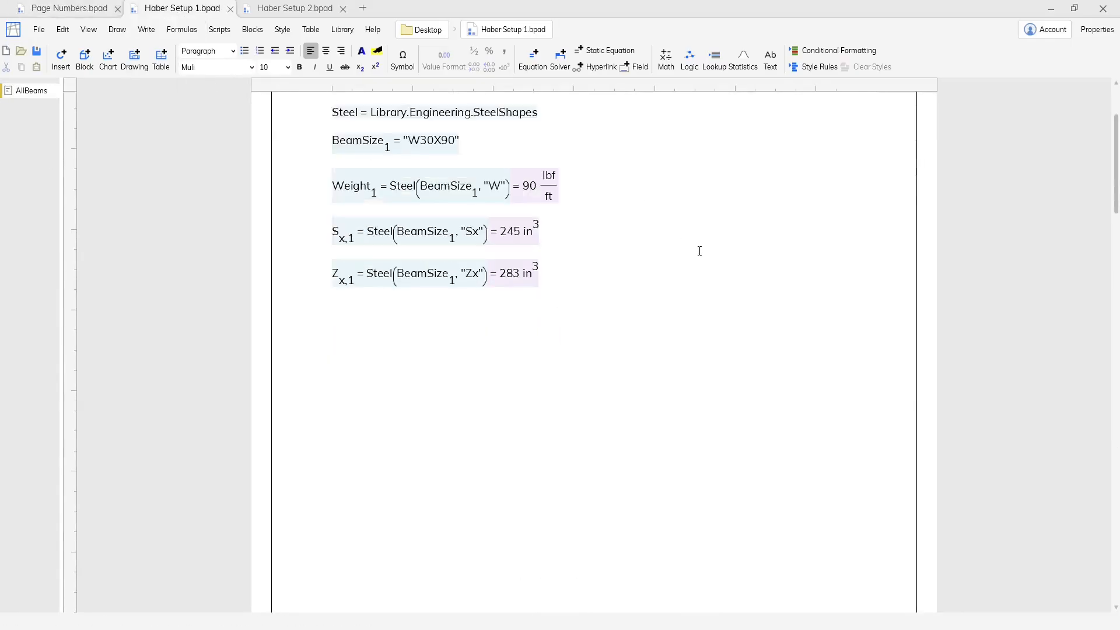
pyautogui.scroll(-1, 699, 256)
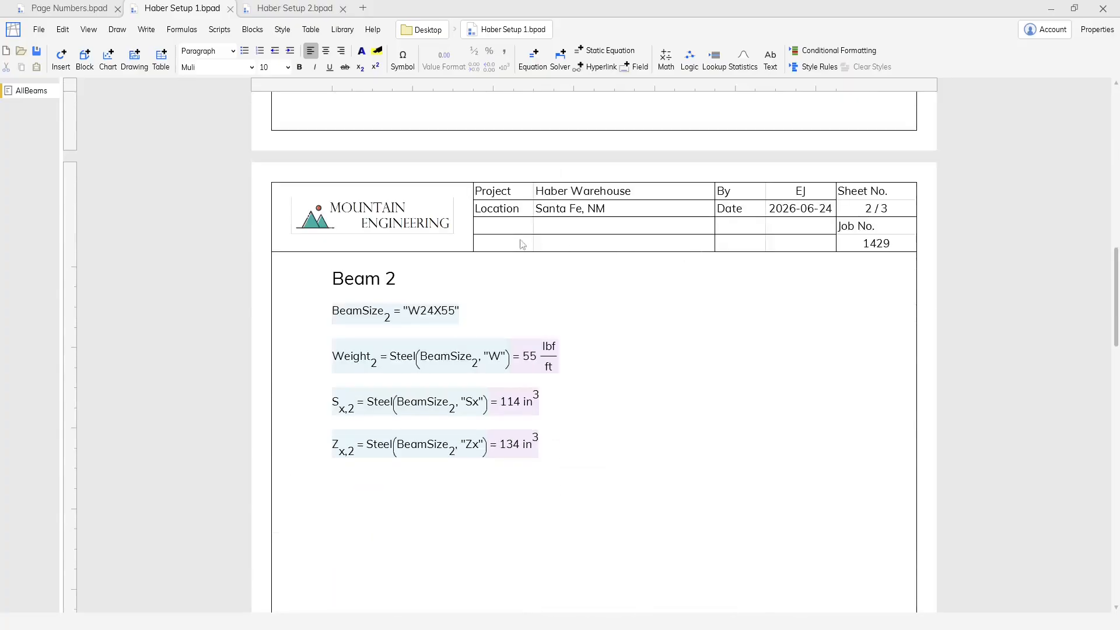
pyautogui.click(489, 278)
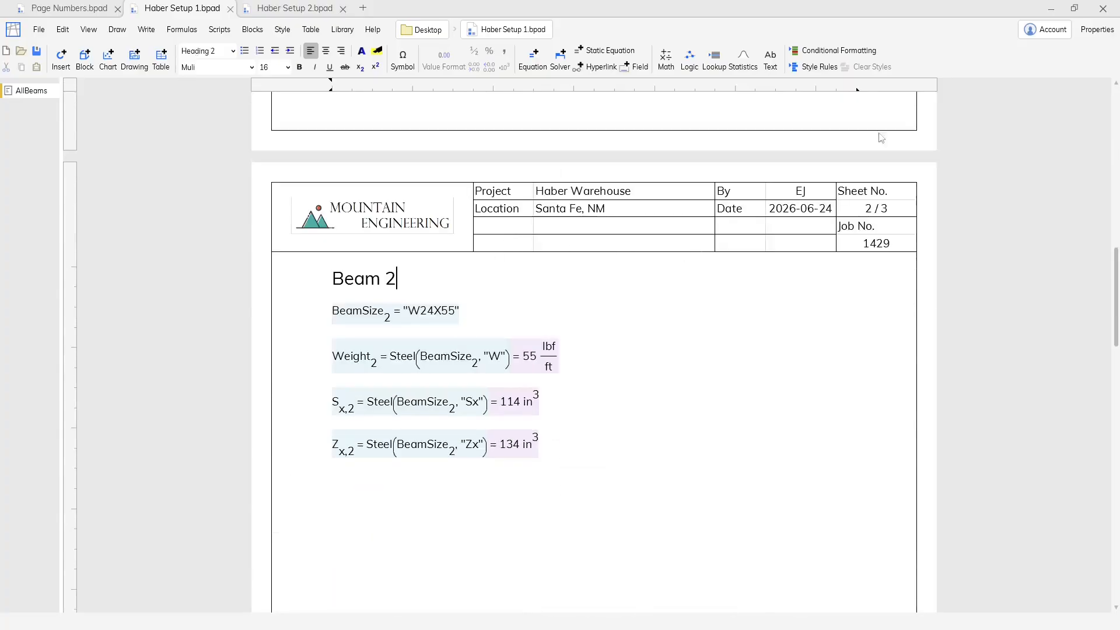
pyautogui.click(1096, 29)
pyautogui.scroll(-3, 1082, 397)
pyautogui.scroll(-3, 1083, 396)
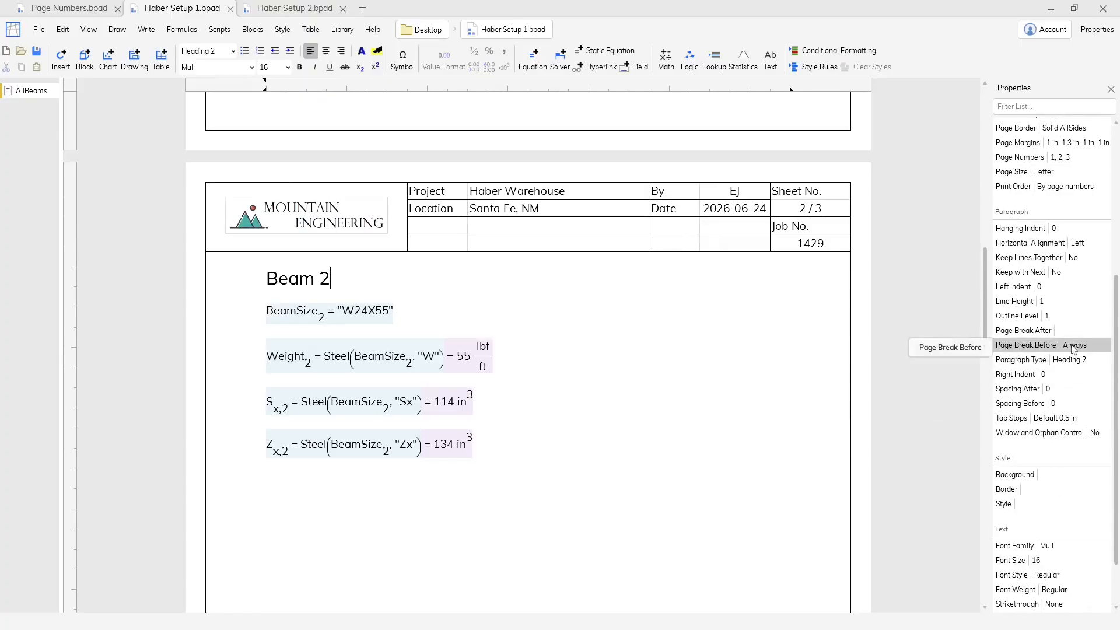
# Look through the rest of the AllBeams report to the Beam 3 page and return to its first page.
pyautogui.click(631, 350)
pyautogui.scroll(-15, 631, 350)
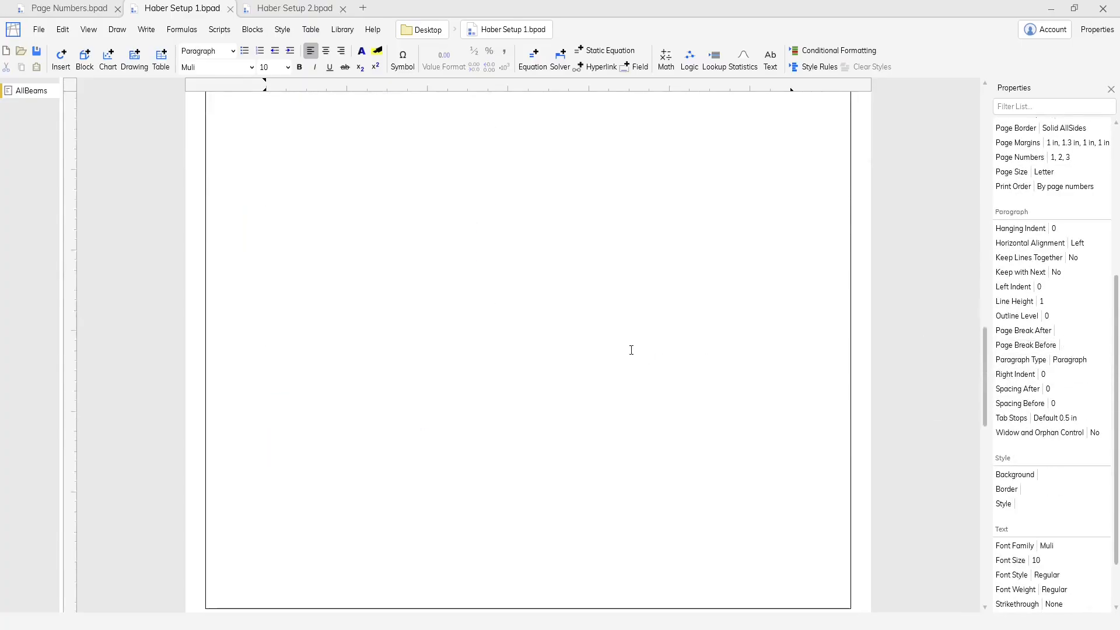
pyautogui.scroll(-10, 631, 350)
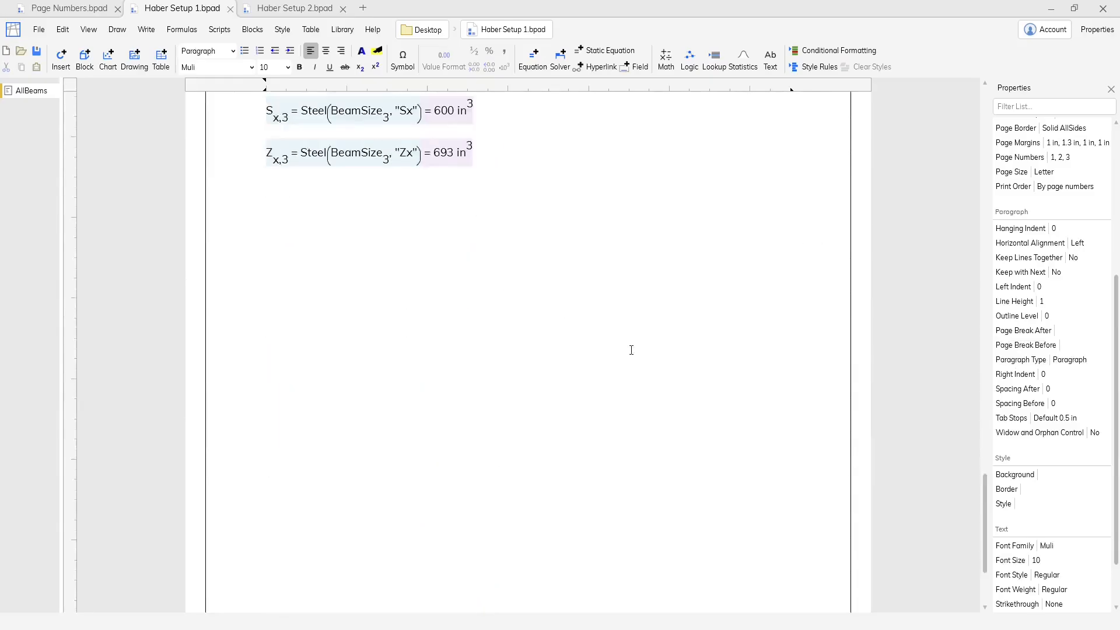
pyautogui.scroll(3, 631, 349)
pyautogui.scroll(20, 631, 350)
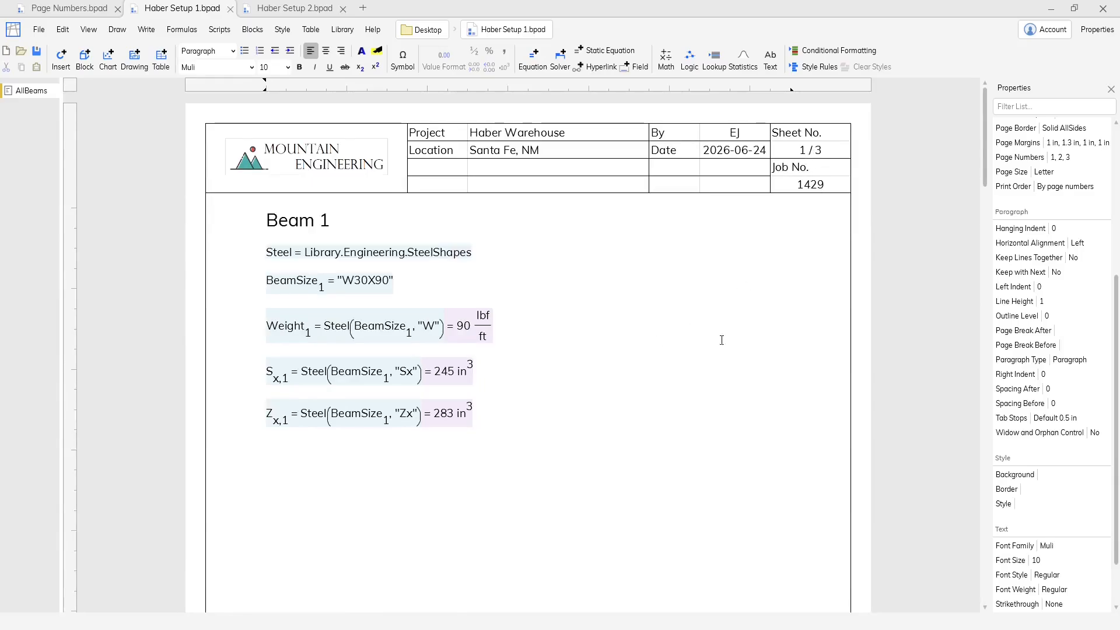
# Examine the sheet numbers in the headers of the Beam1 and Beam2 frames in Haber Setup 2.bpad.
pyautogui.hotkey('ctrl', 'Tab')
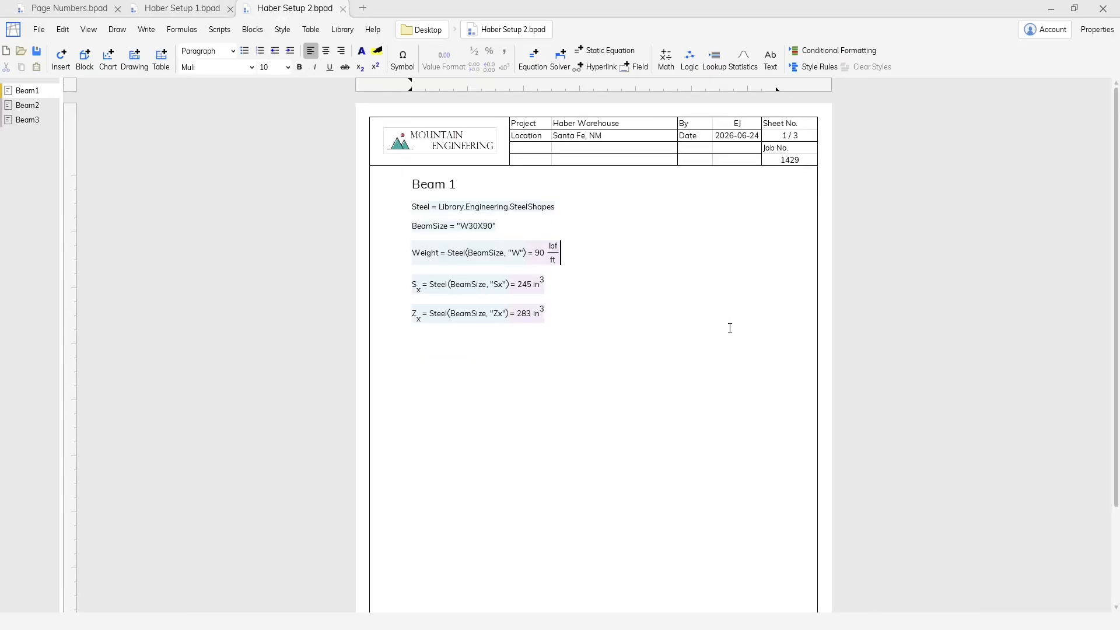
pyautogui.moveTo(53, 102)
pyautogui.scroll(-2, 628, 298)
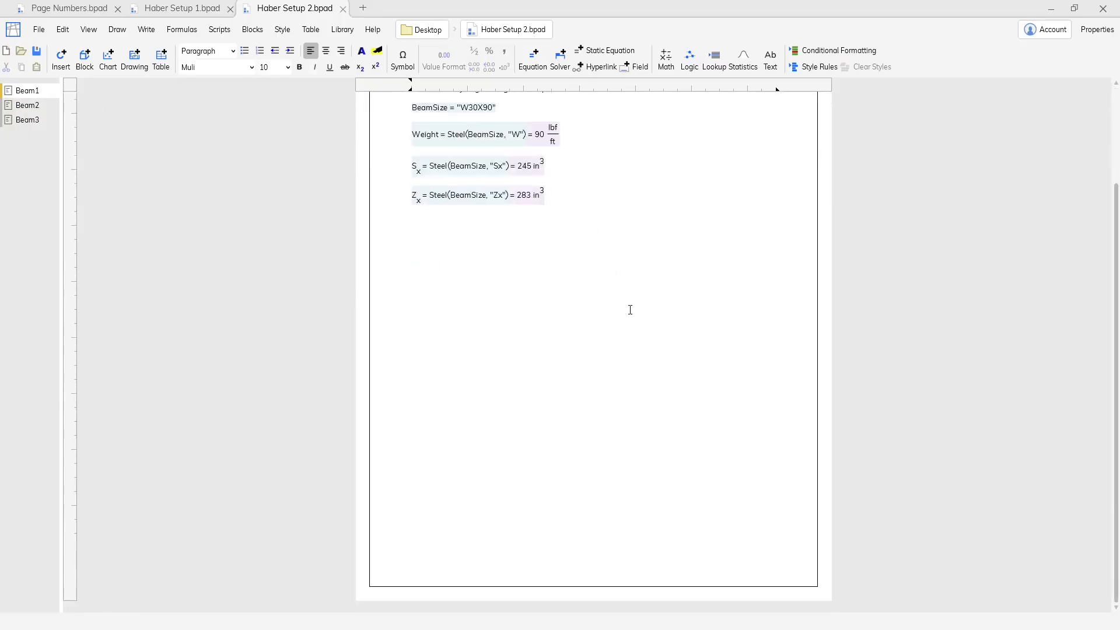
pyautogui.scroll(2, 629, 310)
pyautogui.click(33, 107)
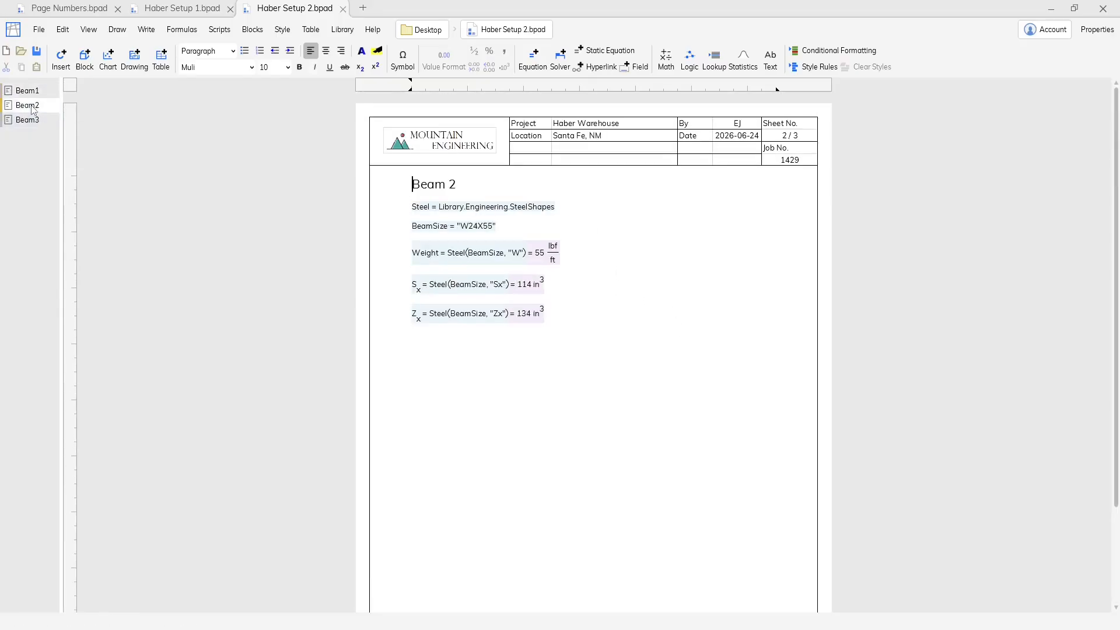
pyautogui.scroll(-2, 704, 293)
pyautogui.scroll(2, 703, 293)
# Return to Page Numbers.bpad and turn off Collapse Margins in the MetalProps frame to show its page layout.
pyautogui.click(62, 9)
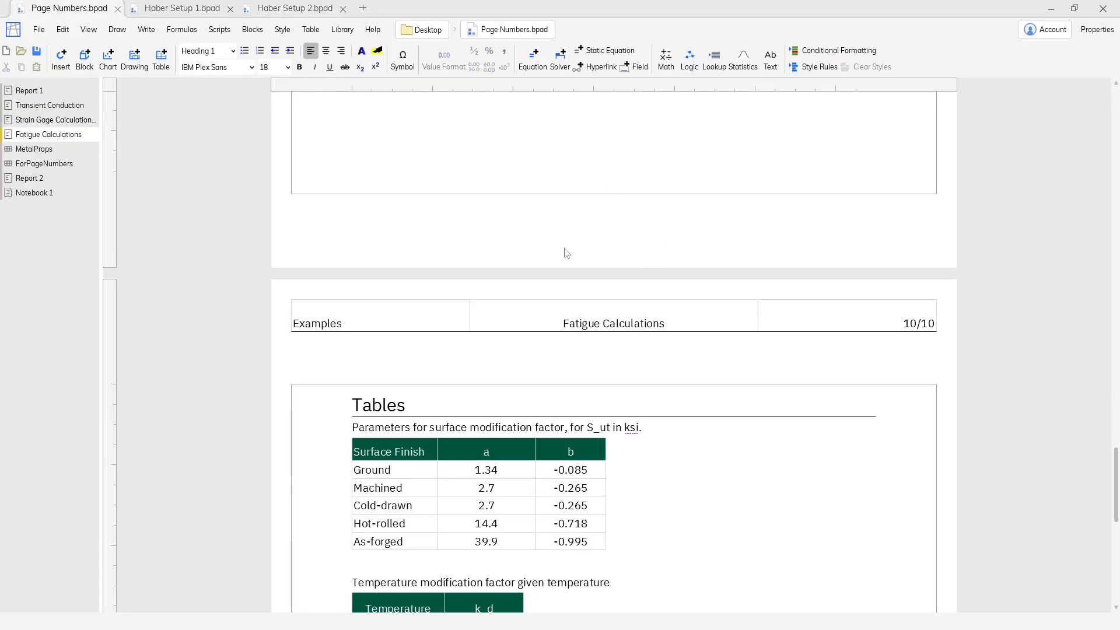
pyautogui.moveTo(51, 178); pyautogui.dragTo(50, 169)
pyautogui.click(34, 149)
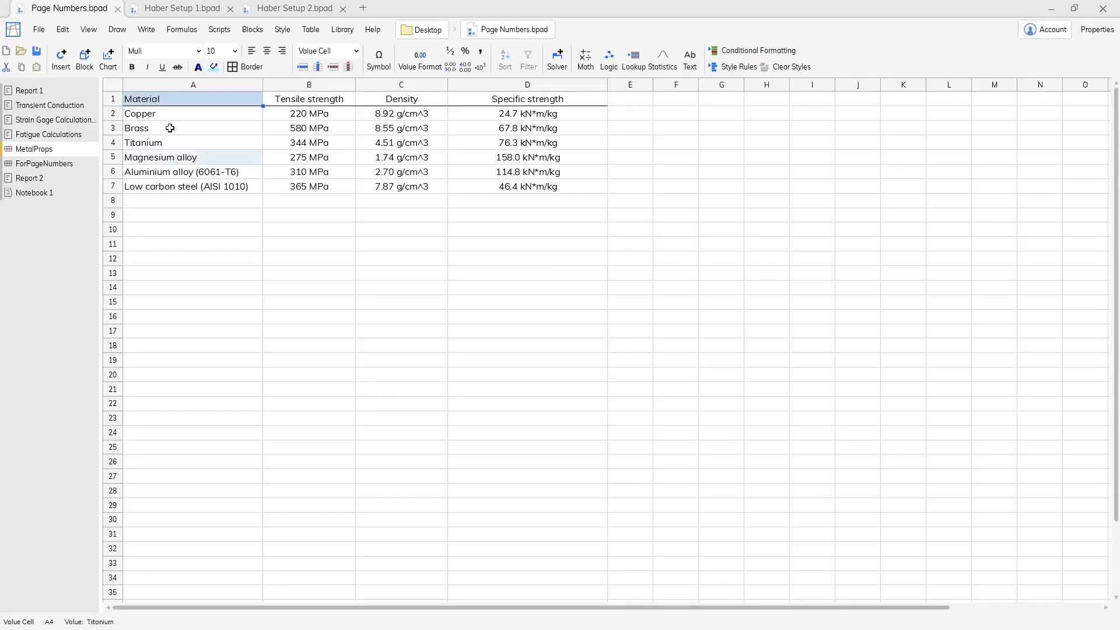
pyautogui.click(87, 35)
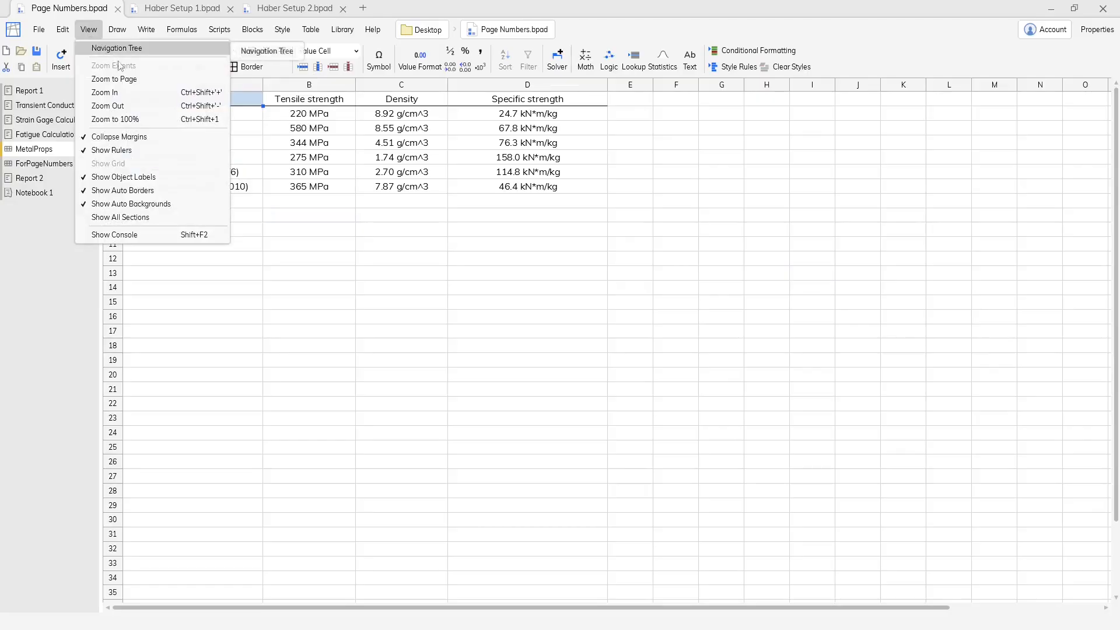
pyautogui.click(157, 137)
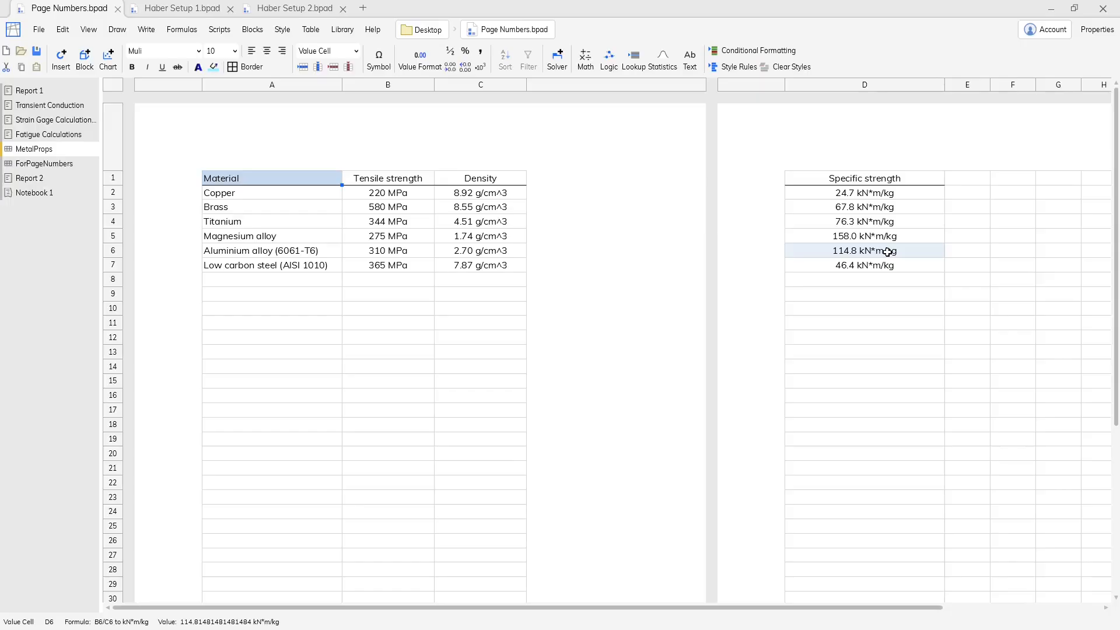
# Narrow the Specific strength column in MetalProps so that it fits on the first page.
pyautogui.scroll(-14, 886, 252)
pyautogui.scroll(14, 887, 252)
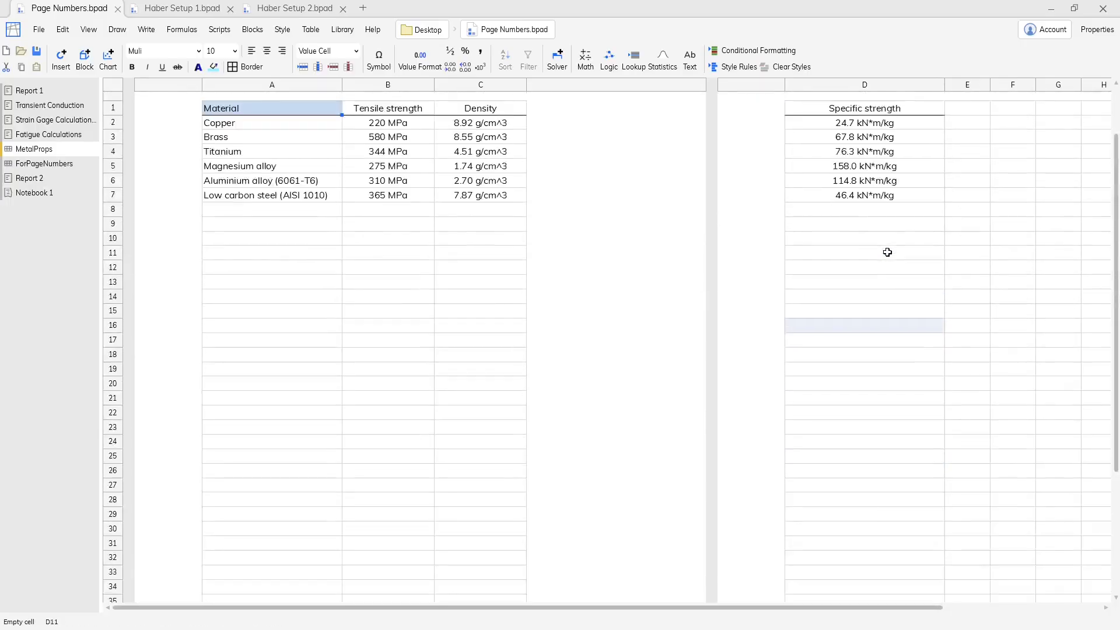
pyautogui.moveTo(943, 87); pyautogui.dragTo(883, 87)
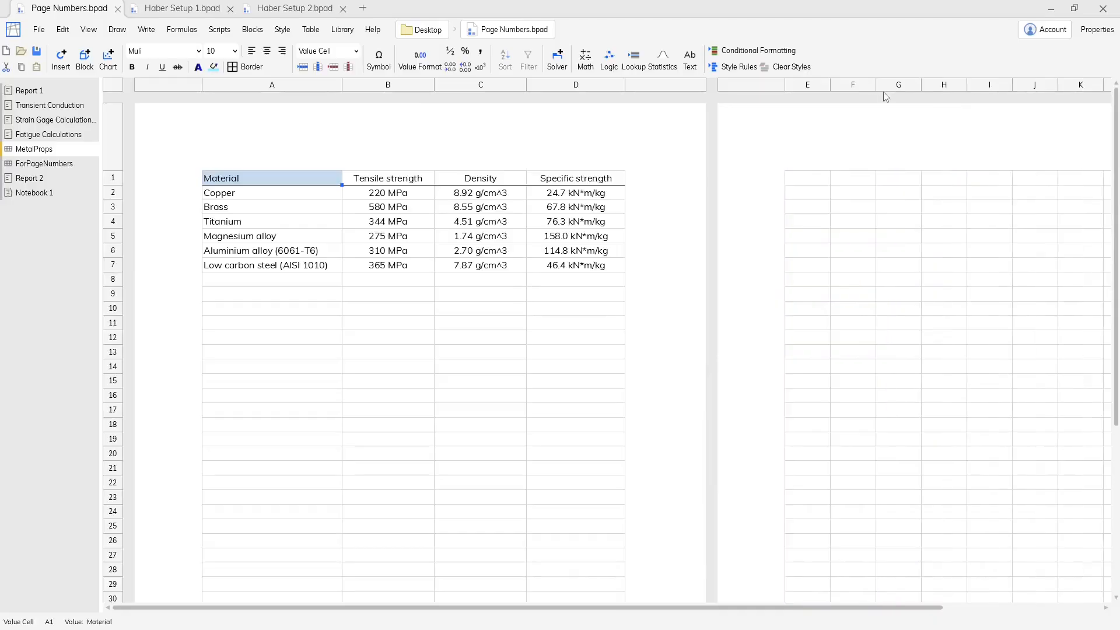
# Set the page size of the MetalProps frame to Letter with Landscape orientation.
pyautogui.click(890, 194)
pyautogui.click(1096, 30)
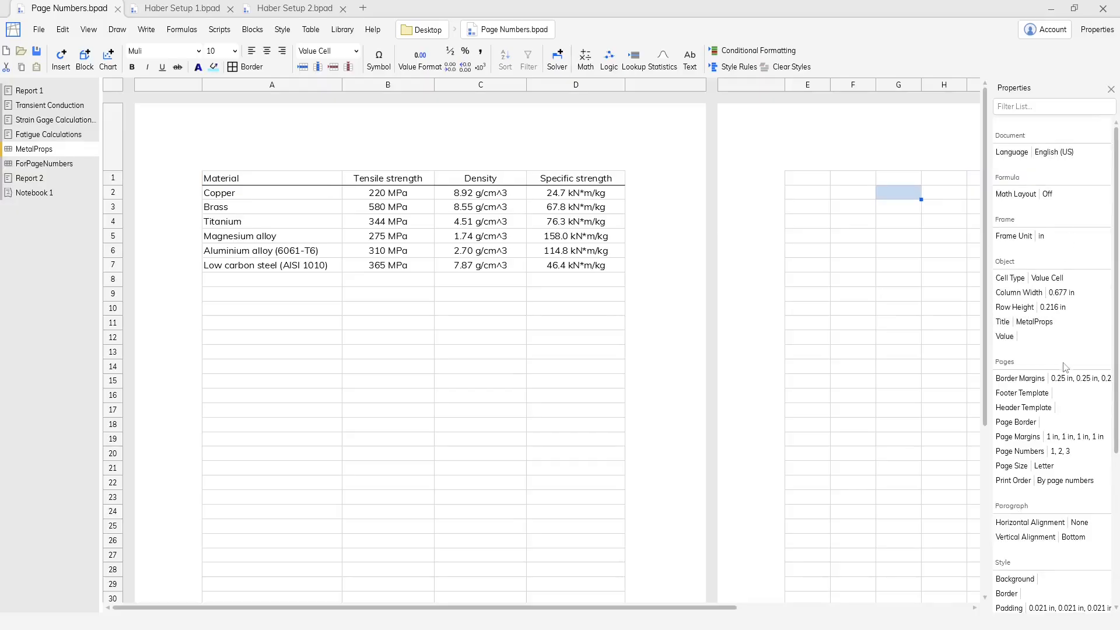
pyautogui.click(1060, 465)
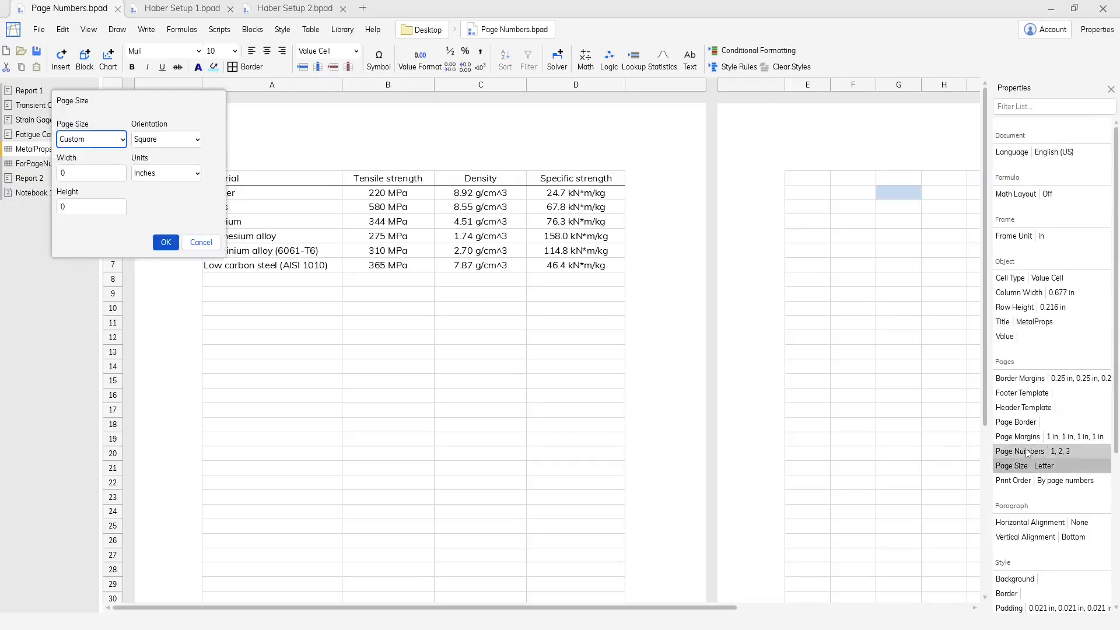
pyautogui.click(122, 142)
pyautogui.click(111, 156)
pyautogui.click(154, 142)
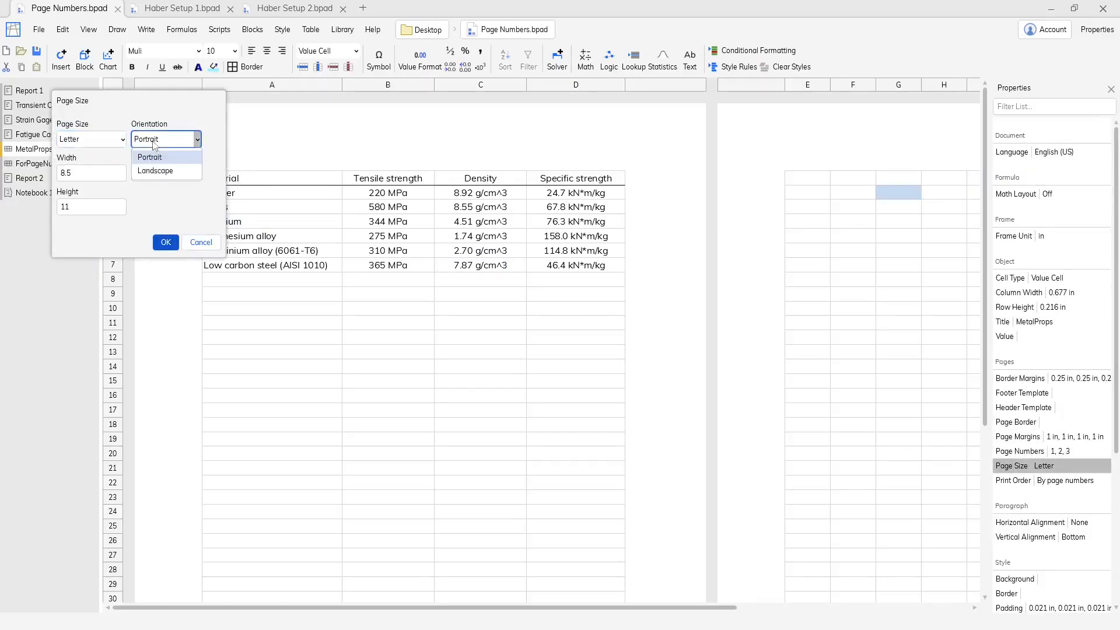
pyautogui.click(159, 171)
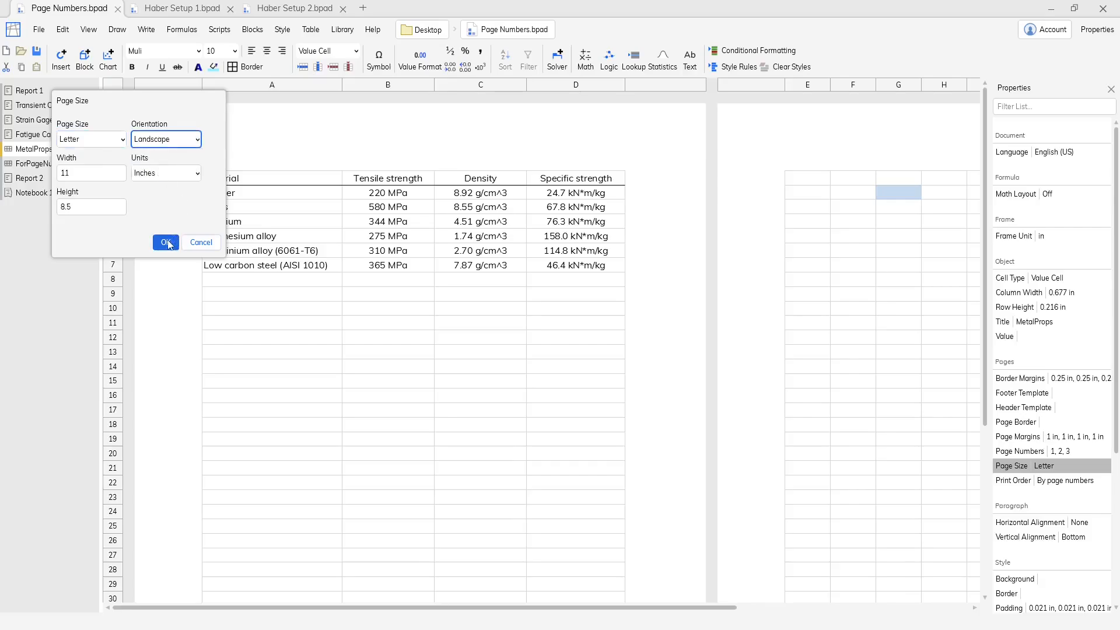
pyautogui.click(166, 241)
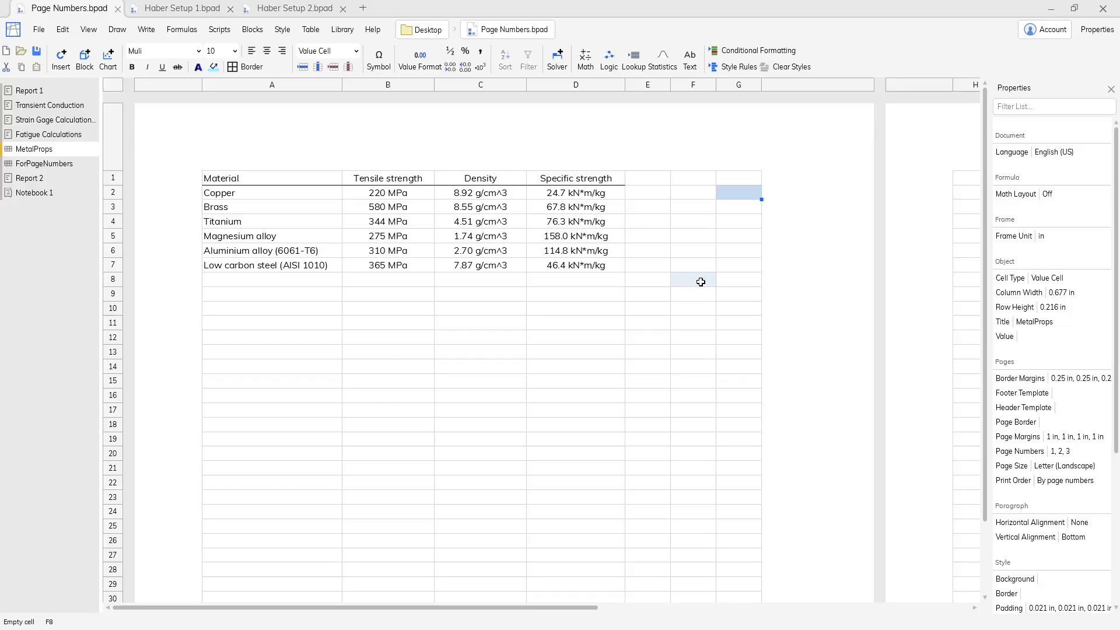
# Add the page number and page count, separated by a slash, to the right-hand header of the MetalProps frame.
pyautogui.click(140, 33)
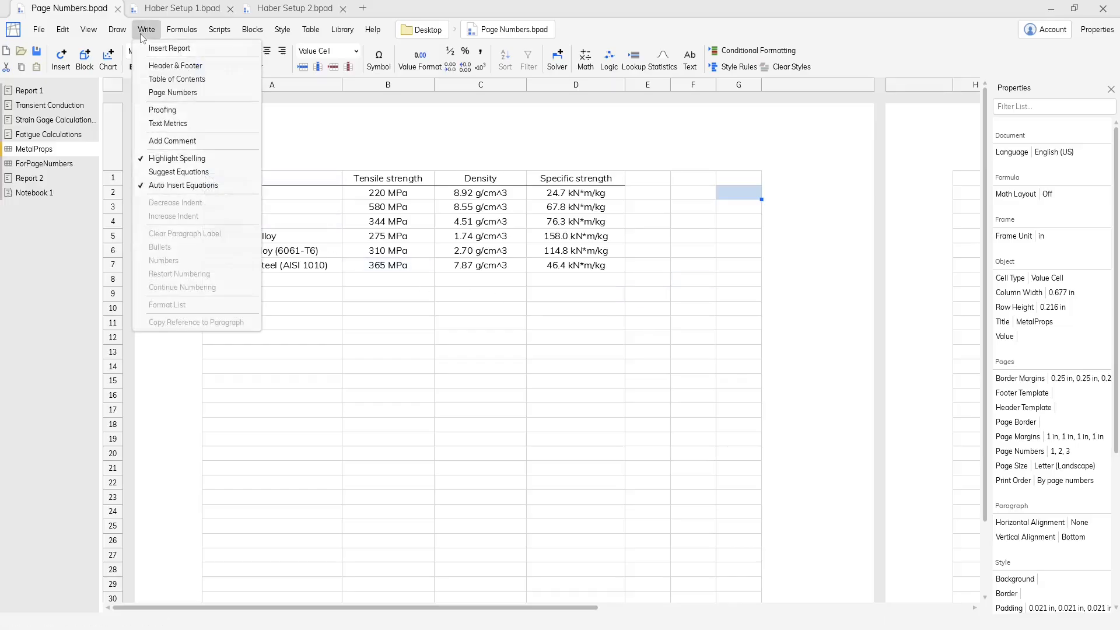
pyautogui.click(175, 66)
pyautogui.click(354, 219)
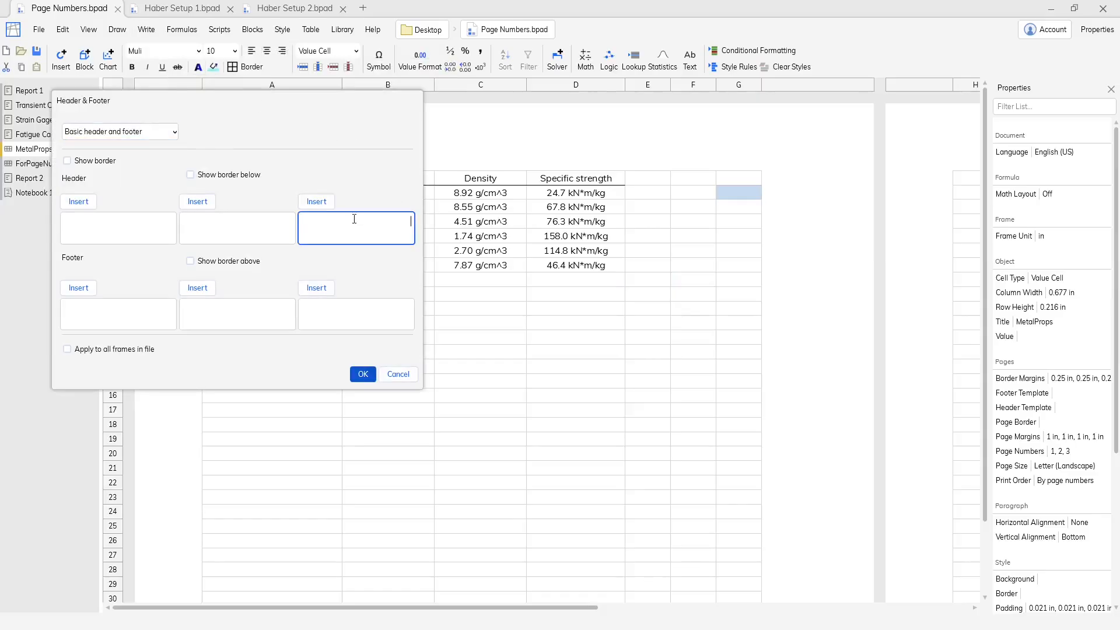
pyautogui.click(315, 201)
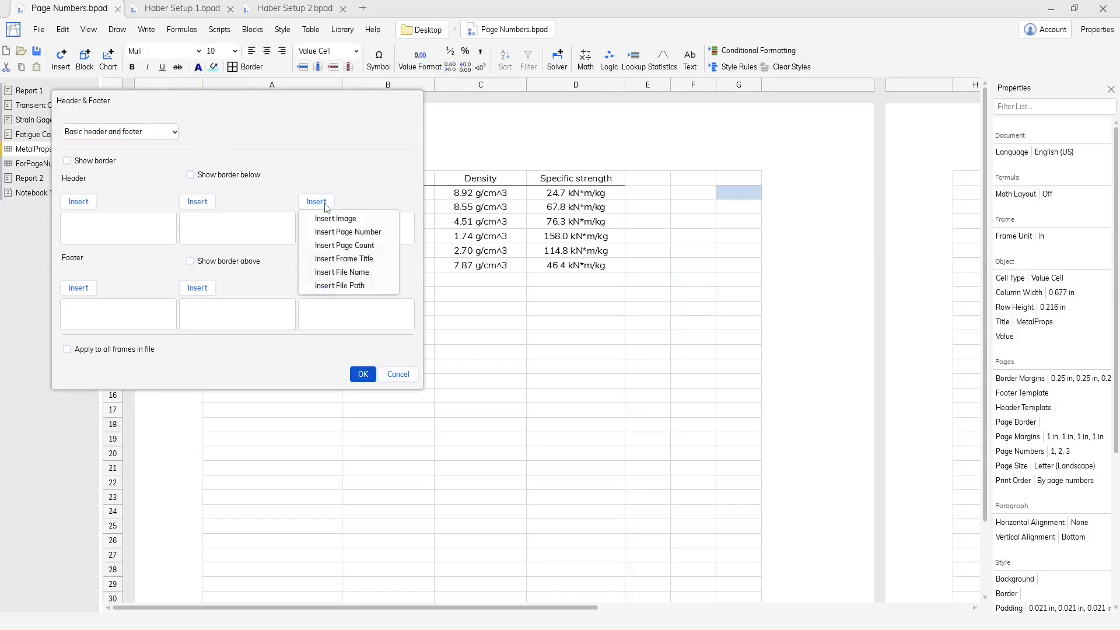
pyautogui.click(345, 236)
pyautogui.write('/')
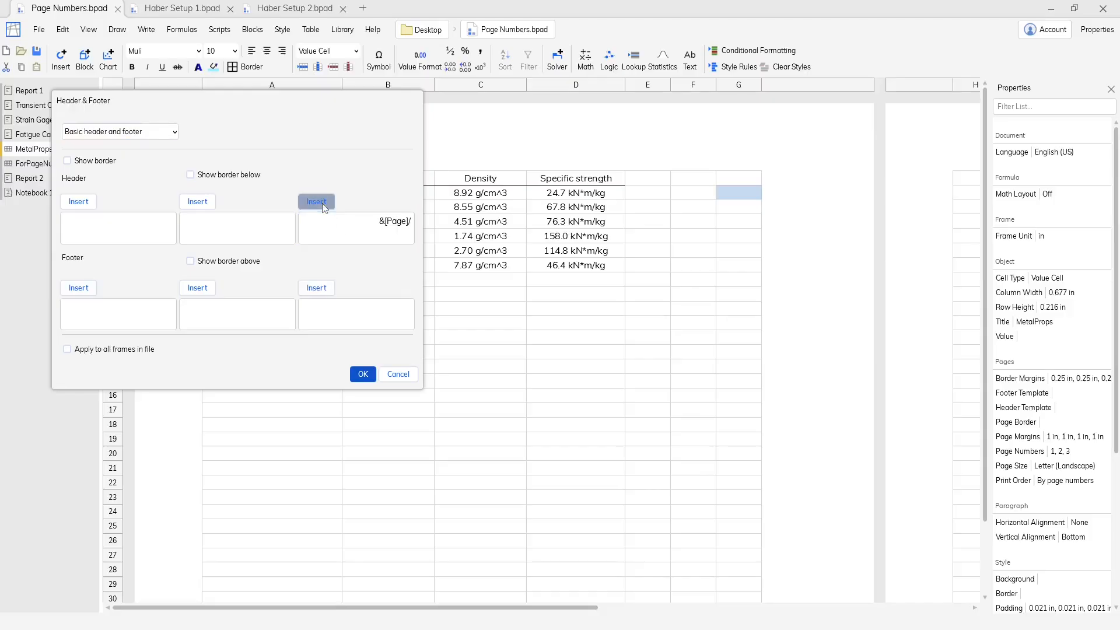
pyautogui.click(324, 208)
pyautogui.click(344, 243)
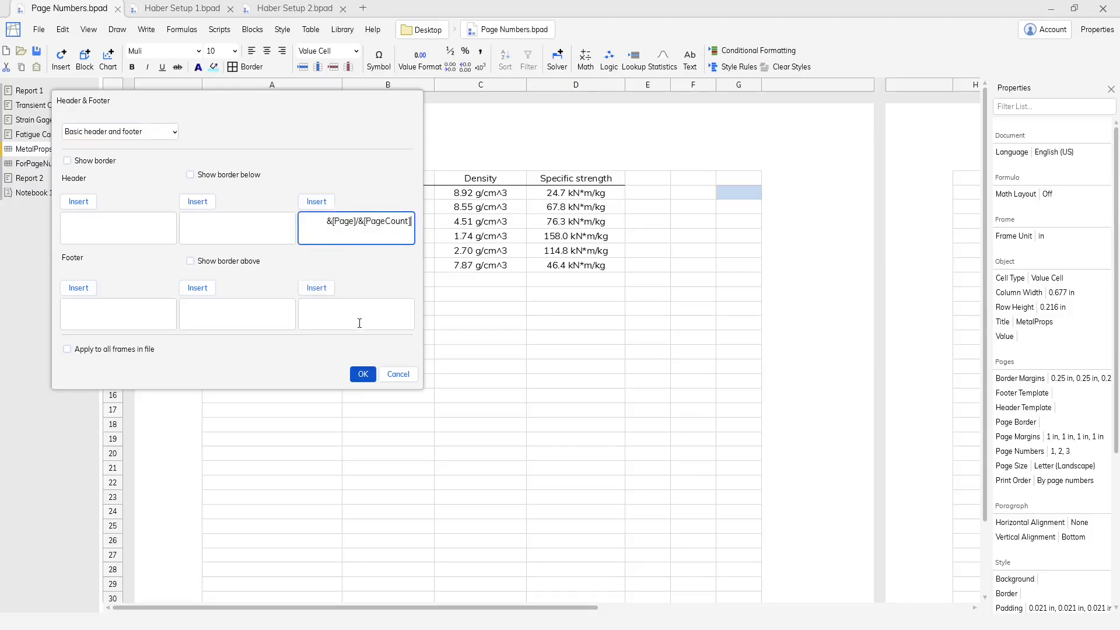
pyautogui.click(362, 375)
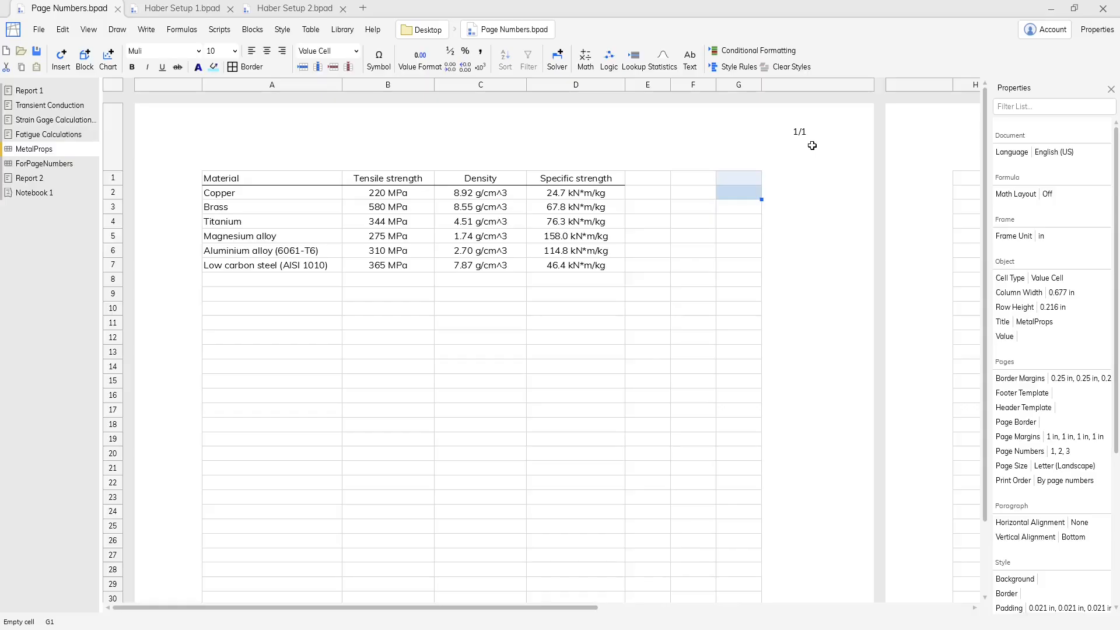
# Open the ForPageNumbers frame, turn off Collapse Margins to show its page layout, and close the Properties panel.
pyautogui.click(33, 165)
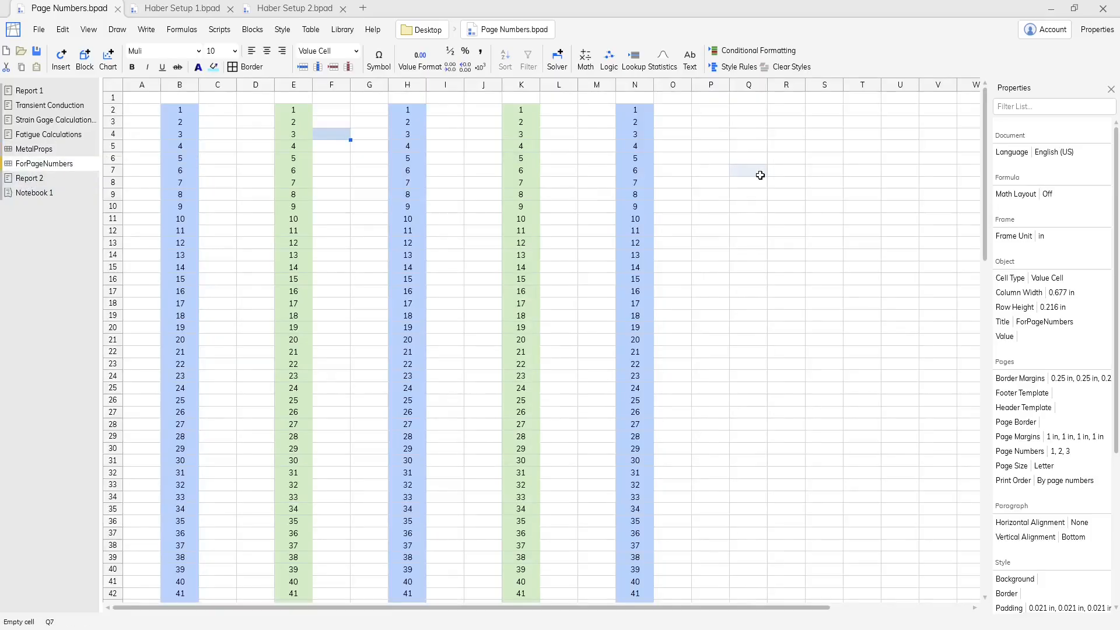
pyautogui.click(93, 33)
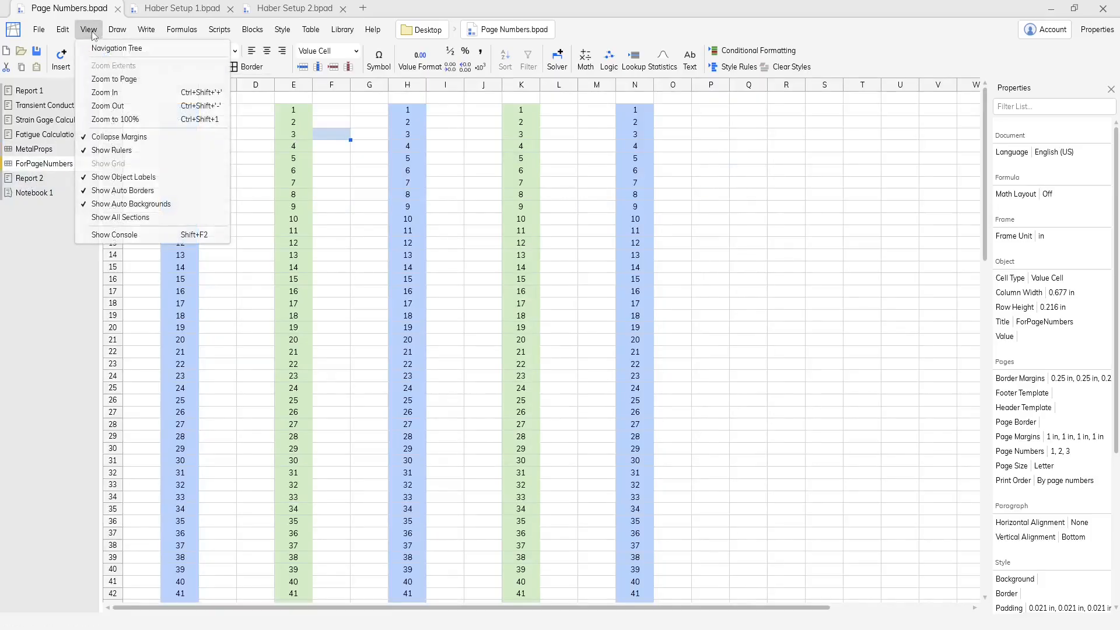
pyautogui.click(126, 138)
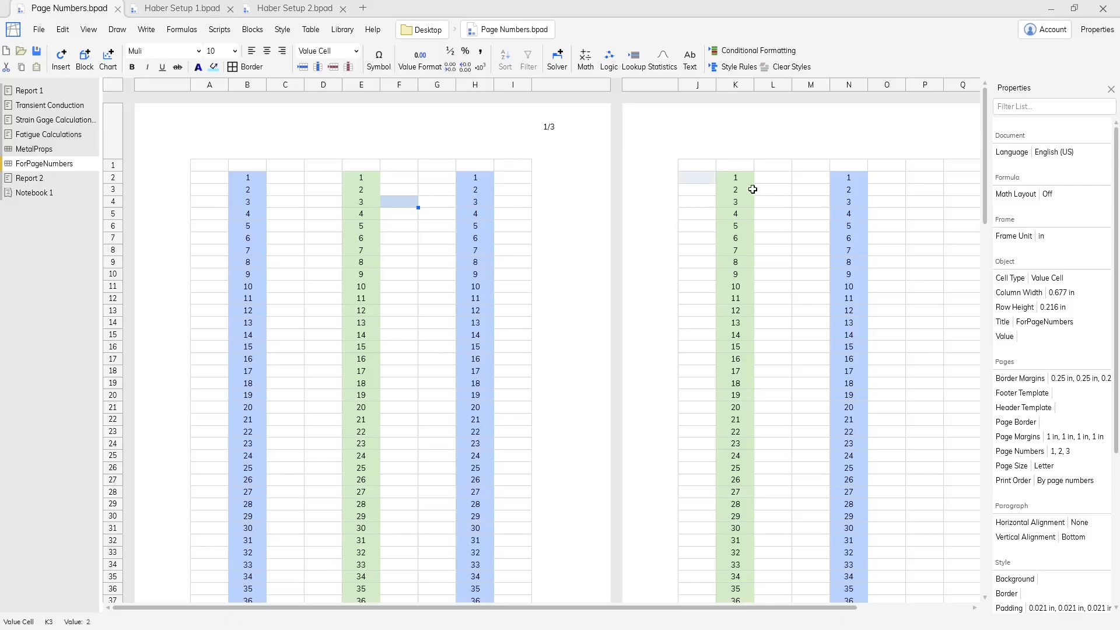
pyautogui.click(1111, 89)
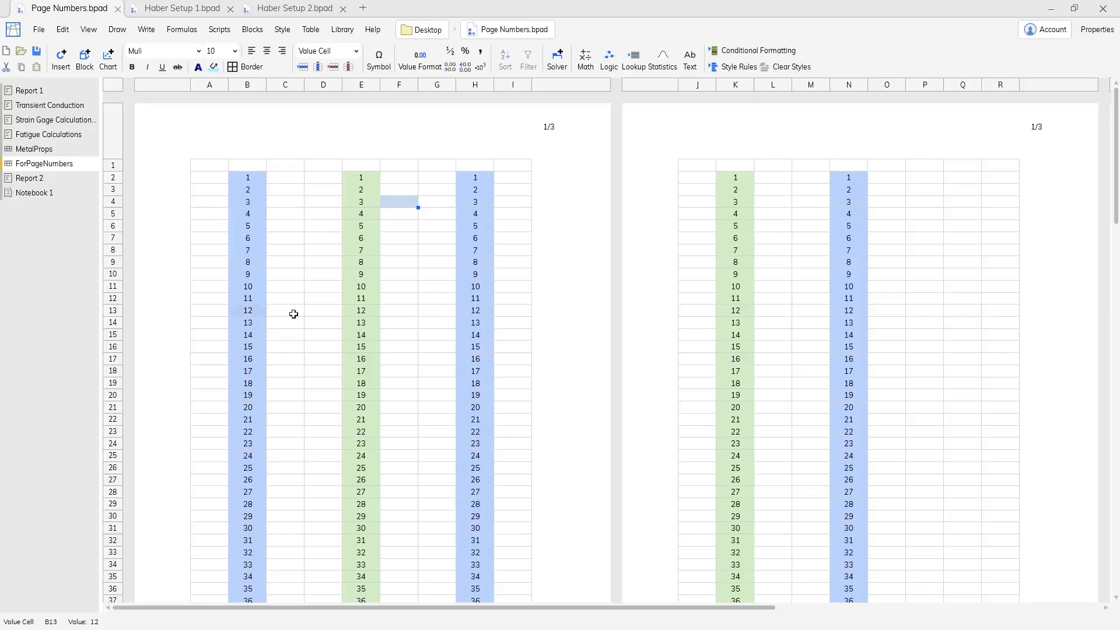
# Set the page numbering order of the ForPageNumbers frame to Down, then over.
pyautogui.scroll(-3, 360, 331)
pyautogui.scroll(-10, 361, 331)
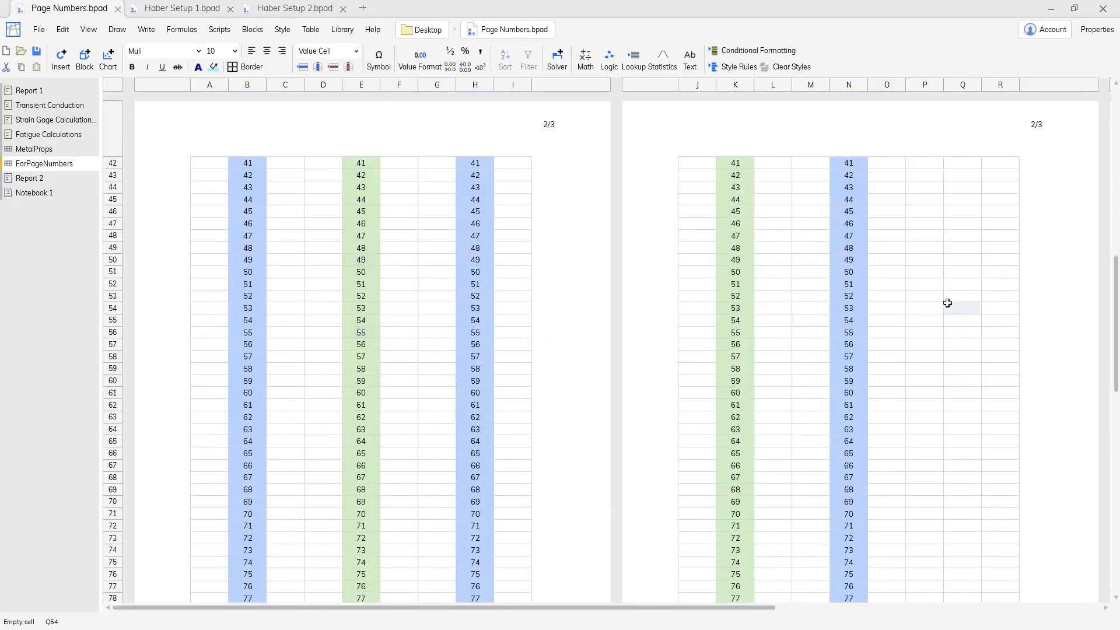
pyautogui.scroll(-10, 387, 333)
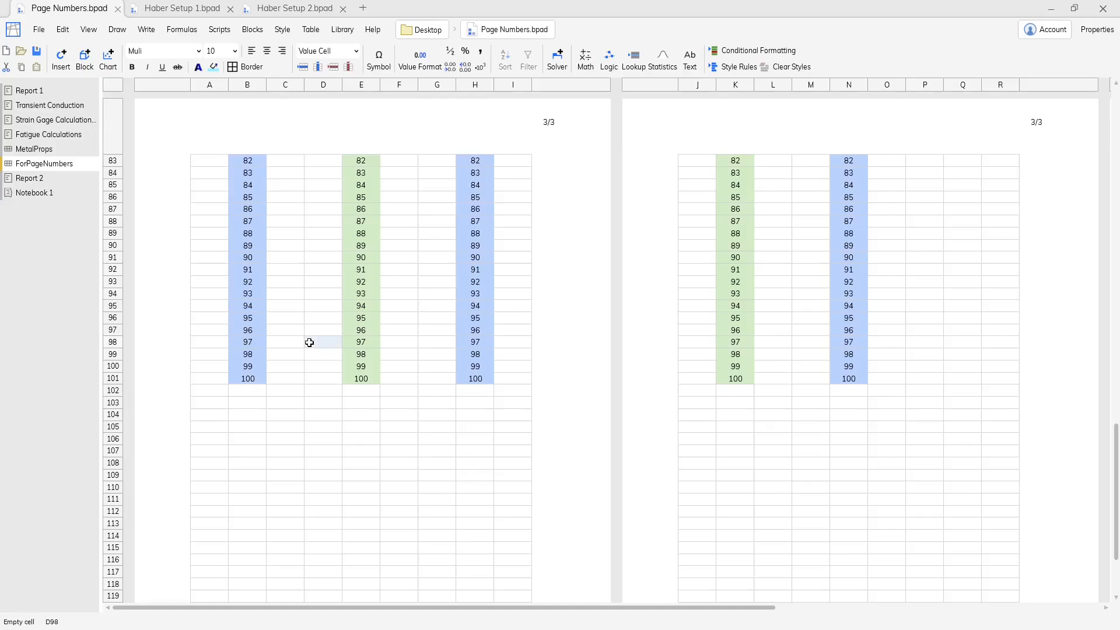
pyautogui.click(146, 29)
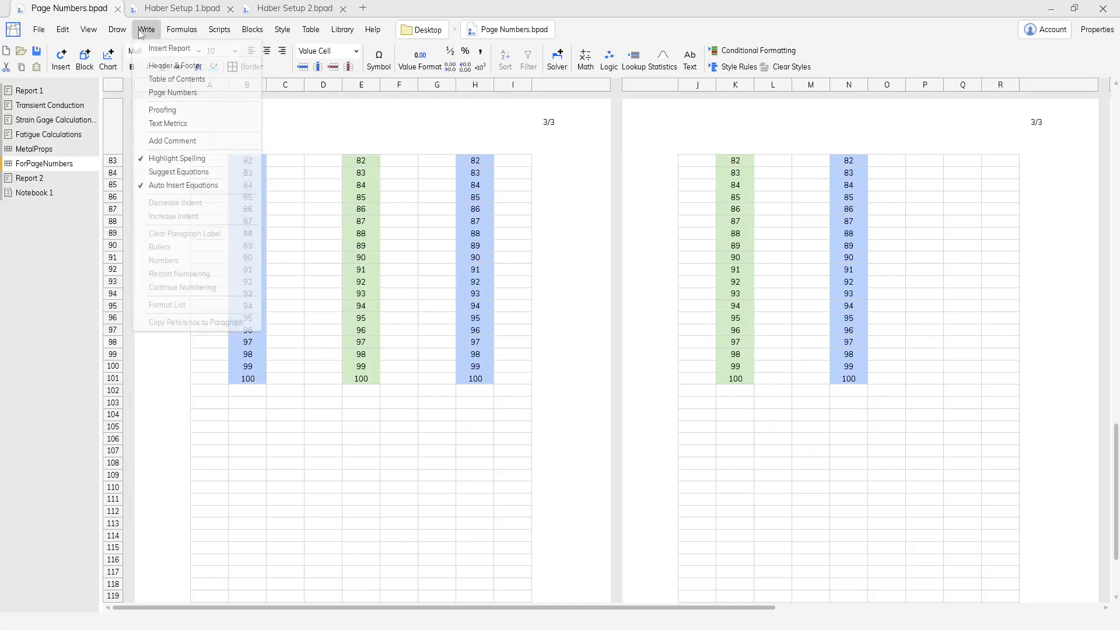
pyautogui.click(155, 94)
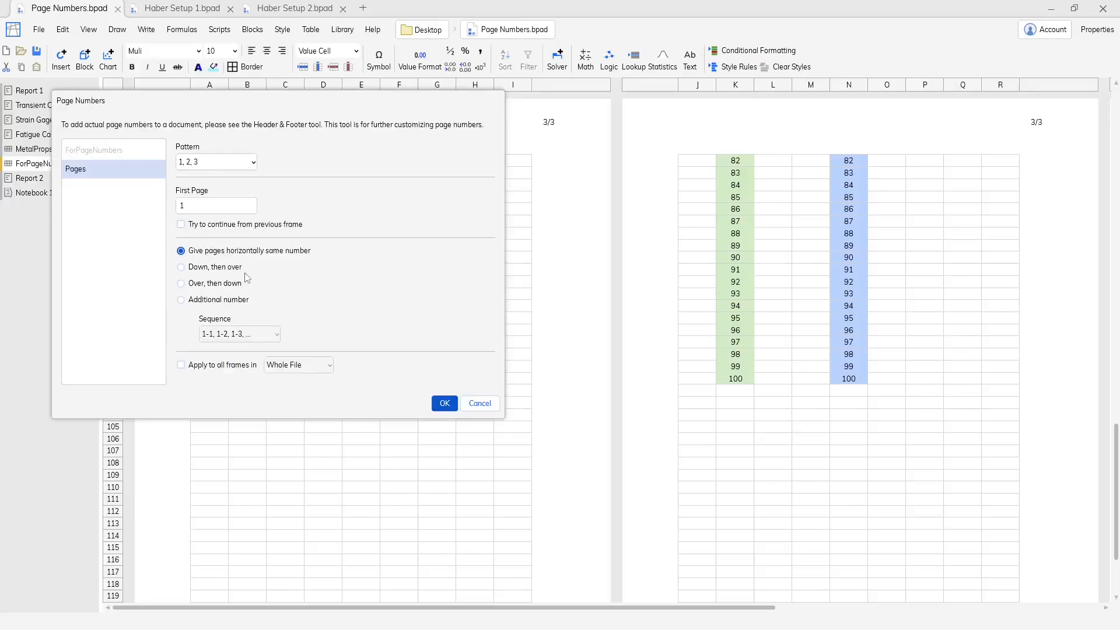
pyautogui.click(229, 270)
pyautogui.click(443, 402)
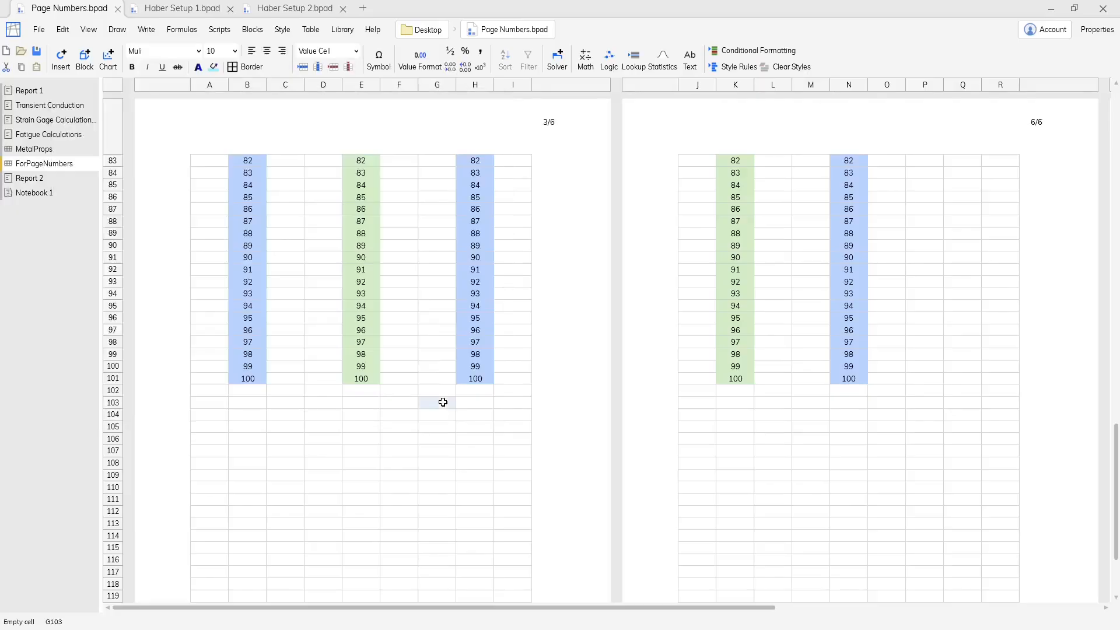
# Change the page numbering order of ForPageNumbers to Over, then down.
pyautogui.scroll(20, 443, 402)
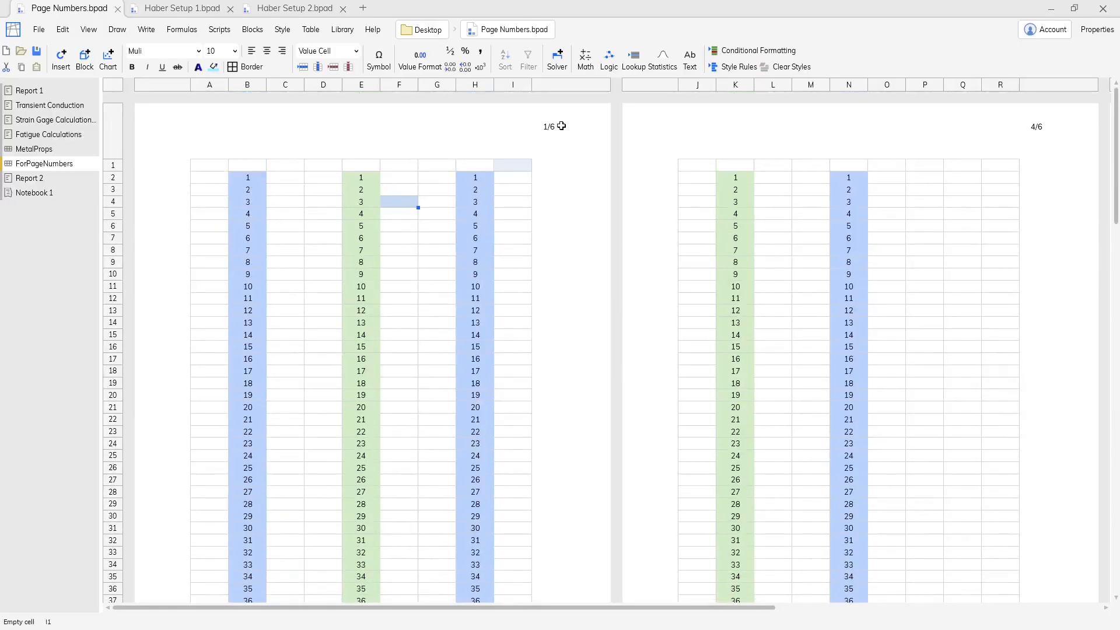
pyautogui.scroll(-14, 544, 132)
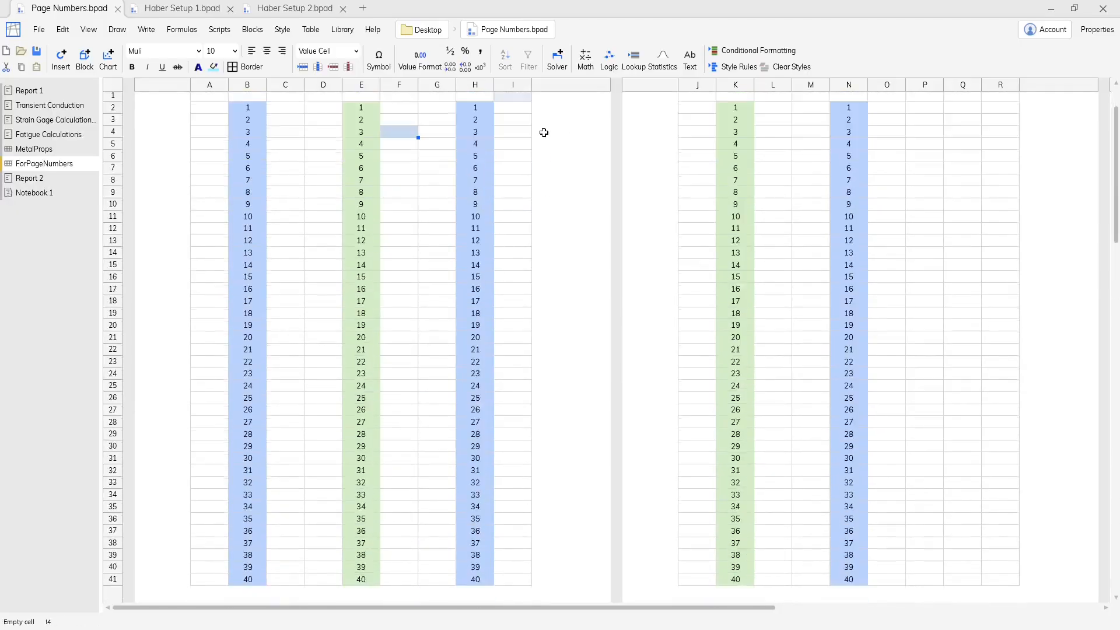
pyautogui.scroll(-10, 544, 132)
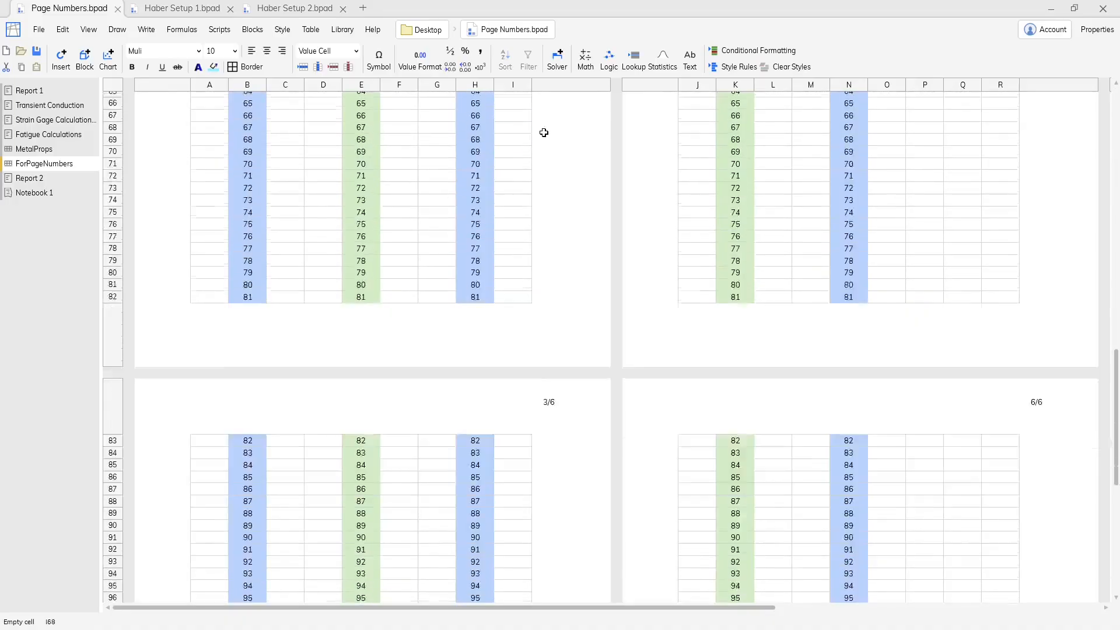
pyautogui.scroll(20, 991, 226)
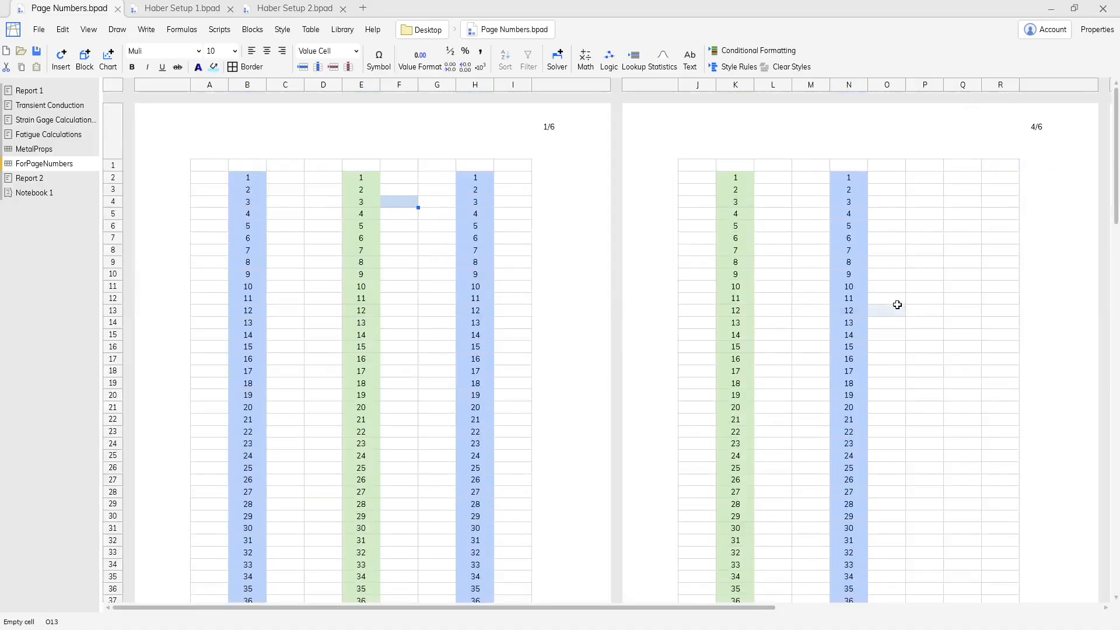
pyautogui.click(147, 30)
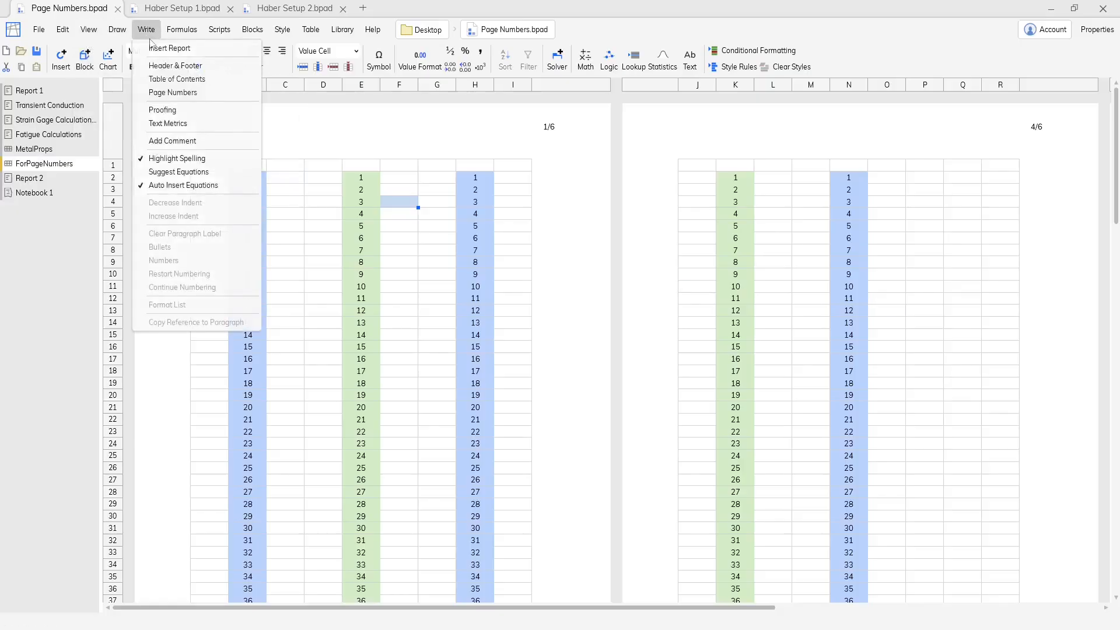
pyautogui.click(173, 92)
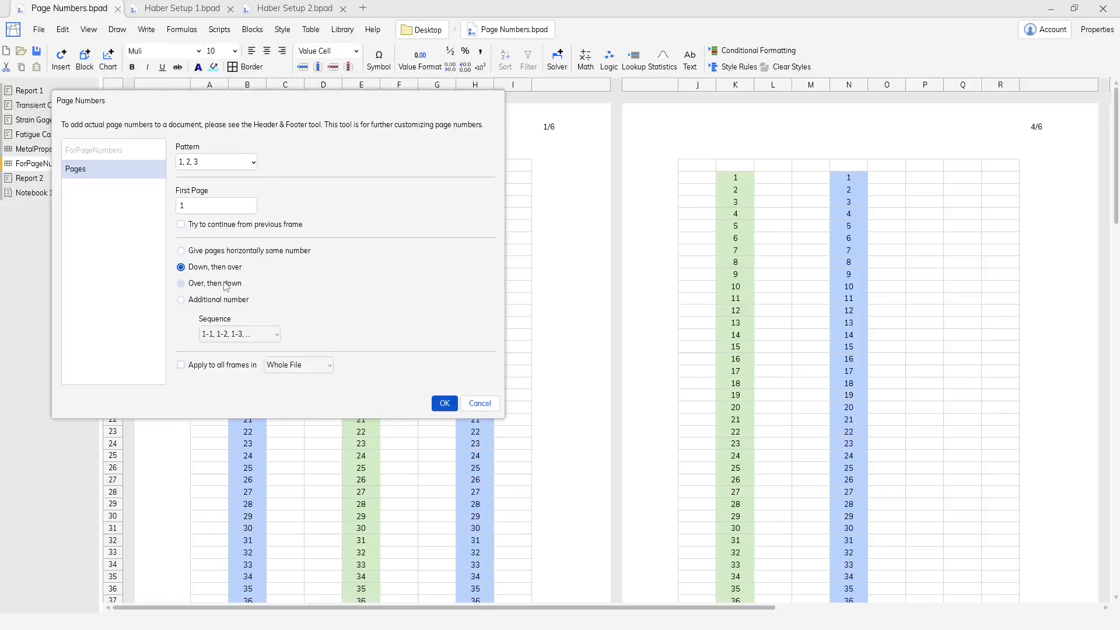
pyautogui.click(226, 285)
pyautogui.click(444, 401)
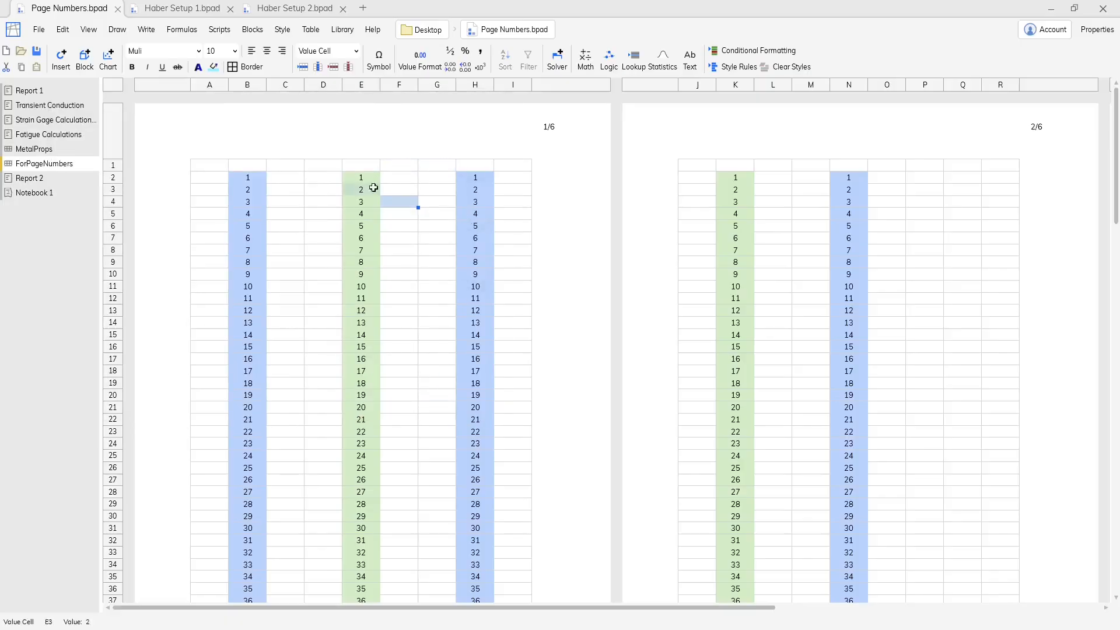
# Copy the cell range B95:F102 and paste it at B129 on the empty page below.
pyautogui.scroll(-10, 892, 228)
pyautogui.scroll(-6, 956, 389)
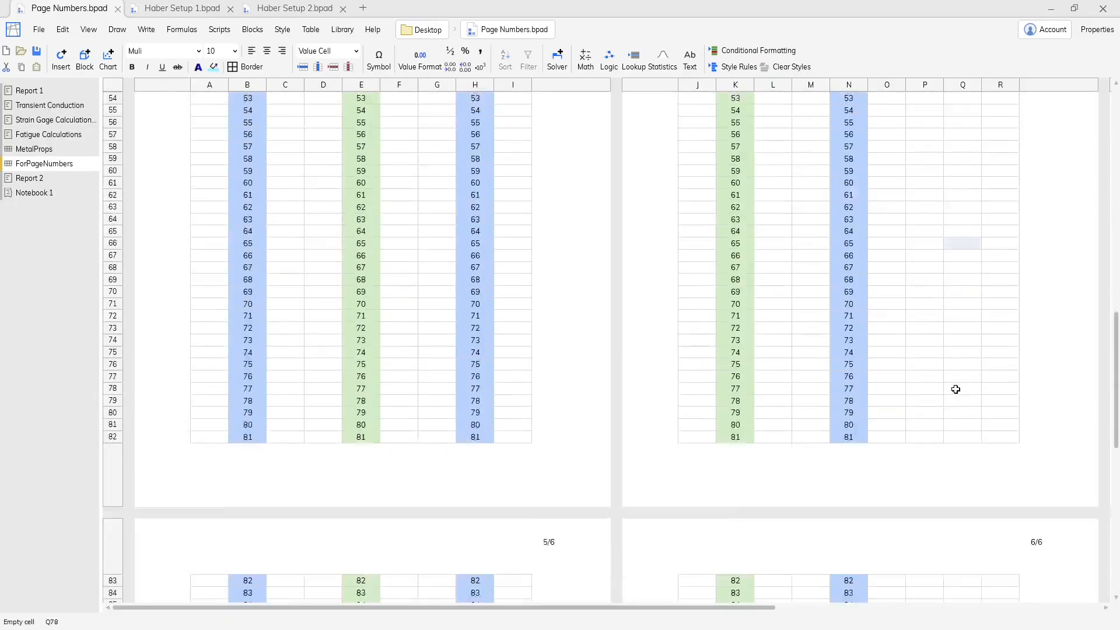
pyautogui.scroll(-5, 955, 389)
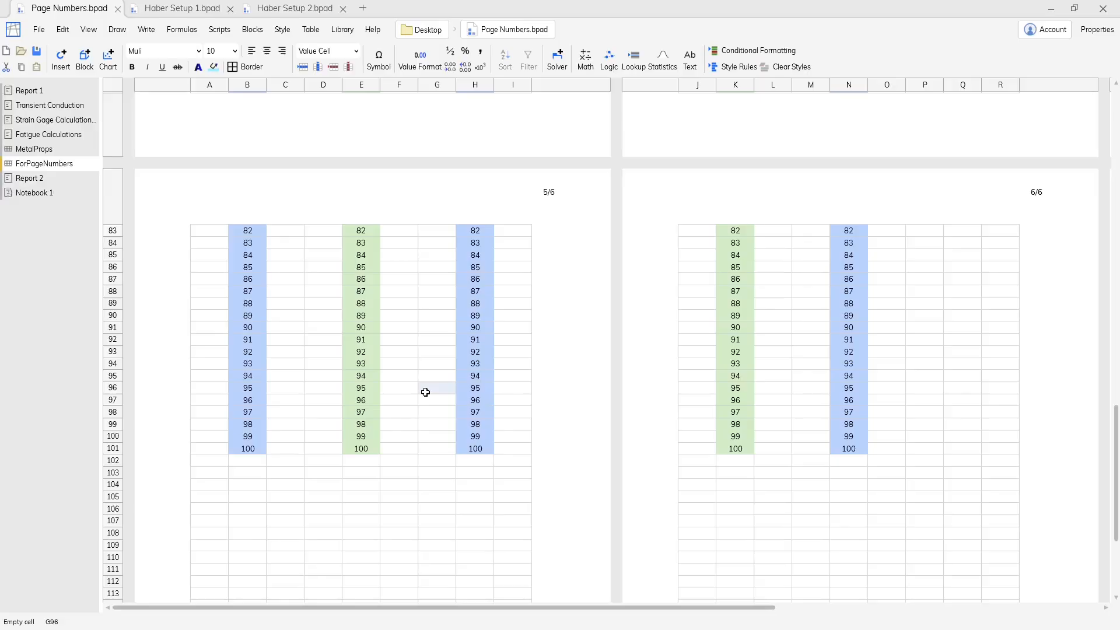
pyautogui.moveTo(233, 373); pyautogui.dragTo(377, 443)
pyautogui.scroll(-10, 376, 442)
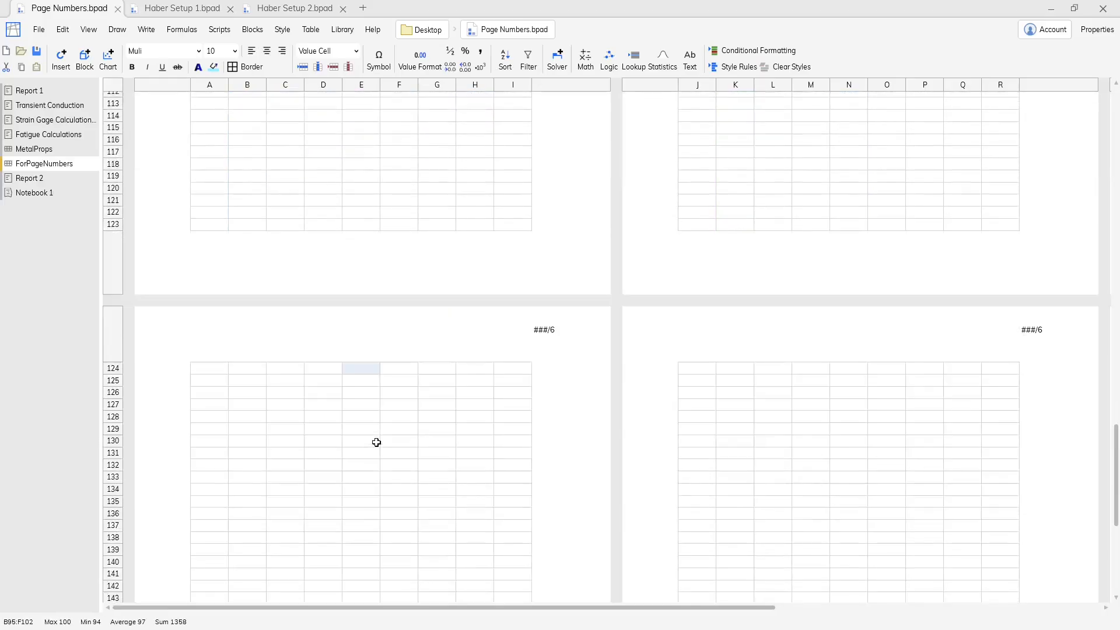
pyautogui.click(263, 284)
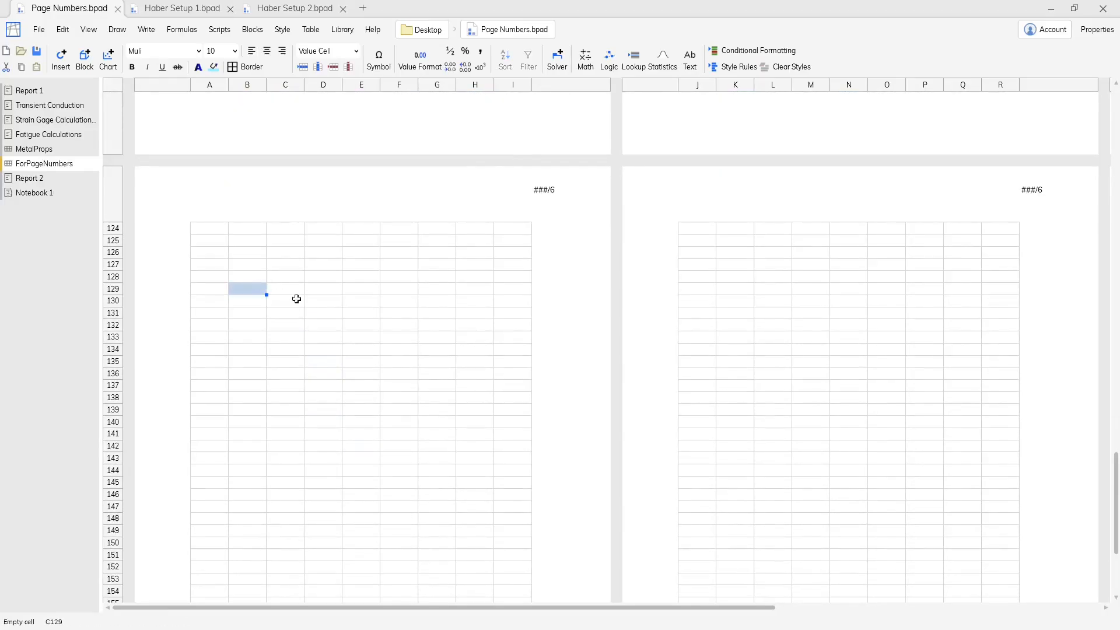
pyautogui.hotkey('ctrl', 'v')
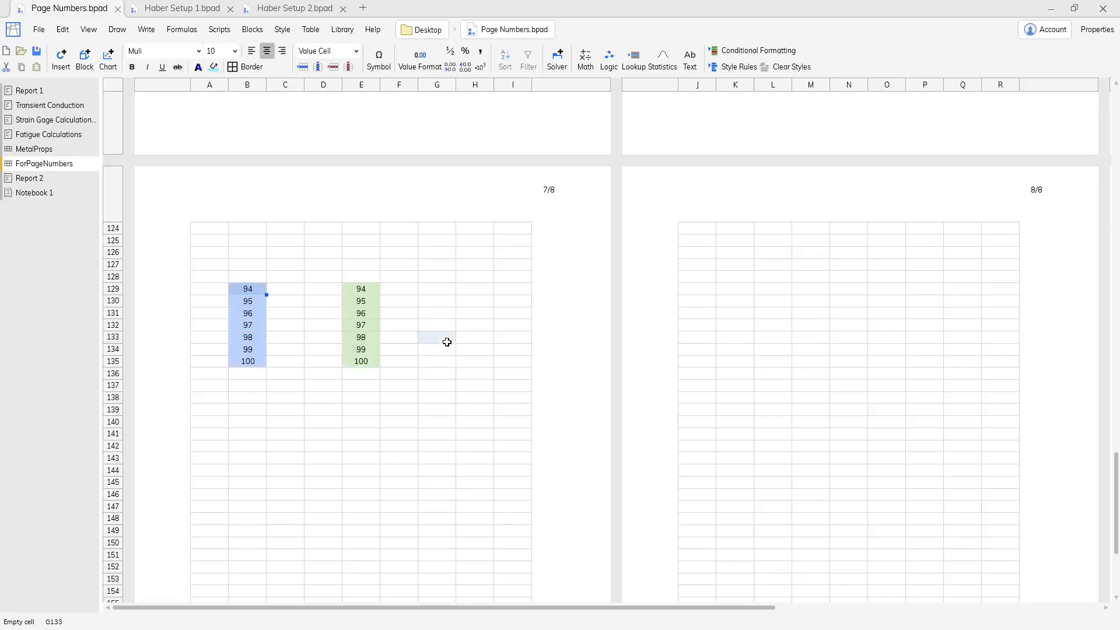
# Paste the copied cells again at T4, on the empty page beyond column R.
pyautogui.scroll(10, 447, 342)
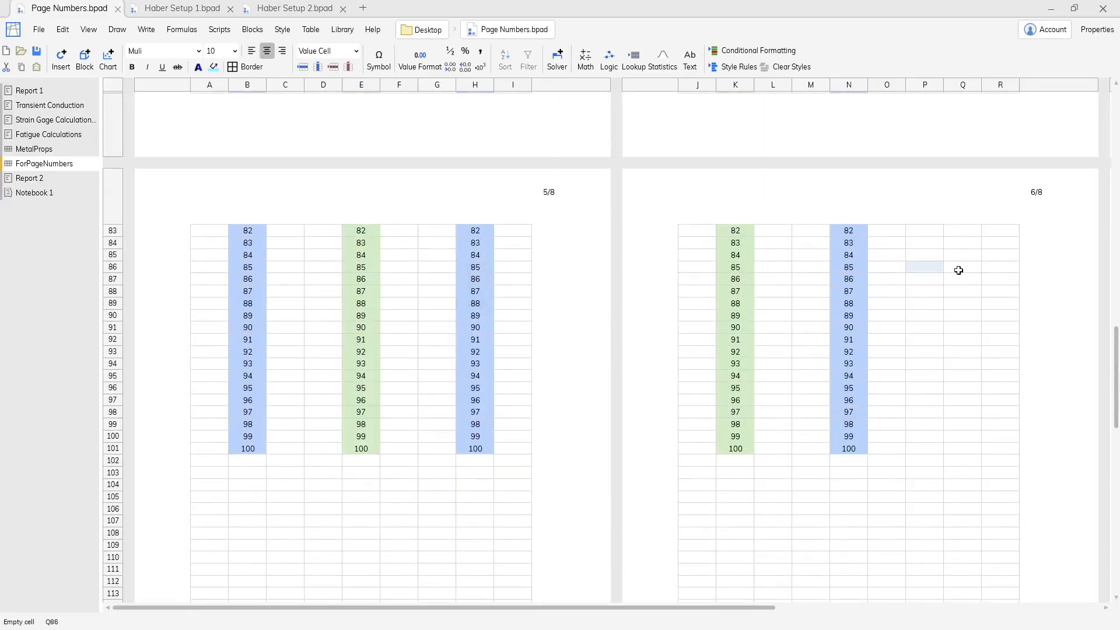
pyautogui.scroll(-10, 785, 333)
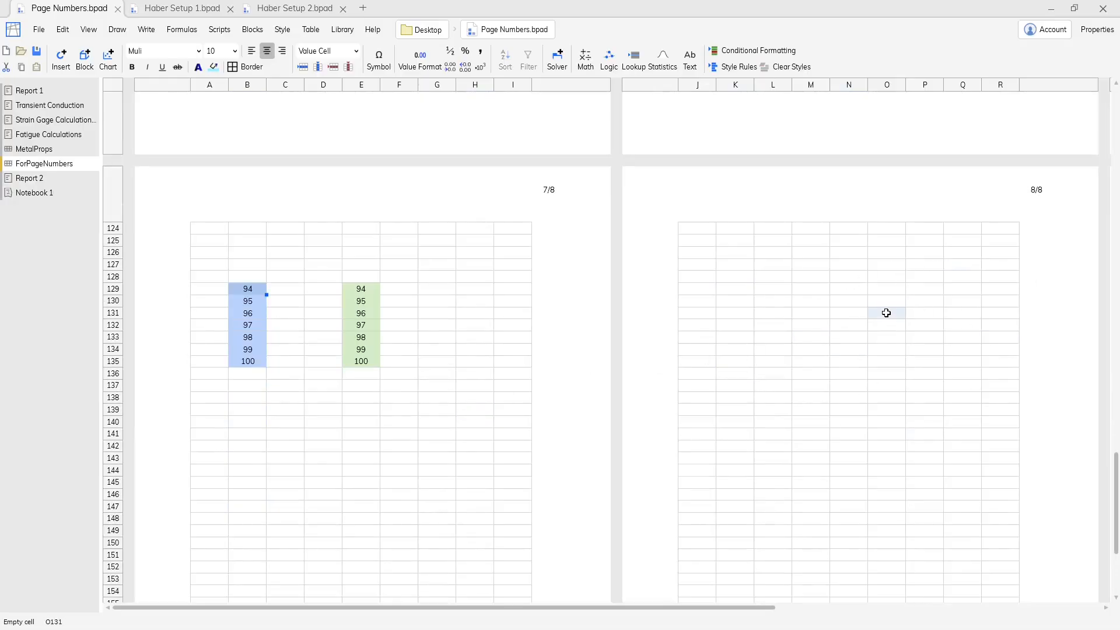
pyautogui.scroll(-3, 886, 313)
pyautogui.scroll(3, 885, 313)
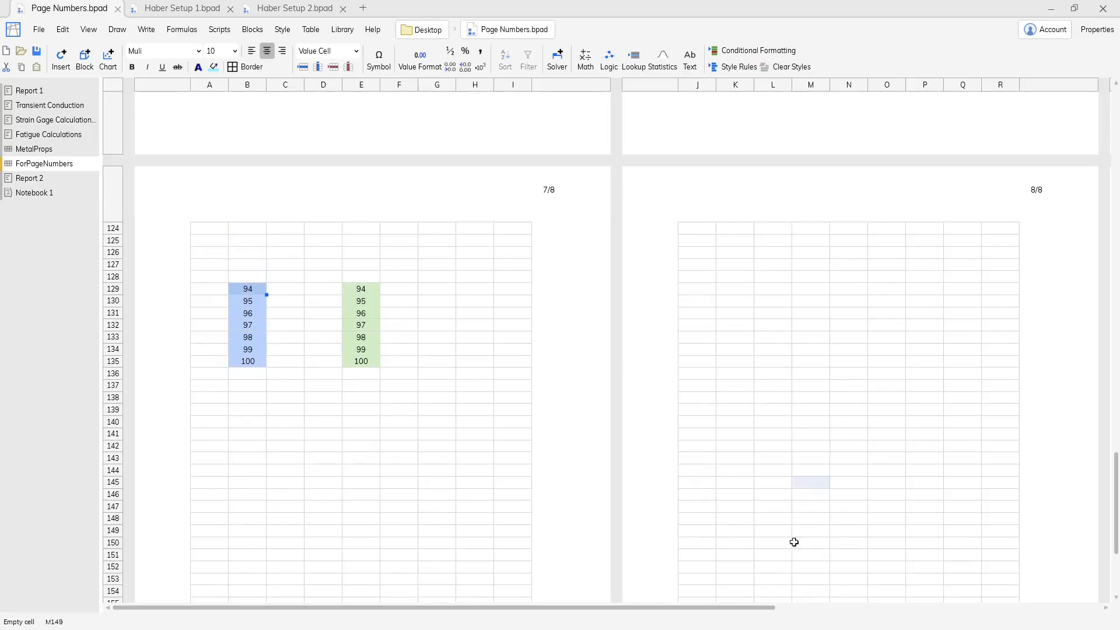
pyautogui.moveTo(752, 607); pyautogui.dragTo(1042, 596)
pyautogui.scroll(20, 841, 297)
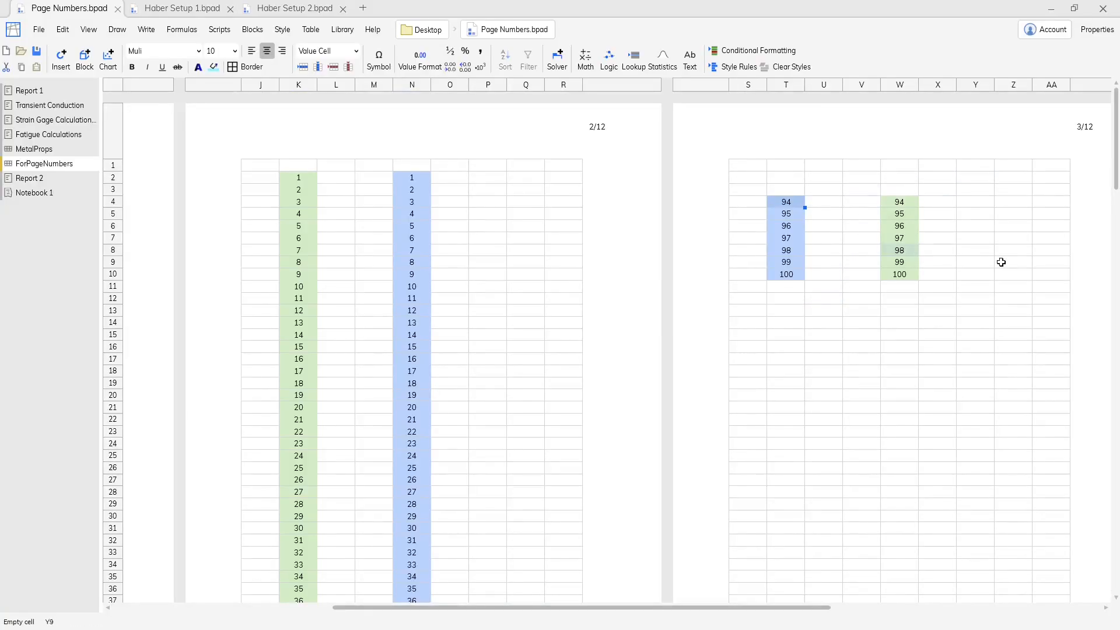
# Examine the header page numbers on the ForPageNumbers pages from the first row of pages down to row 124.
pyautogui.scroll(-20, 988, 241)
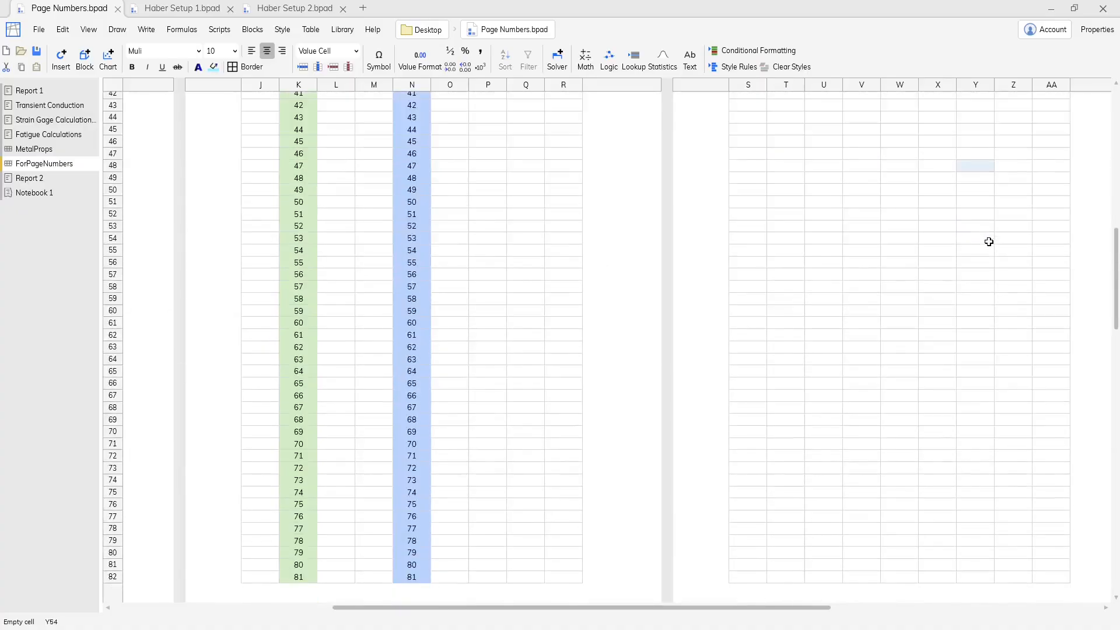
pyautogui.scroll(-18, 988, 241)
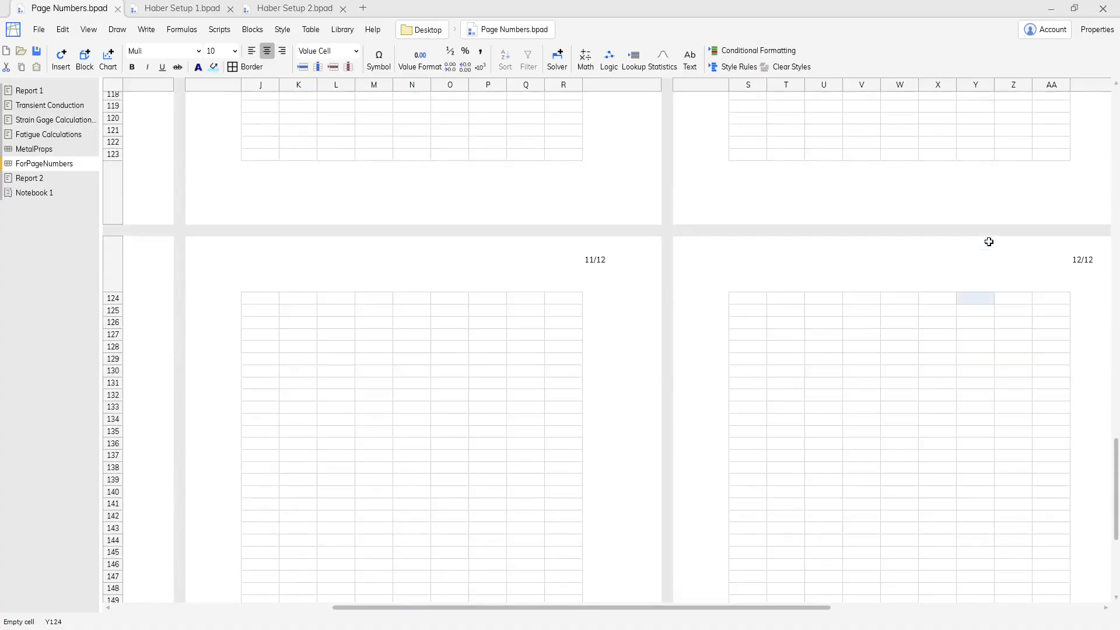
pyautogui.scroll(5, 927, 294)
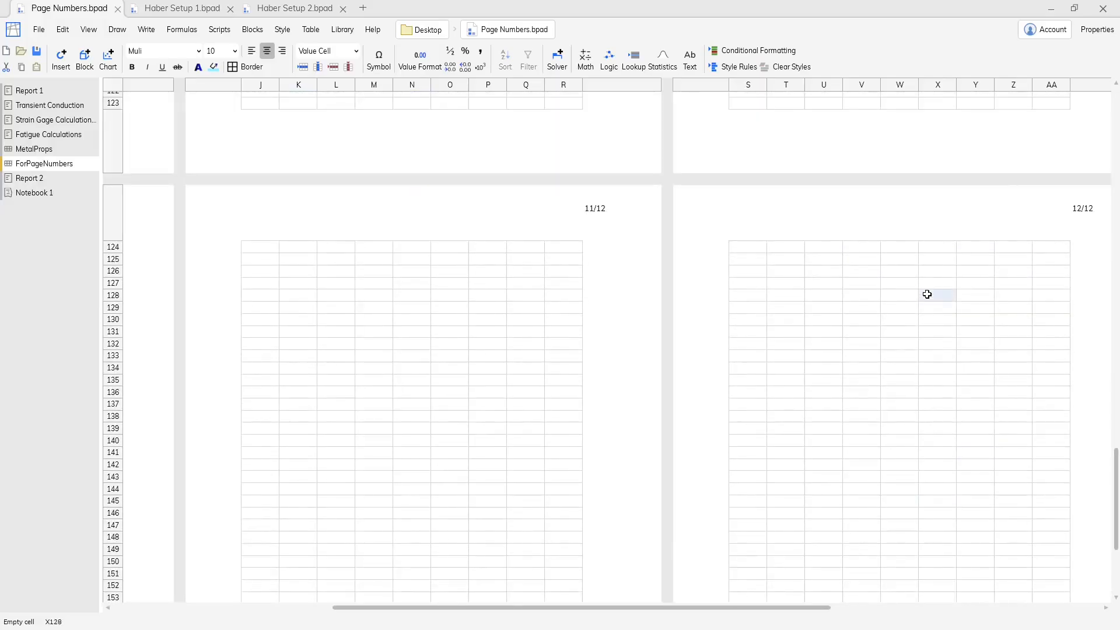
pyautogui.scroll(10, 875, 365)
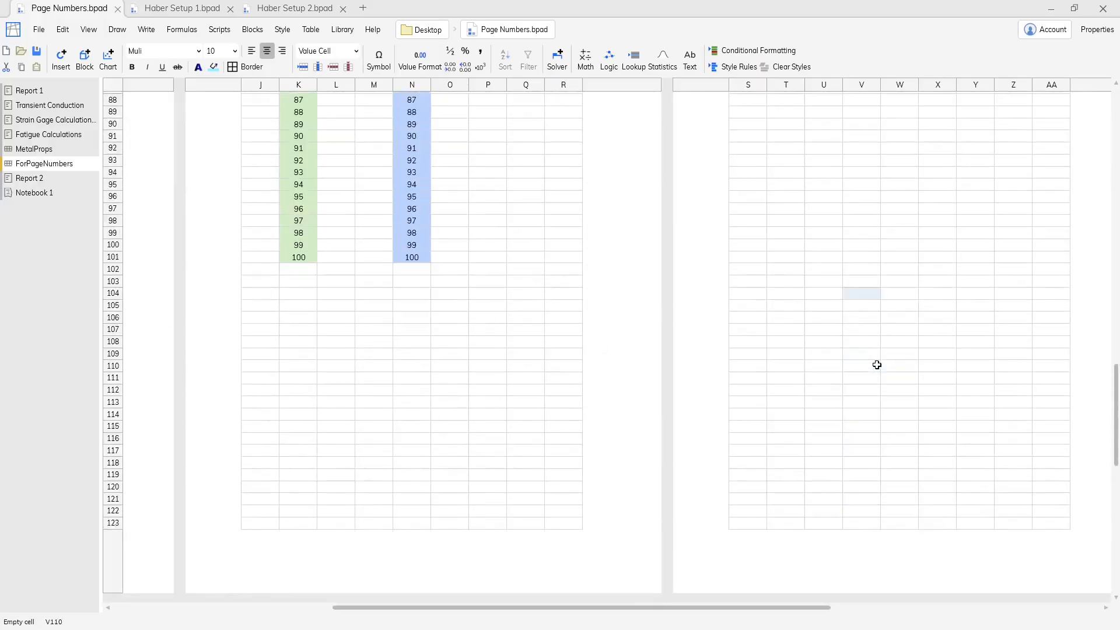
# Paste the copied cells at AC168, on the empty page beyond column AA.
pyautogui.scroll(-20, 877, 365)
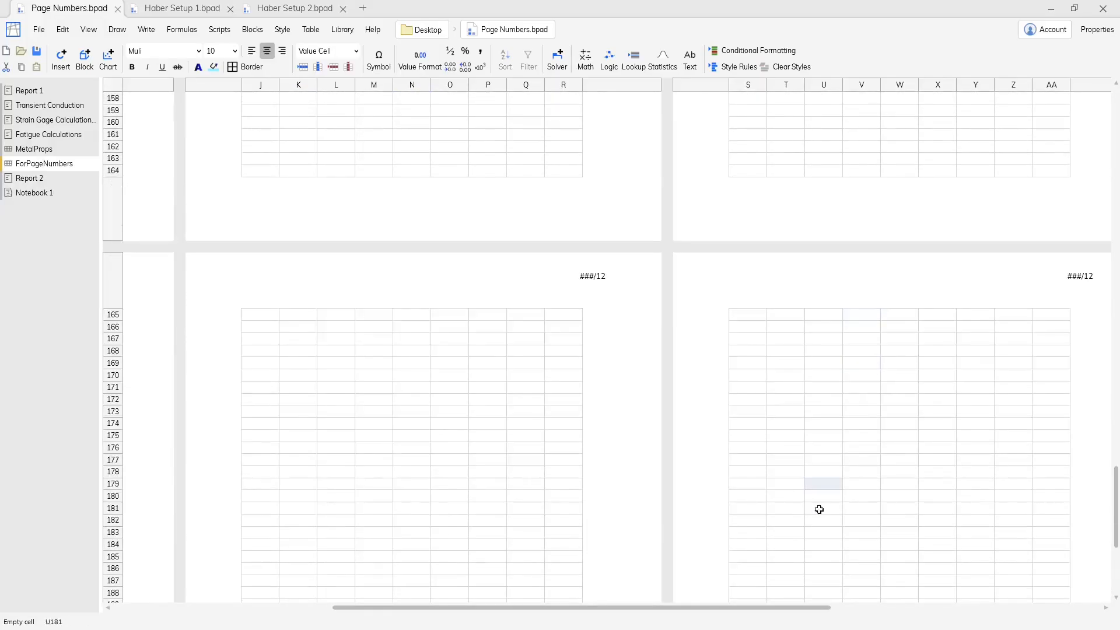
pyautogui.moveTo(768, 607); pyautogui.dragTo(1026, 577)
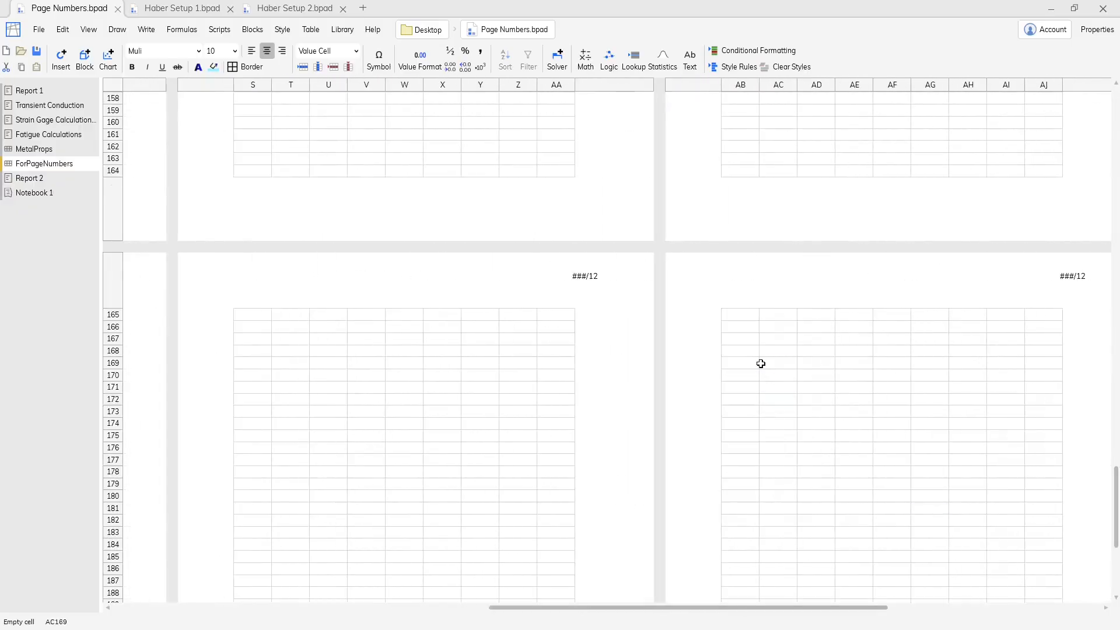
pyautogui.click(780, 349)
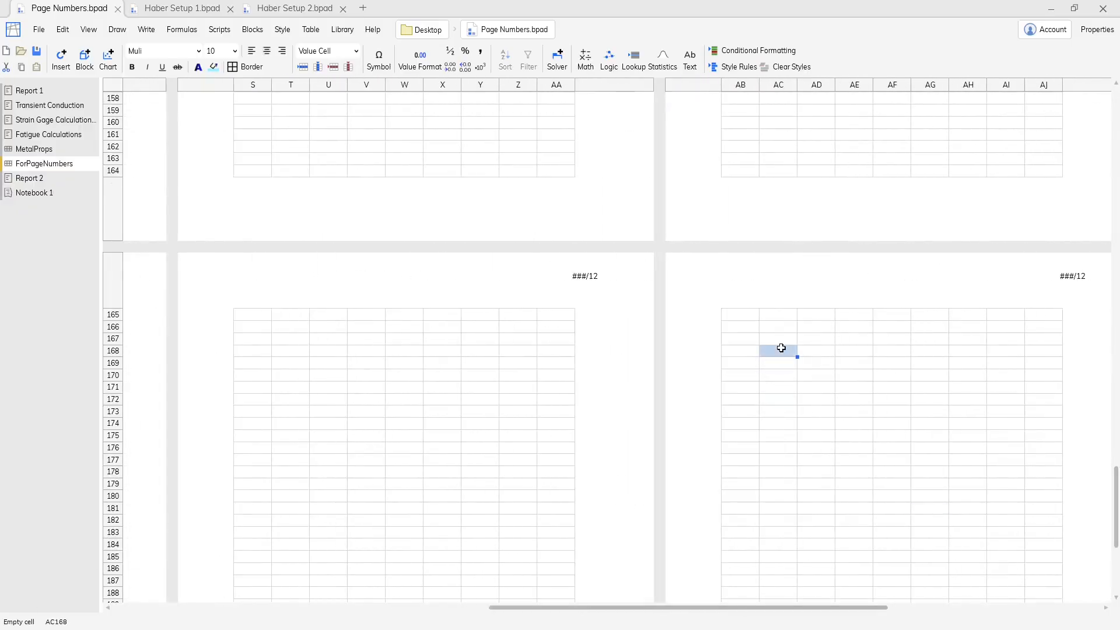
pyautogui.hotkey('ctrl', 'v')
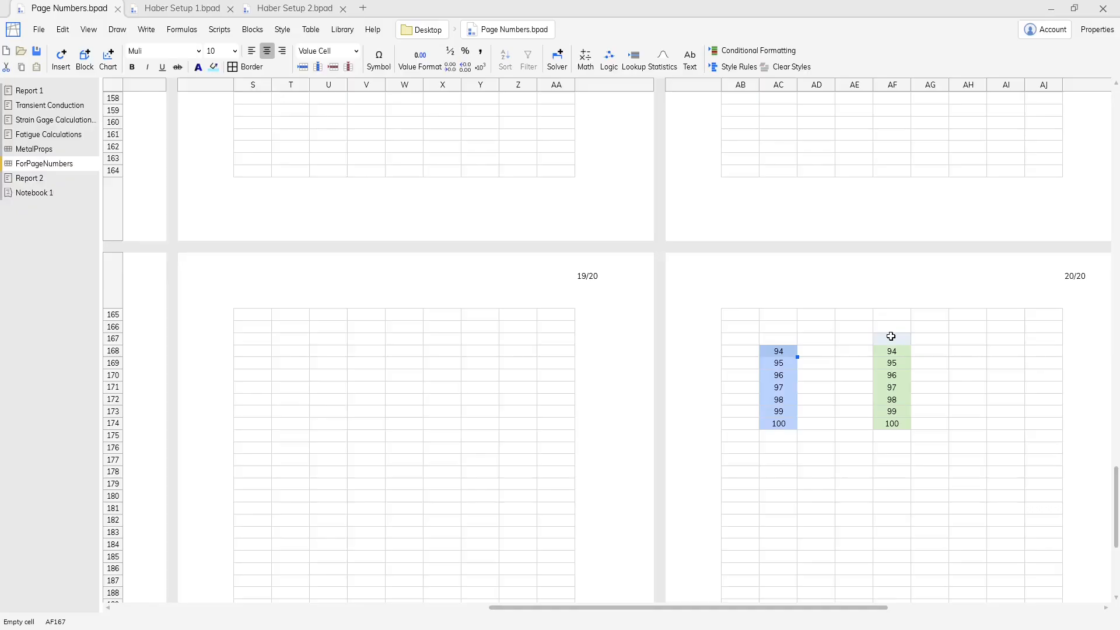
# Set the page numbering of Report 2 to try to continue from the previous frame.
pyautogui.click(12, 180)
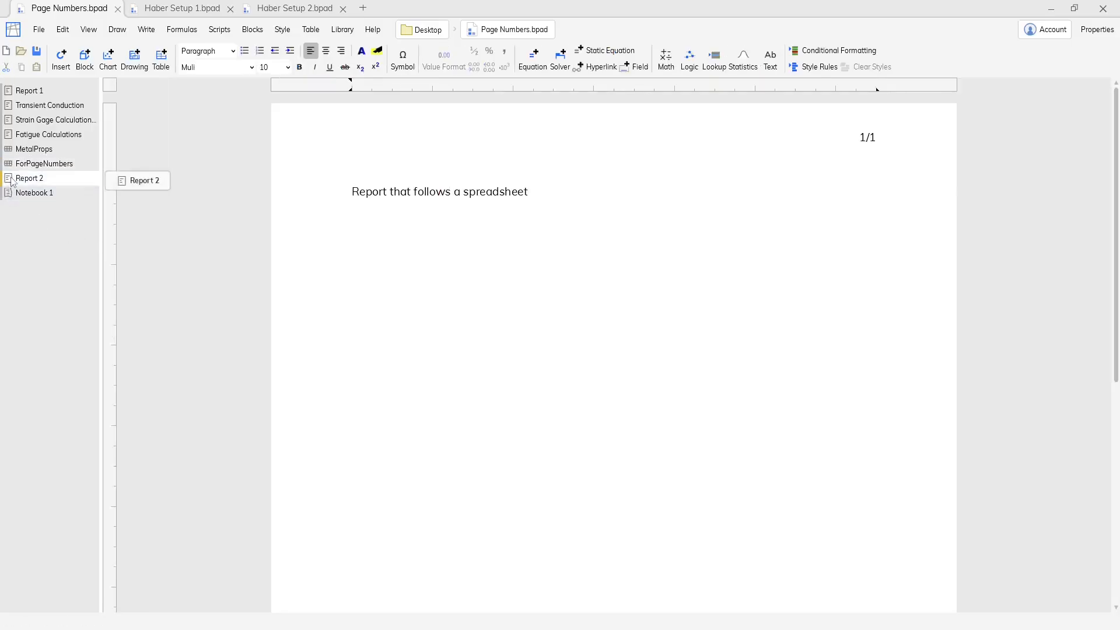
pyautogui.click(146, 30)
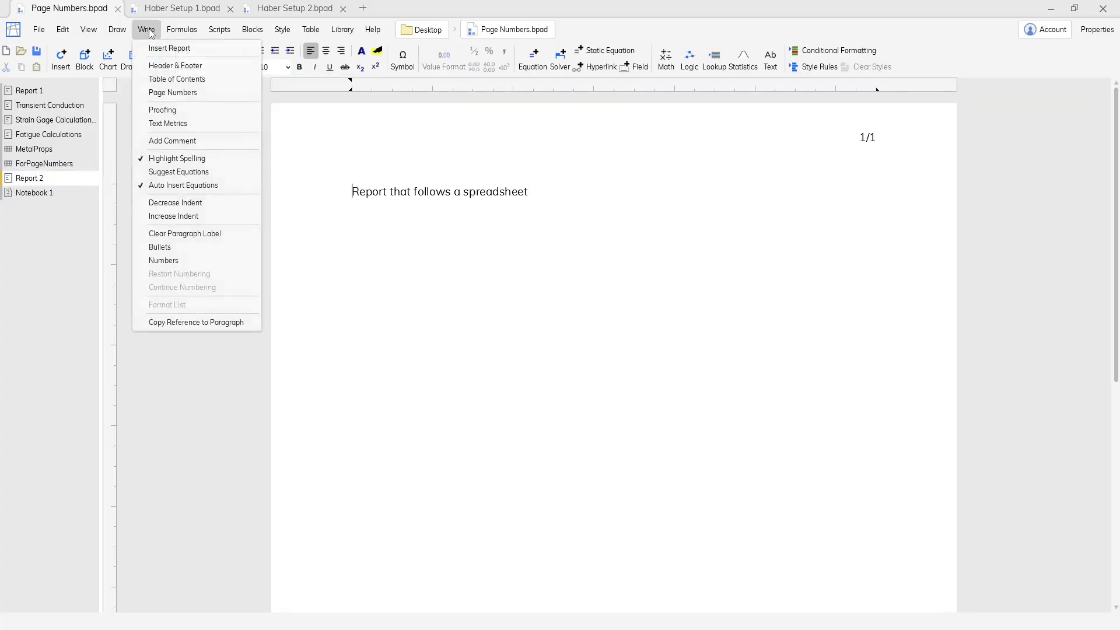
pyautogui.click(171, 93)
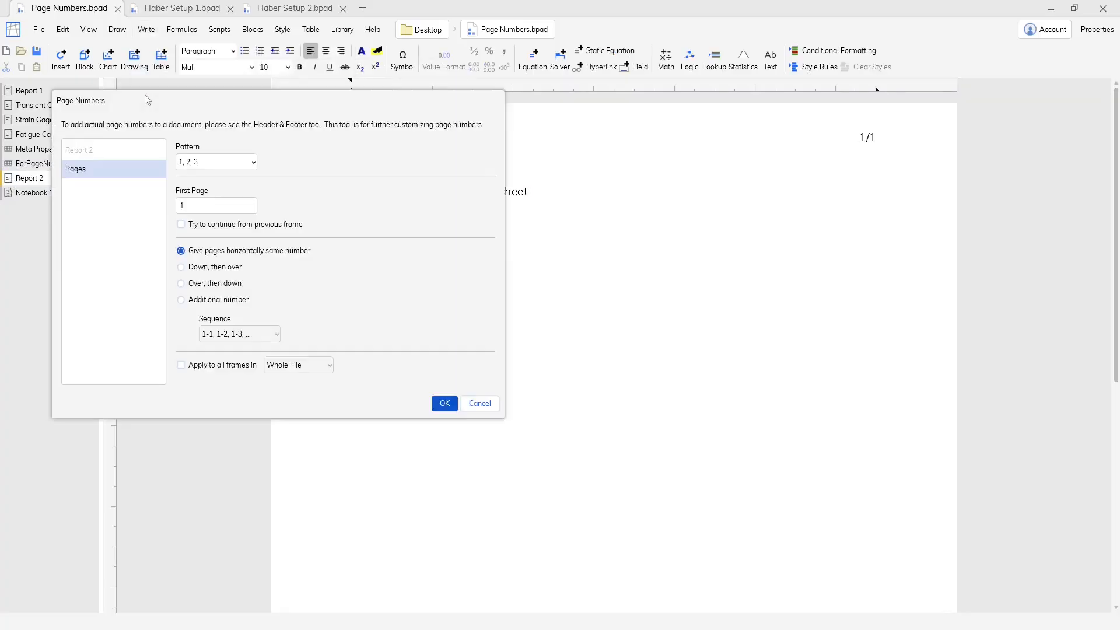
pyautogui.click(225, 225)
pyautogui.click(444, 403)
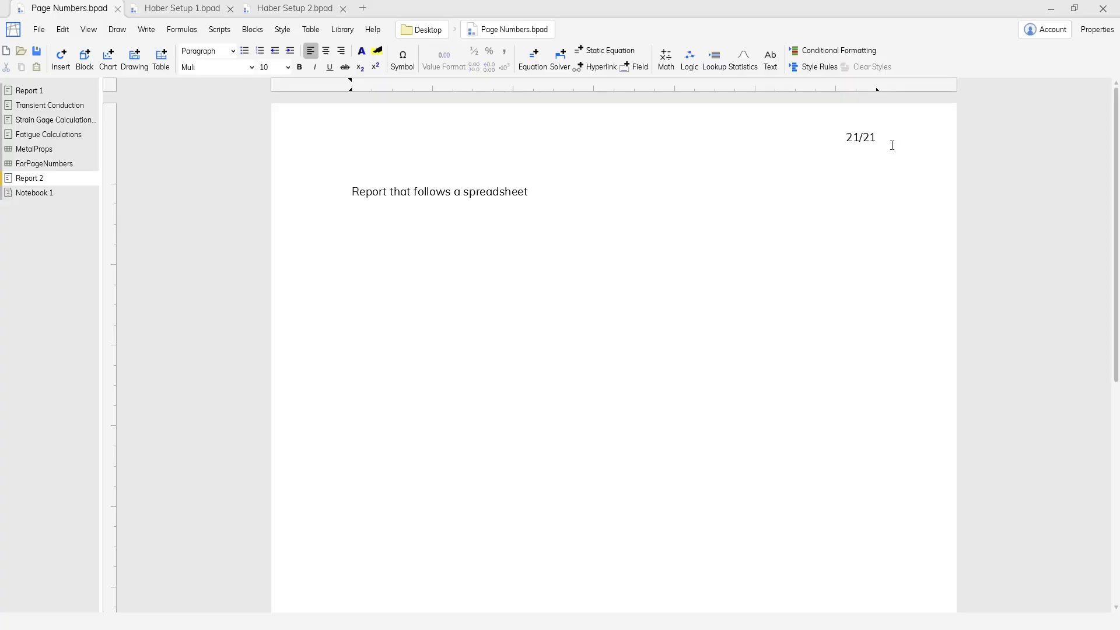
# Change the horizontal page numbering of ForPageNumbers to Additional number with the sequence 1-A, 1-B, 1-C.
pyautogui.click(81, 164)
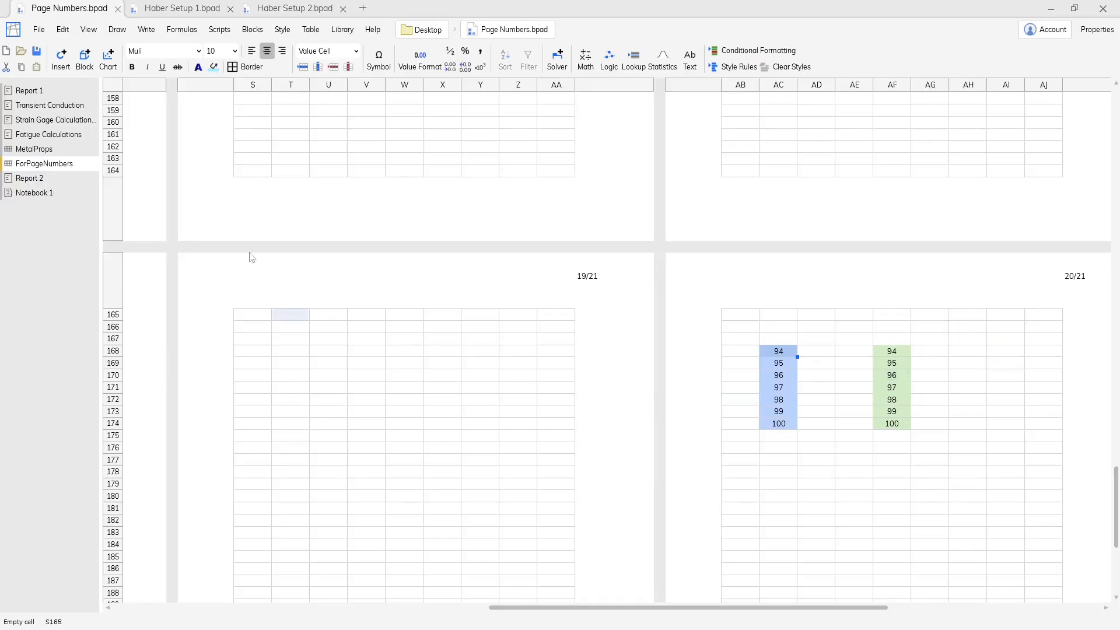
pyautogui.click(142, 34)
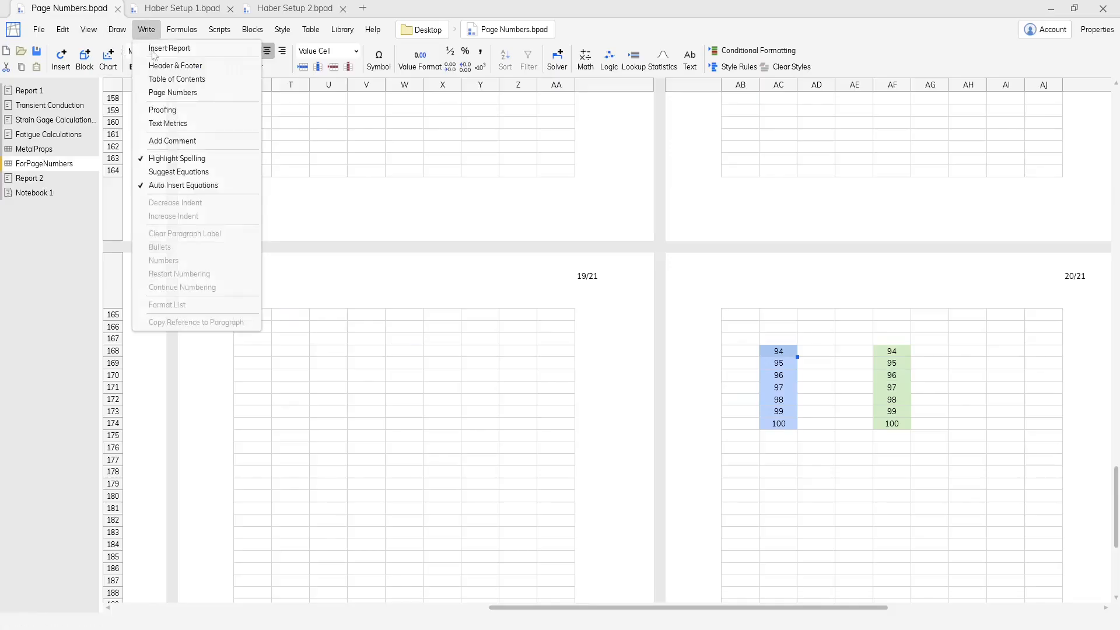
pyautogui.click(178, 95)
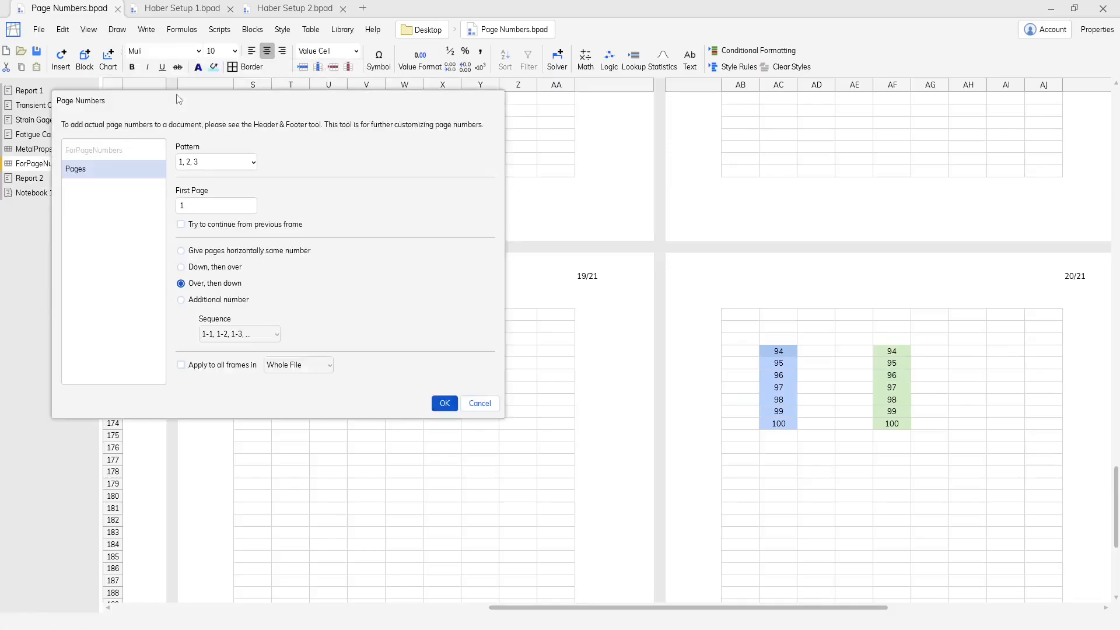
pyautogui.click(228, 307)
pyautogui.click(254, 336)
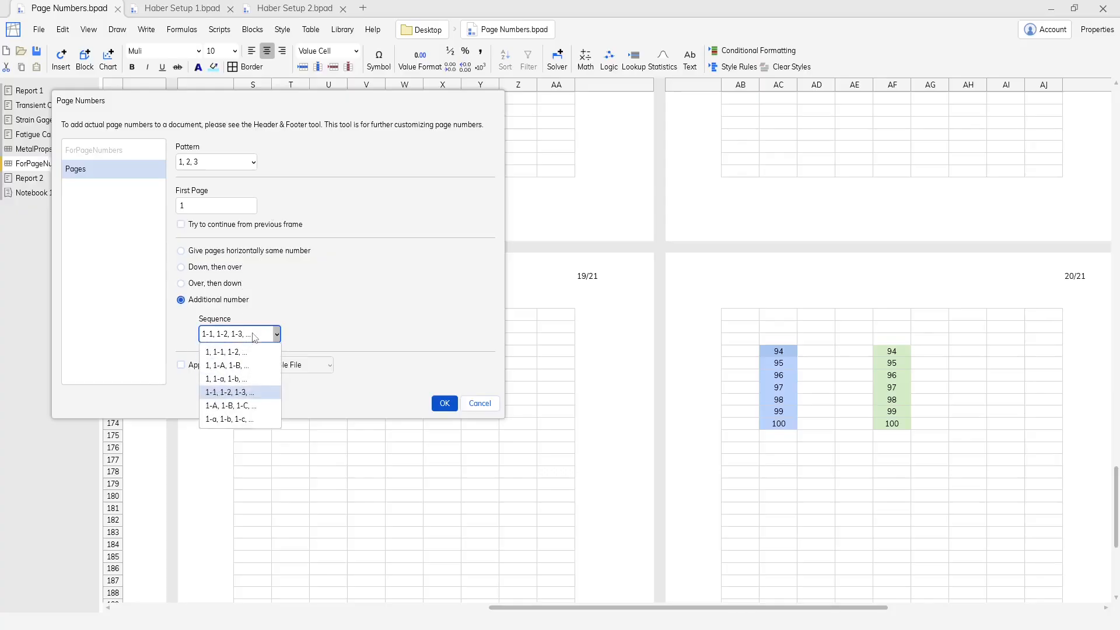
pyautogui.click(232, 405)
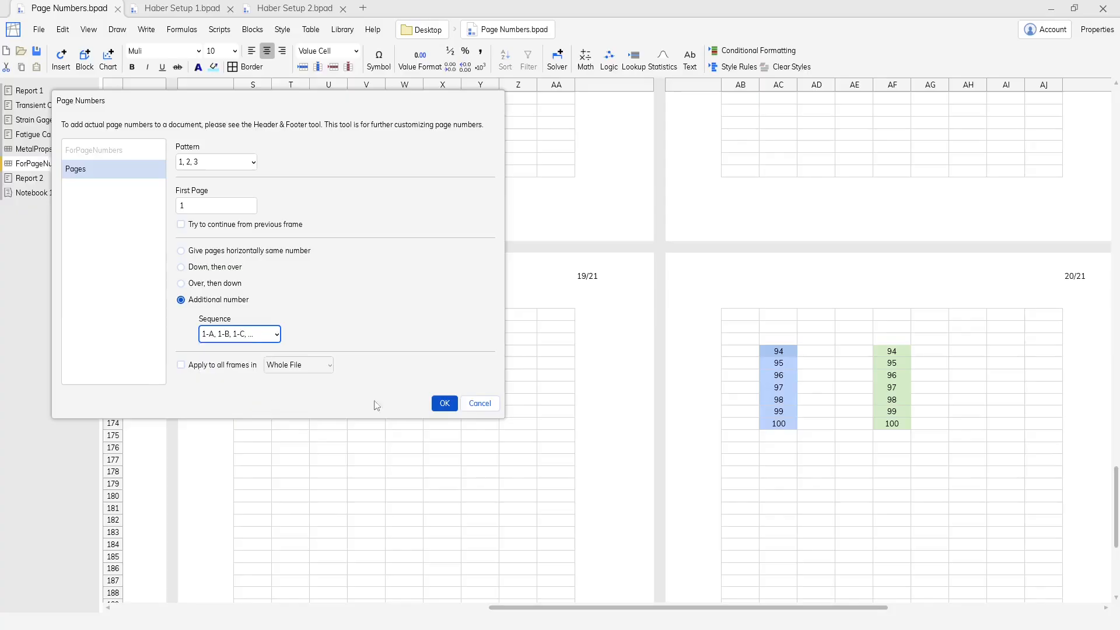
pyautogui.click(444, 403)
# Examine the header page numbers across and down the ForPageNumbers pages, including row 165, and in Report 2.
pyautogui.moveTo(647, 607); pyautogui.dragTo(133, 570)
pyautogui.scroll(20, 270, 375)
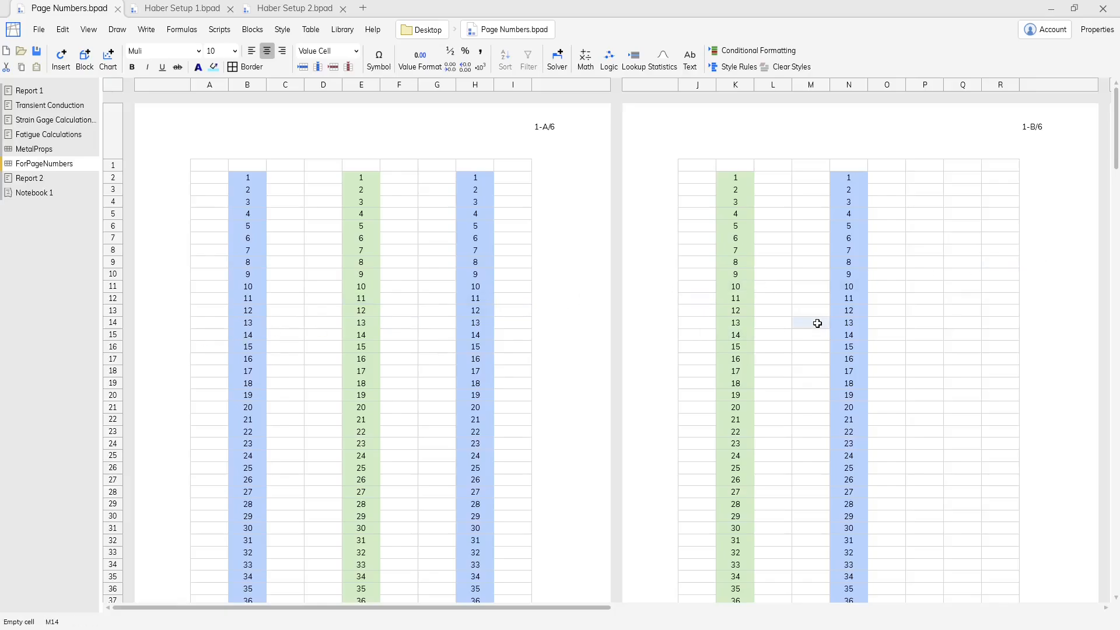
pyautogui.scroll(-6, 817, 323)
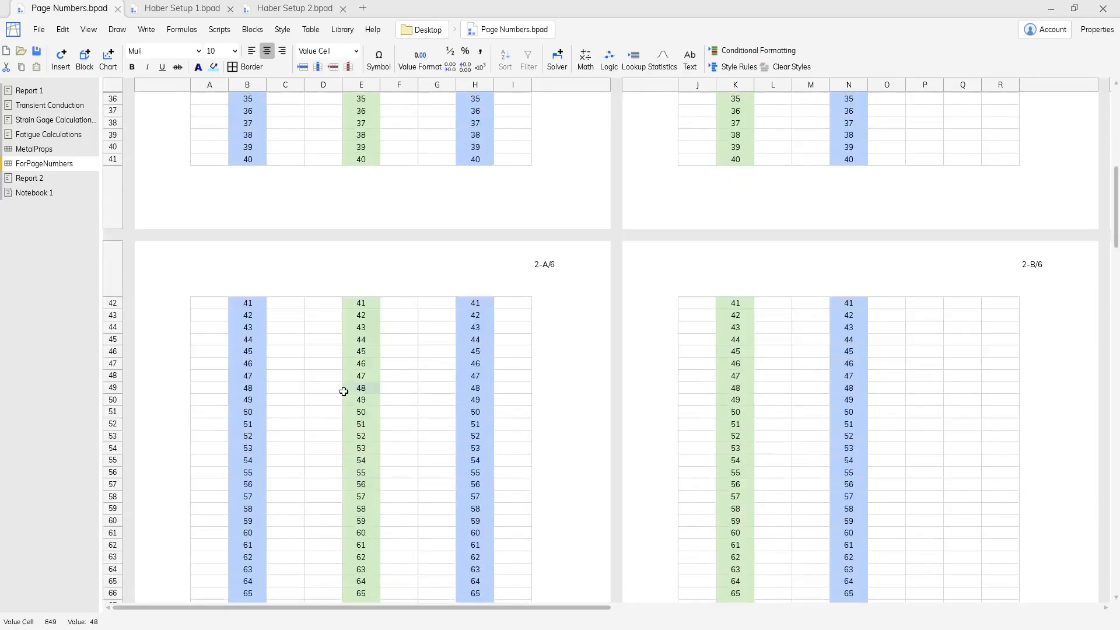
pyautogui.scroll(6, 976, 391)
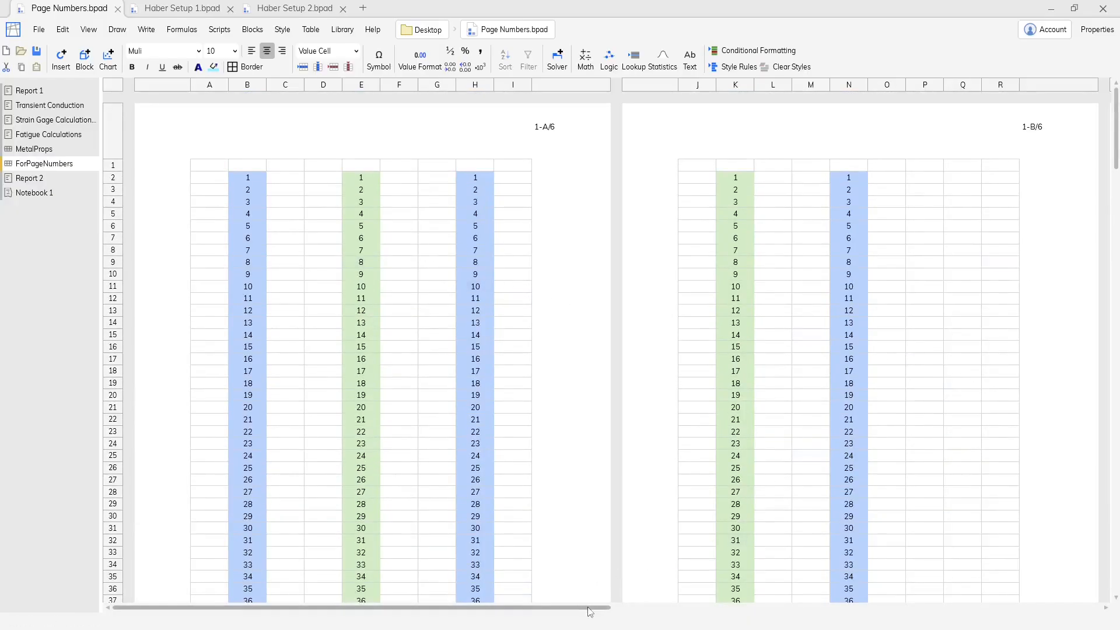
pyautogui.moveTo(590, 612); pyautogui.dragTo(550, 610)
pyautogui.scroll(-10, 560, 449)
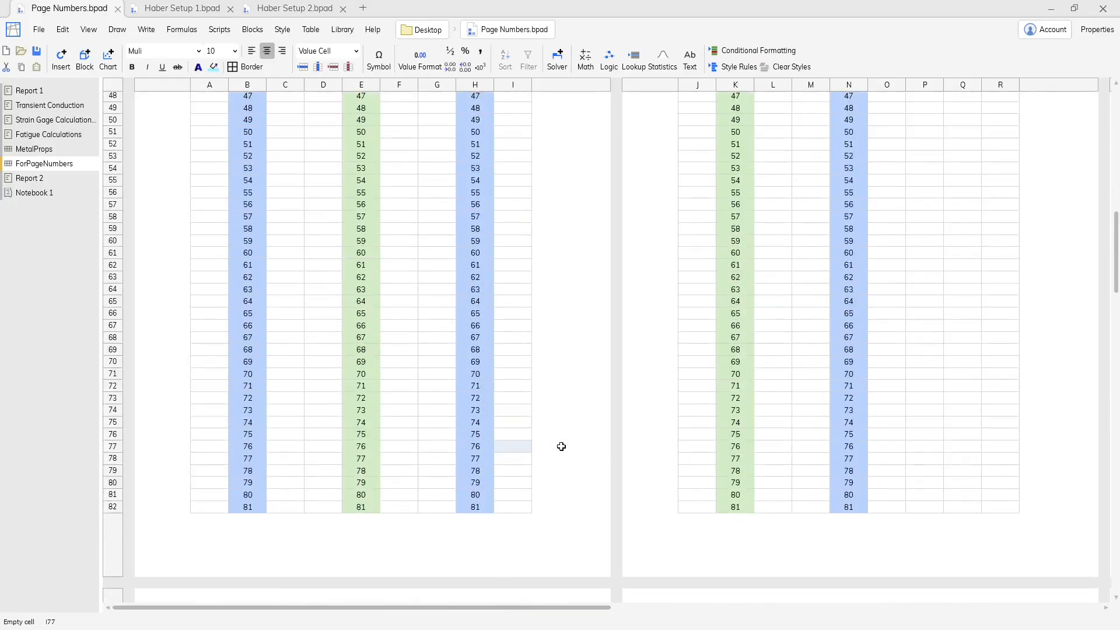
pyautogui.scroll(-20, 561, 446)
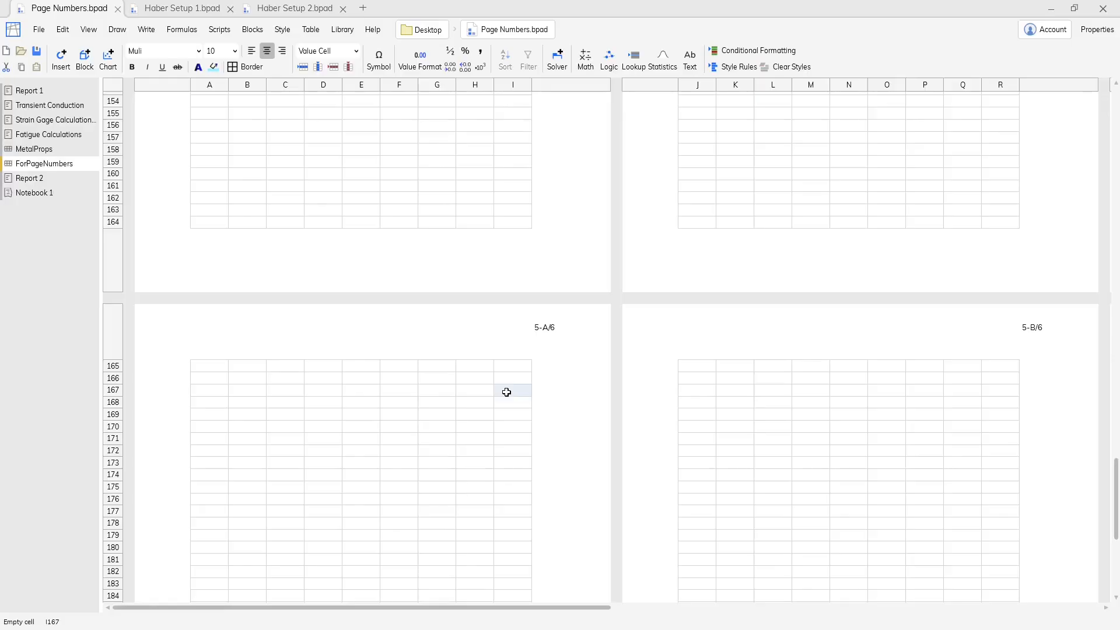
pyautogui.click(48, 181)
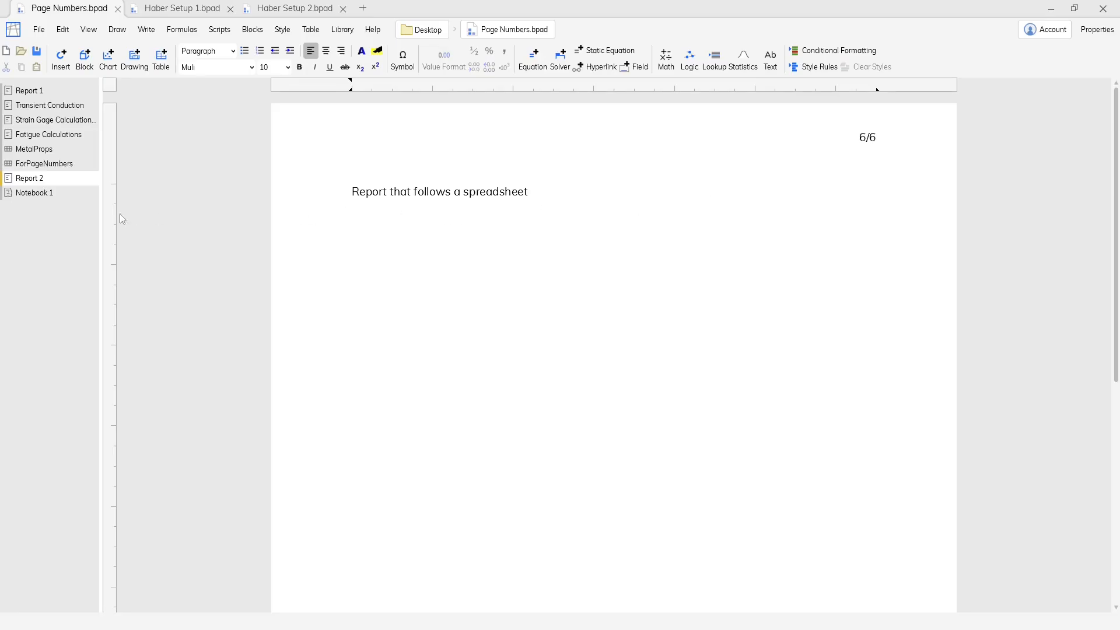
# Turn off collapsed margins in Notebook 1 to show its separate pages.
pyautogui.click(30, 192)
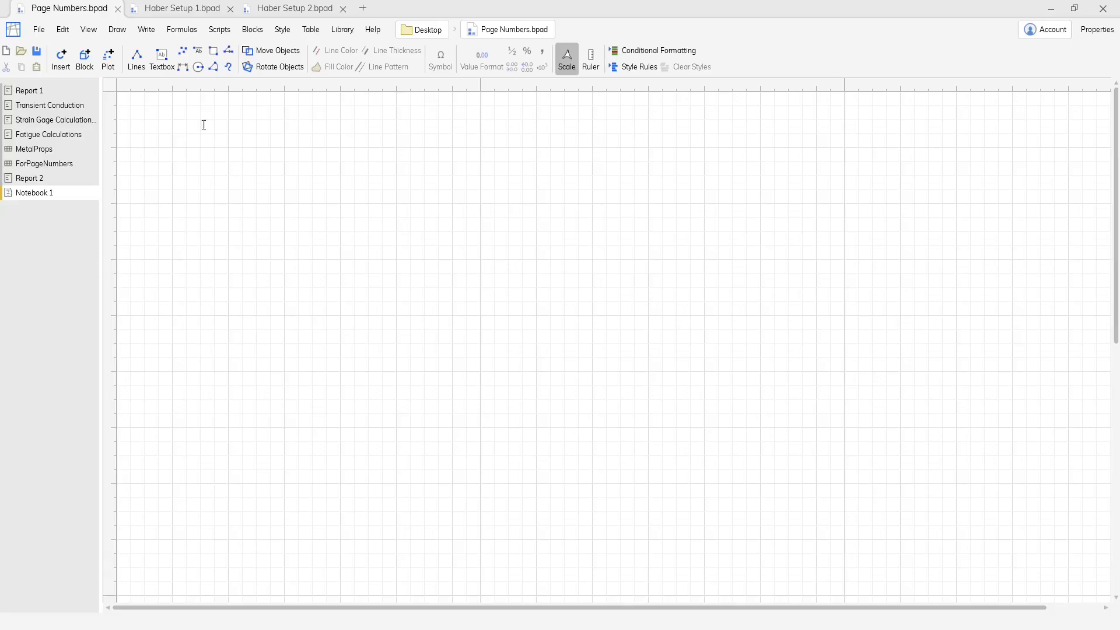
pyautogui.click(89, 29)
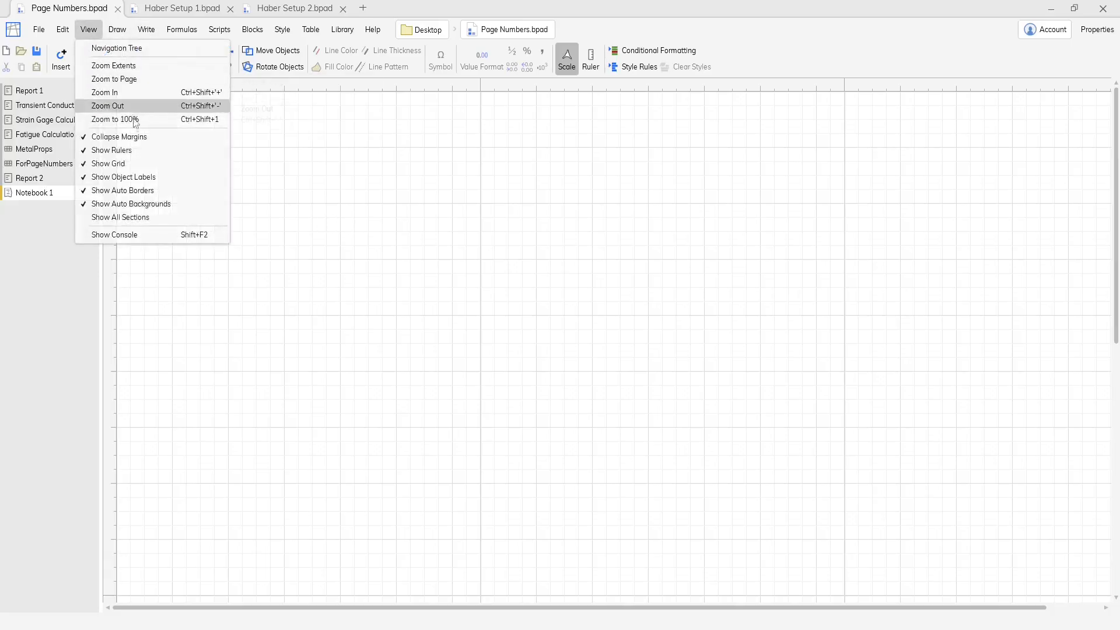
pyautogui.click(111, 134)
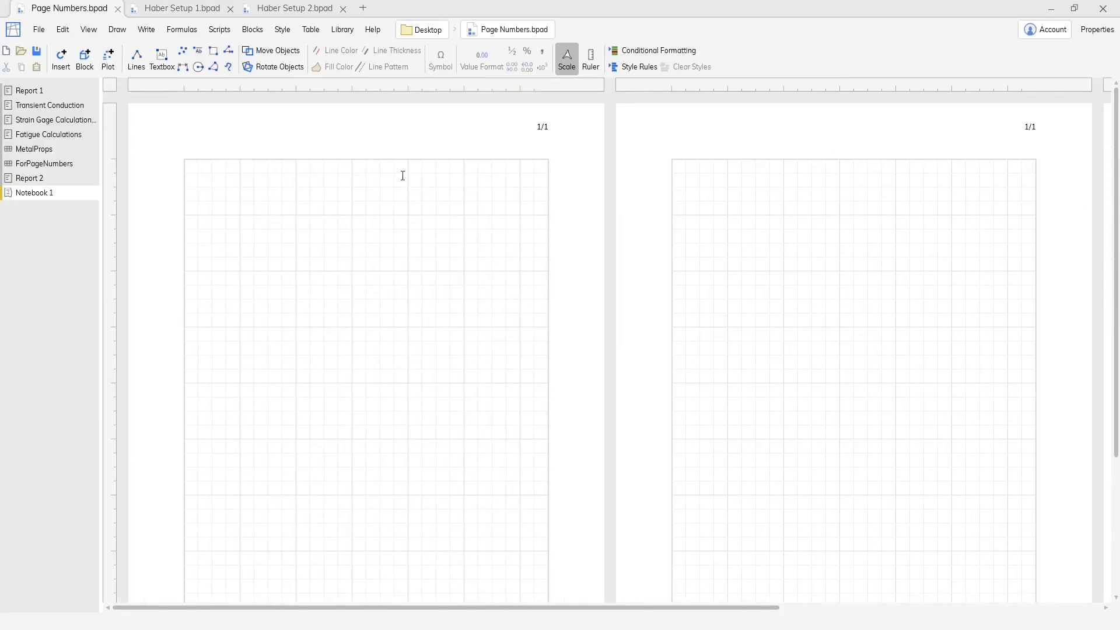
# Insert the equation A = 10^2 in the upper middle of the third page down in Notebook 1's first column of pages.
pyautogui.scroll(-15, 837, 271)
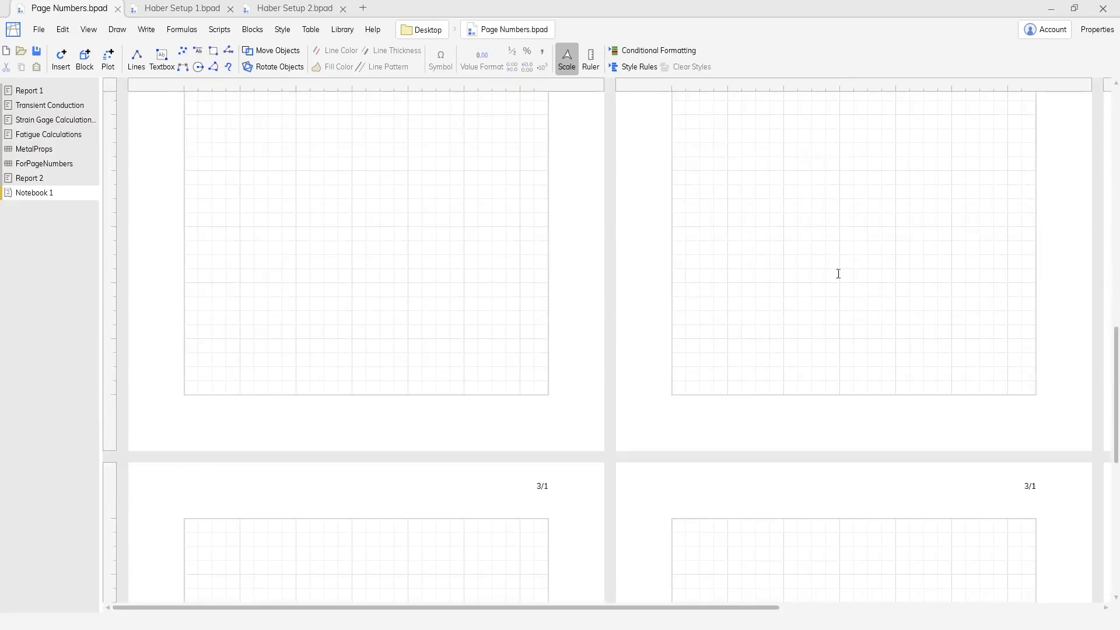
pyautogui.scroll(-6, 838, 274)
pyautogui.click(365, 276)
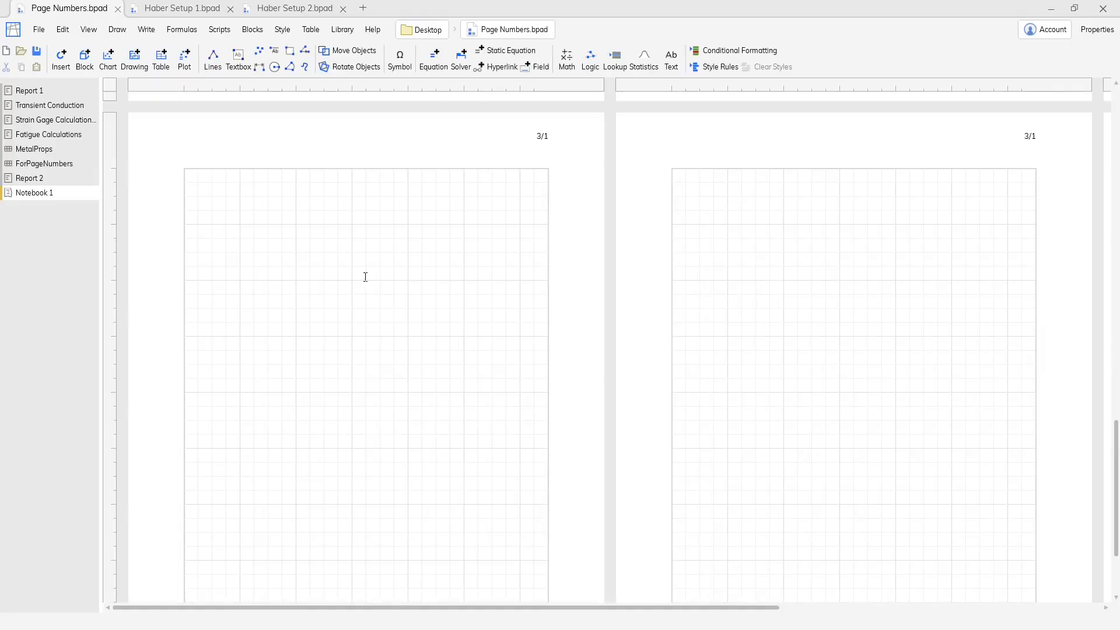
pyautogui.write('A =')
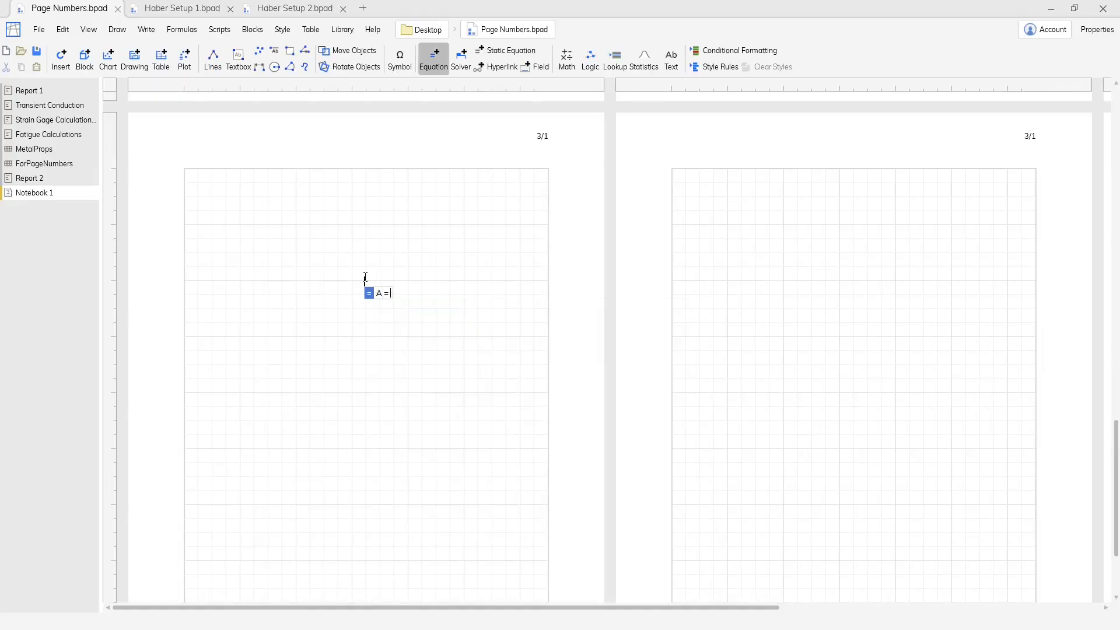
pyautogui.write(' 10^2 = 100')
pyautogui.press('Return')
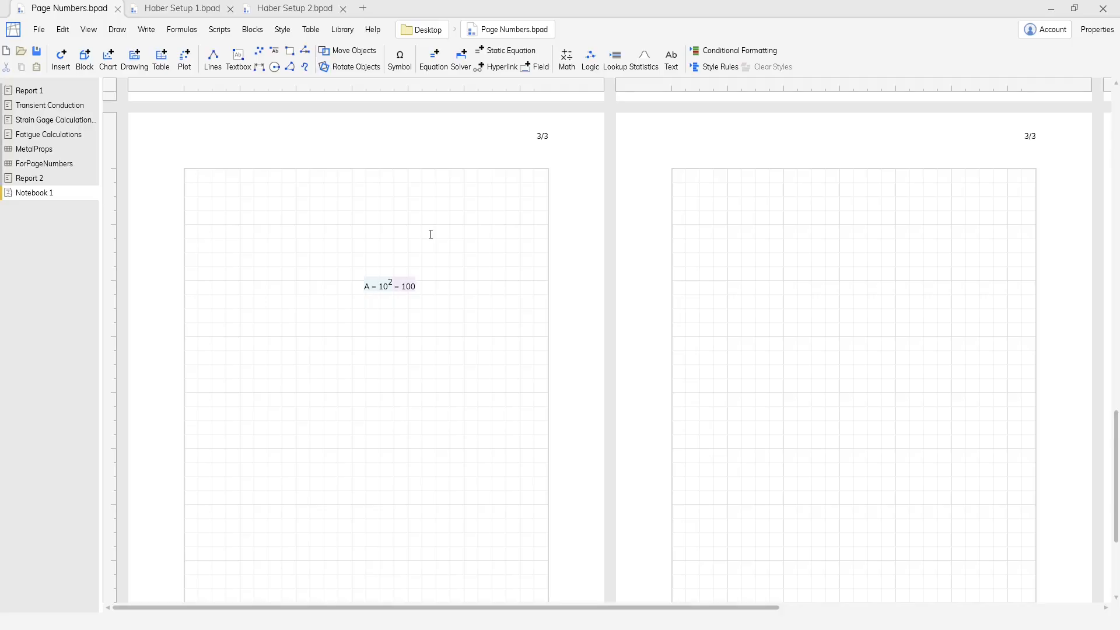
# Insert a spreadsheet-mode table with 5 rows and 20 columns below the text line in Report 2.
pyautogui.click(81, 178)
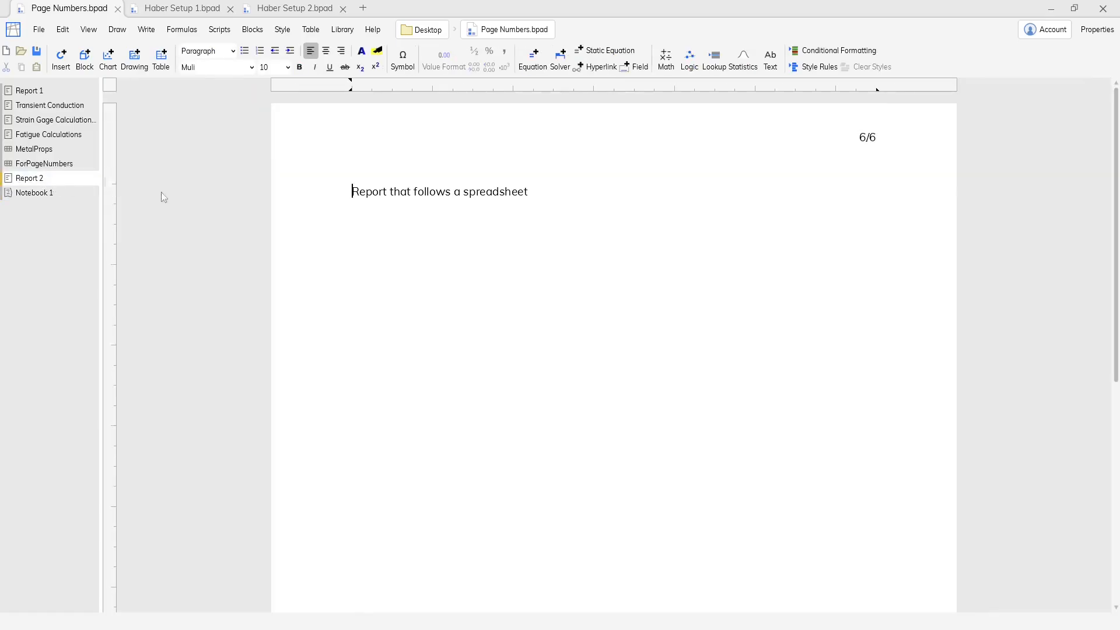
pyautogui.click(563, 205)
pyautogui.press('Return')
pyautogui.click(161, 60)
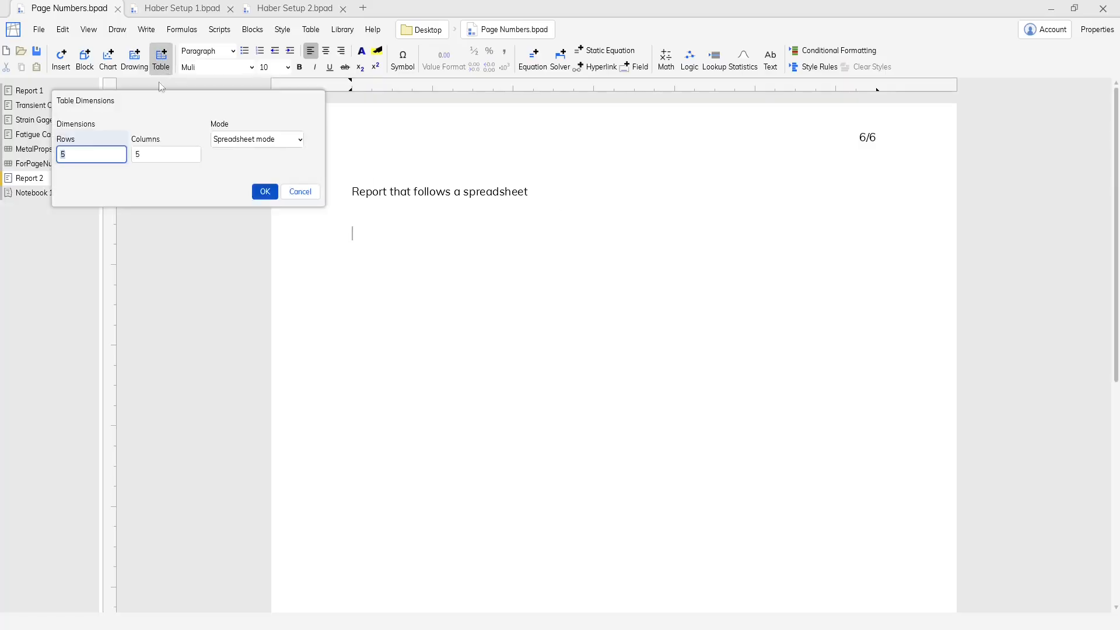
pyautogui.press('Tab')
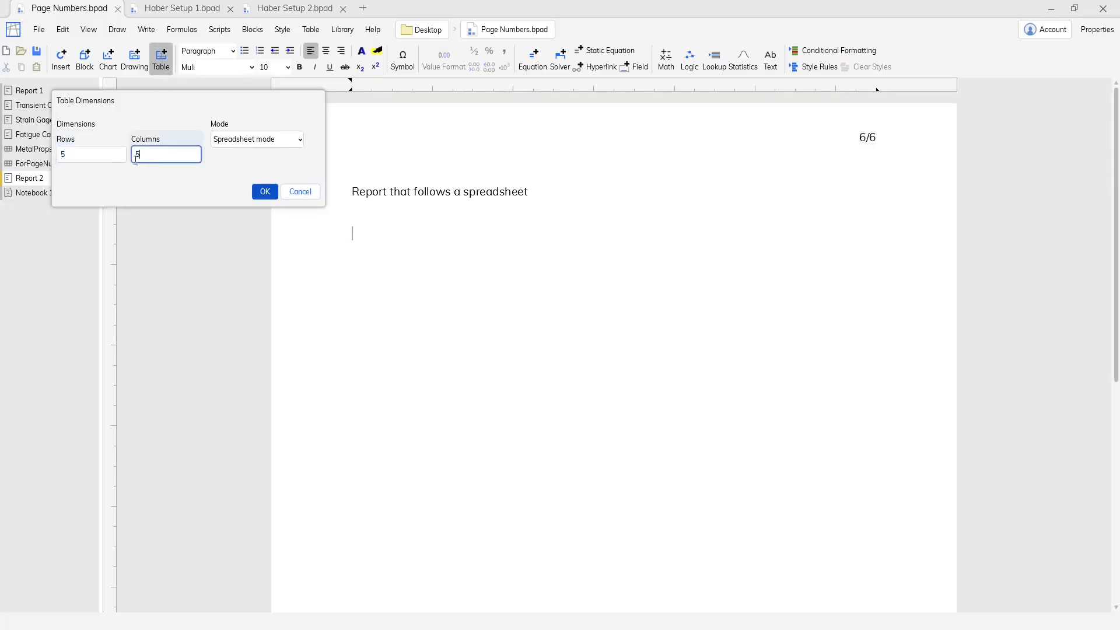
pyautogui.write('20')
pyautogui.press('Return')
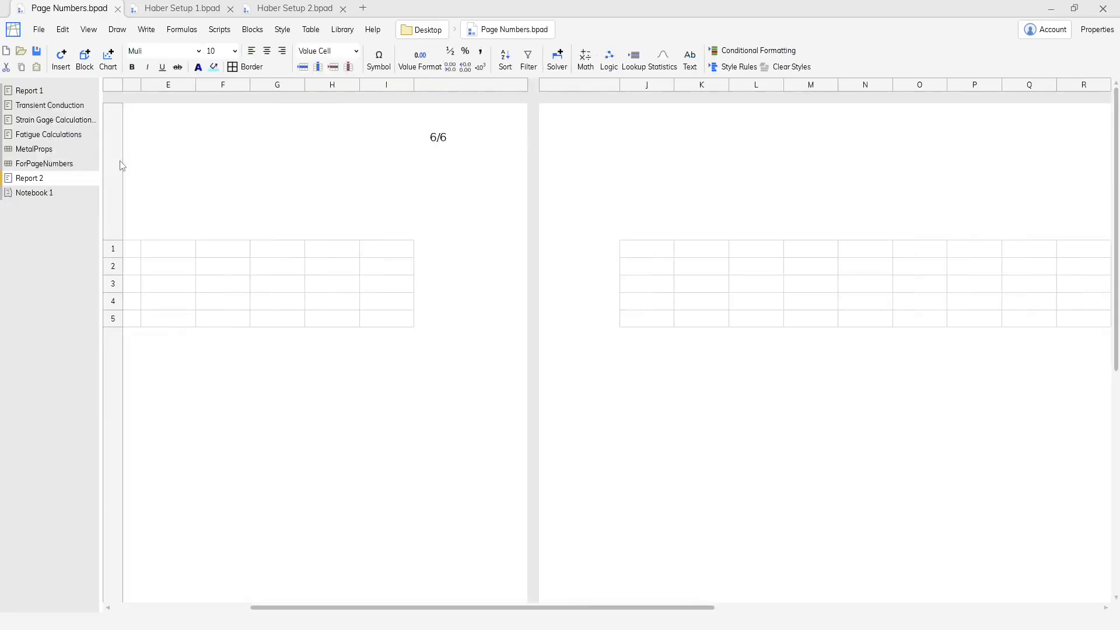
# Examine the header page numbers across the pages of the Report 2 table and return to Report 1.
pyautogui.moveTo(512, 612); pyautogui.dragTo(605, 593)
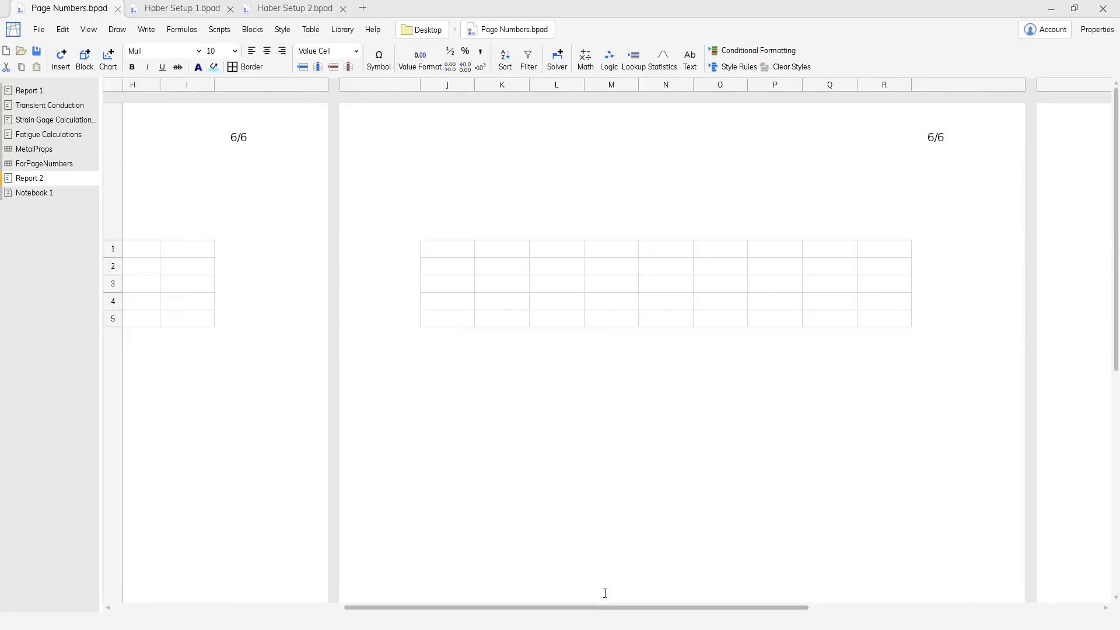
pyautogui.moveTo(601, 606); pyautogui.dragTo(265, 531)
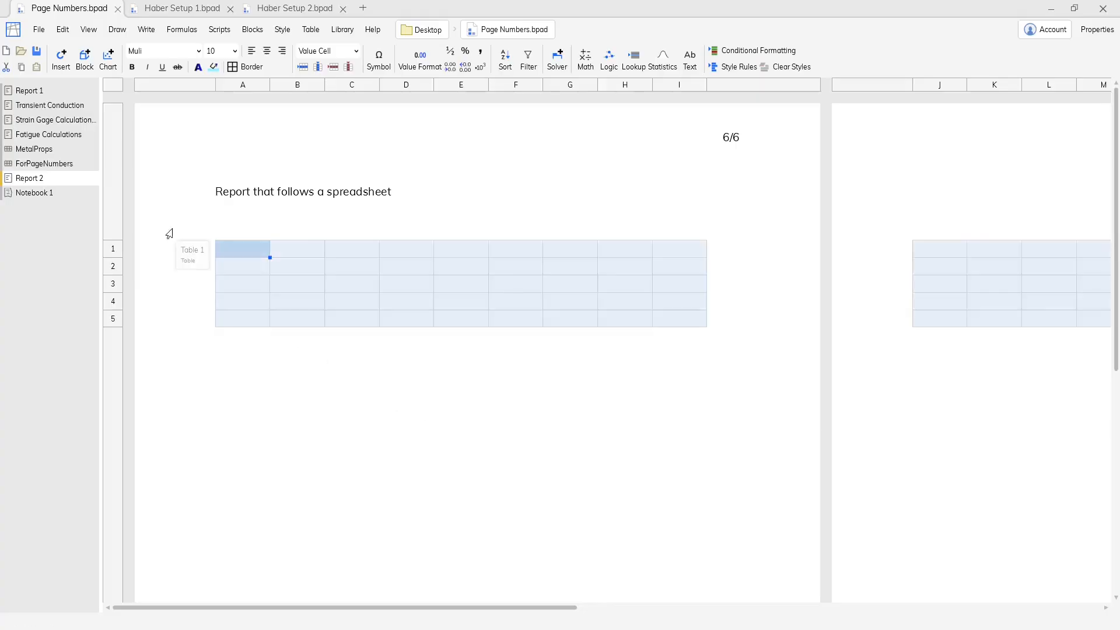
pyautogui.click(30, 90)
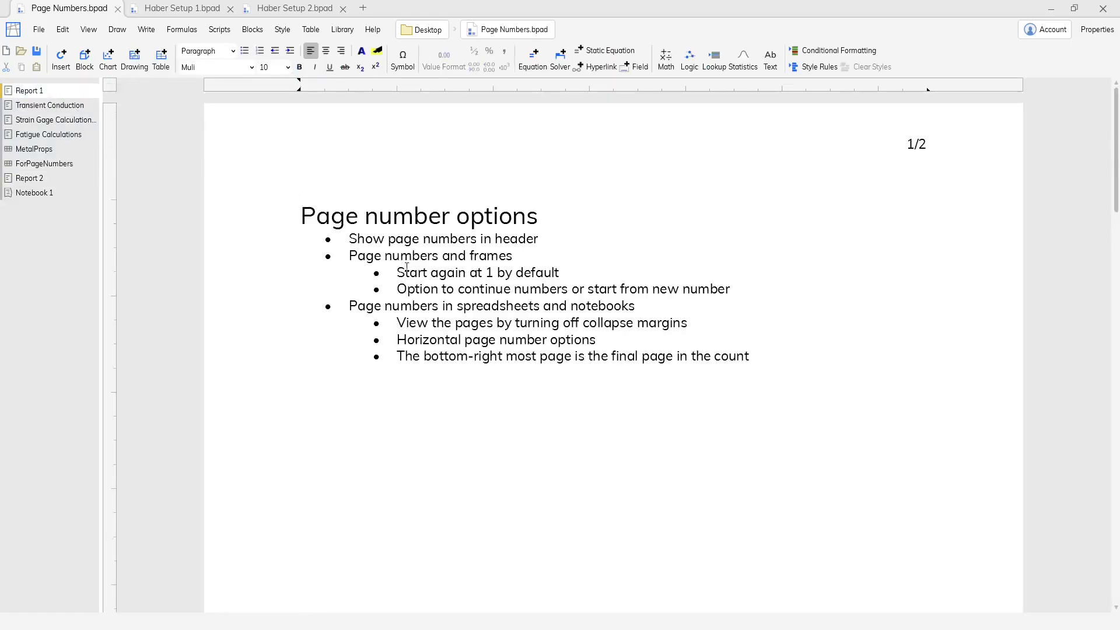